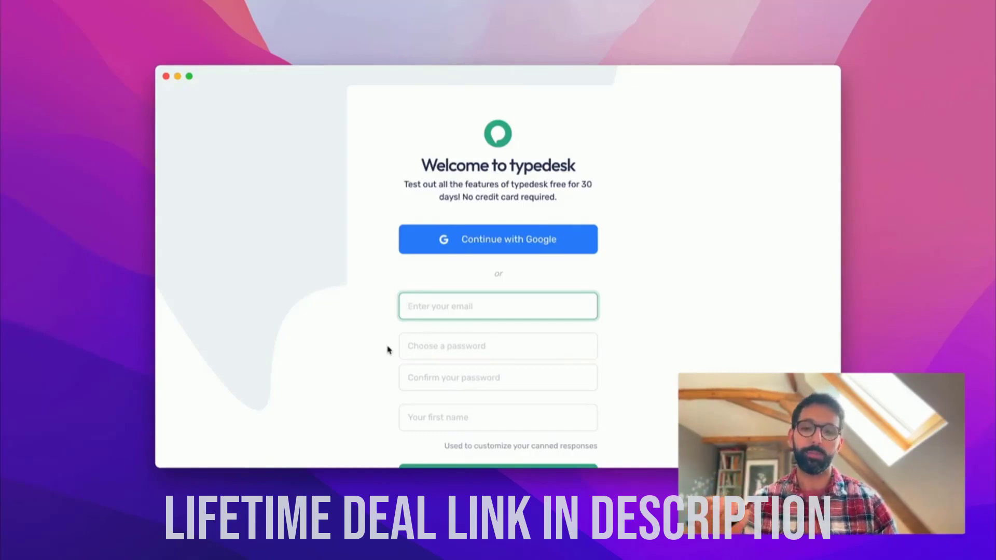
# - Fill in the sign-up e-mail, password, password confirmation and first name, then submit the form
pyautogui.scroll(-2, 388, 351)
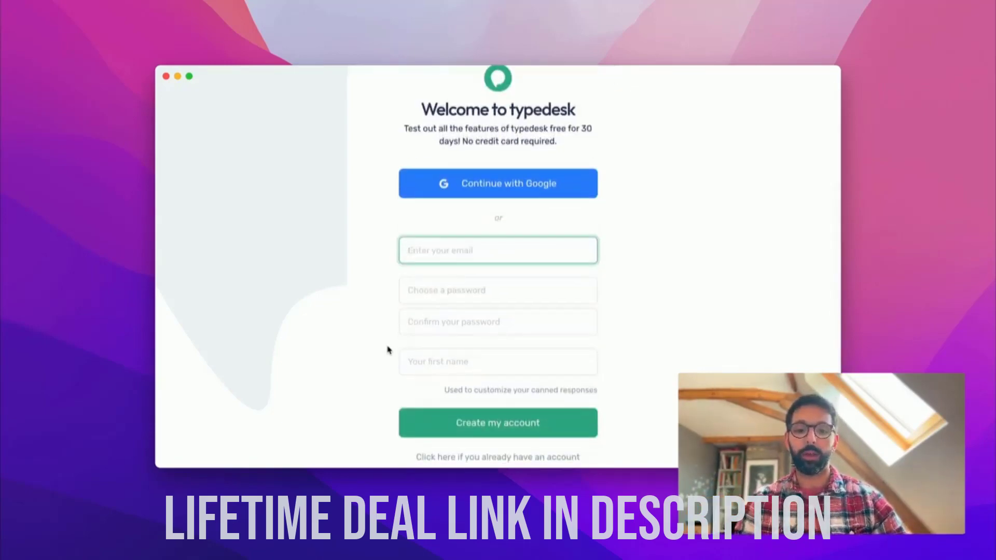
pyautogui.press('Tab')
pyautogui.write('d')
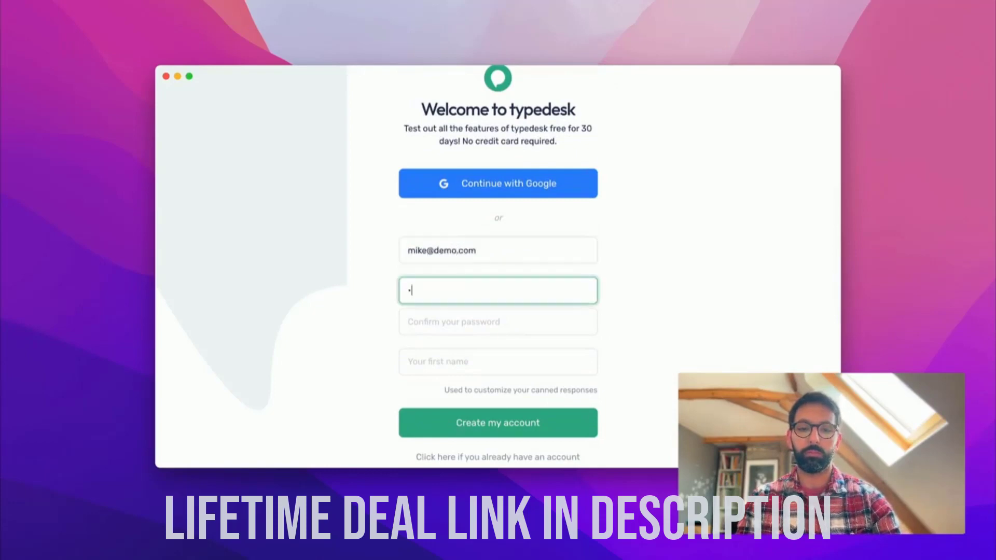
pyautogui.write('2345')
pyautogui.press('Tab')
pyautogui.write('de')
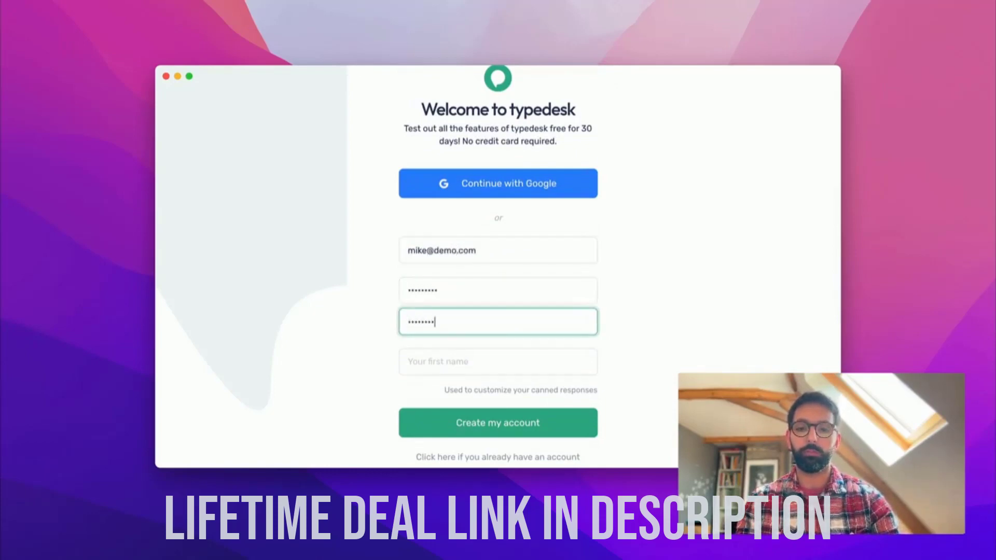
pyautogui.press('Tab')
pyautogui.write('Michel')
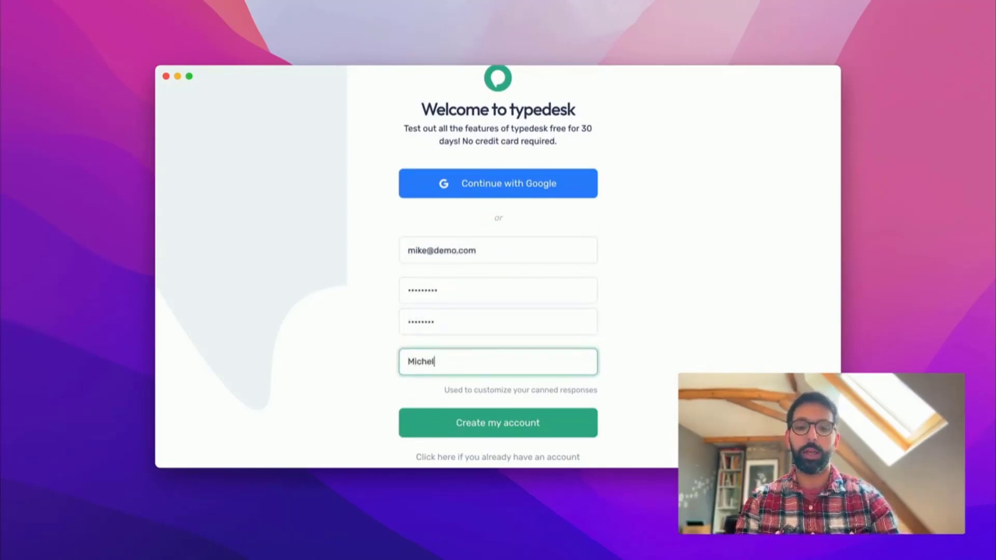
pyautogui.click(435, 435)
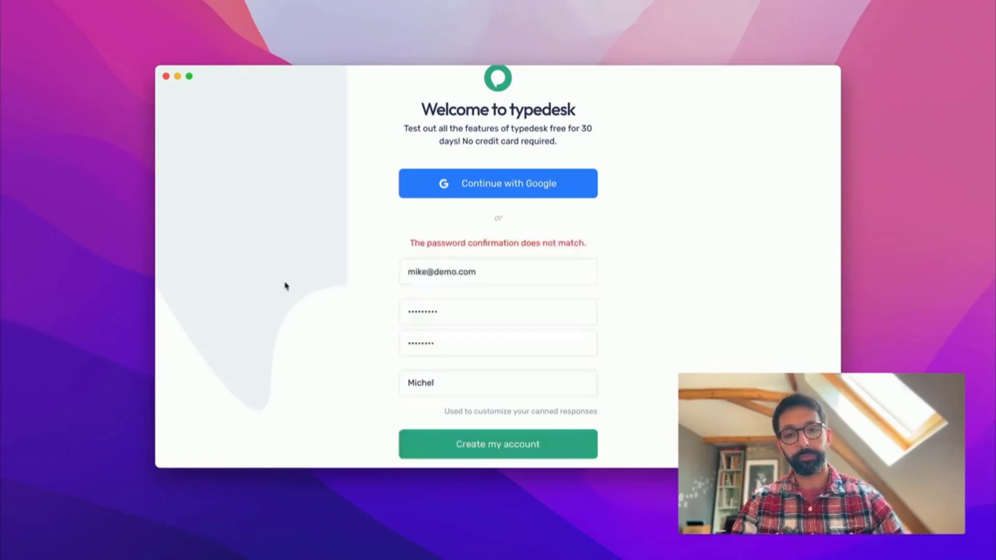
# - Retype matching passwords in both password fields and resubmit the sign-up form
pyautogui.doubleClick(473, 311)
pyautogui.write('demo1234')
pyautogui.press('Tab')
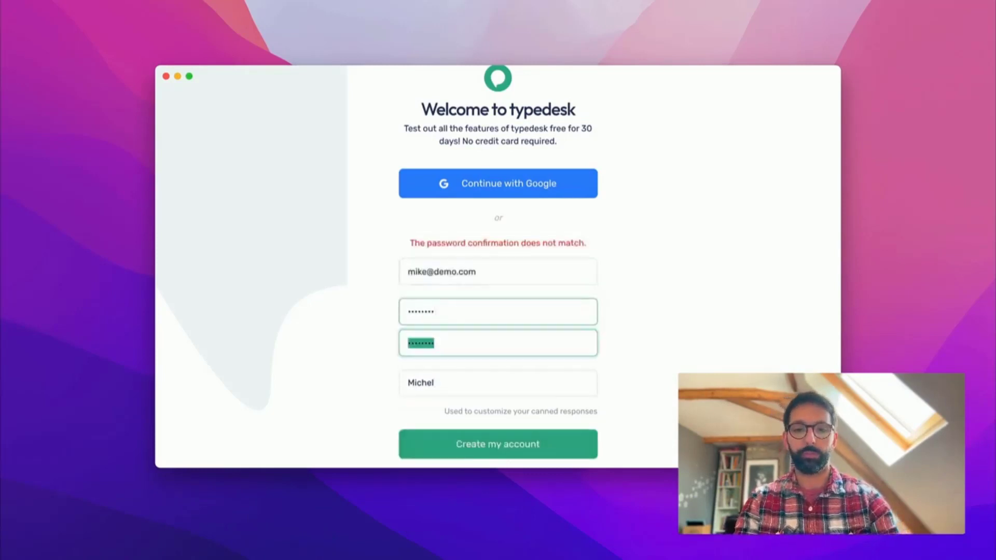
pyautogui.write('demo1234')
pyautogui.scroll(-2, 473, 363)
pyautogui.click(469, 404)
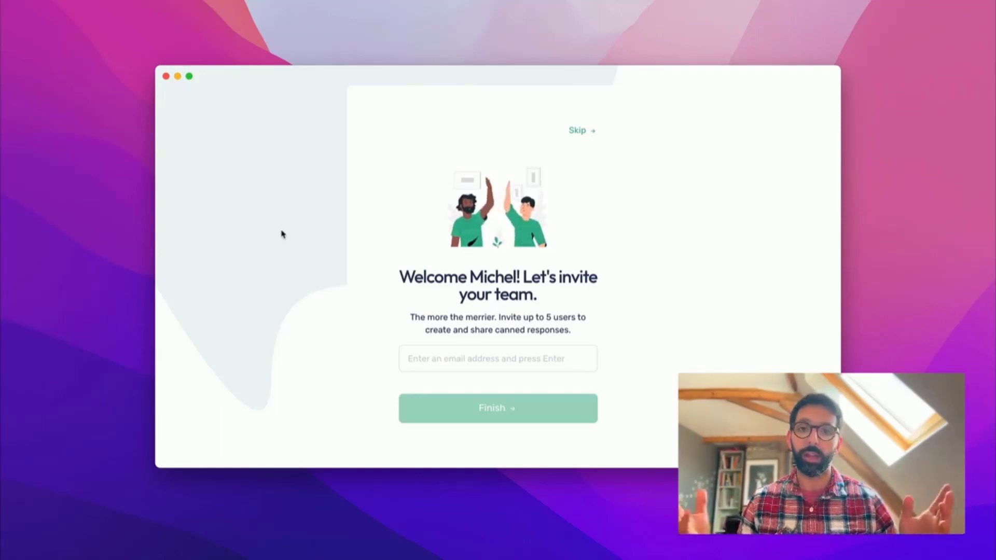
# - Add one teammate's e-mail address as an invite and finish sign-up
pyautogui.click(423, 358)
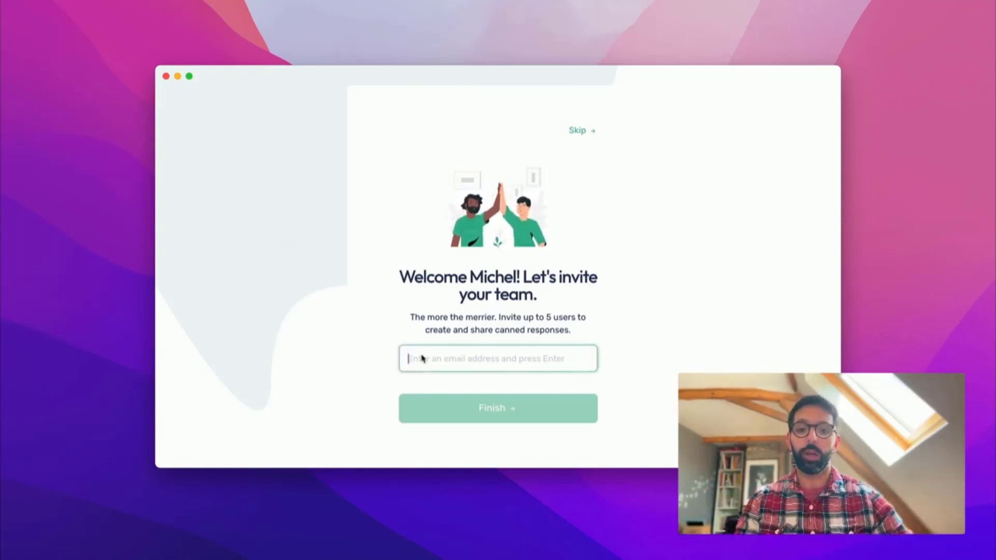
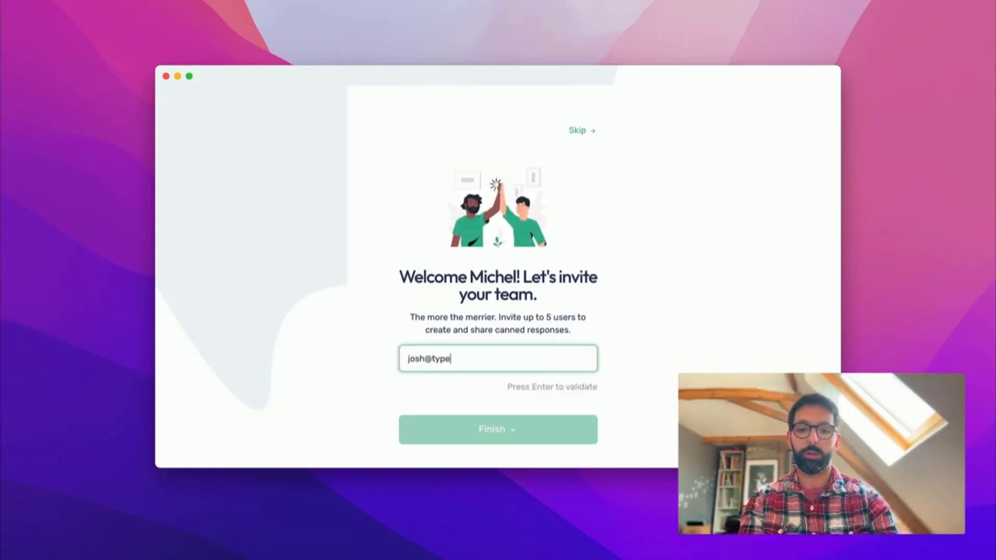
pyautogui.press('Return')
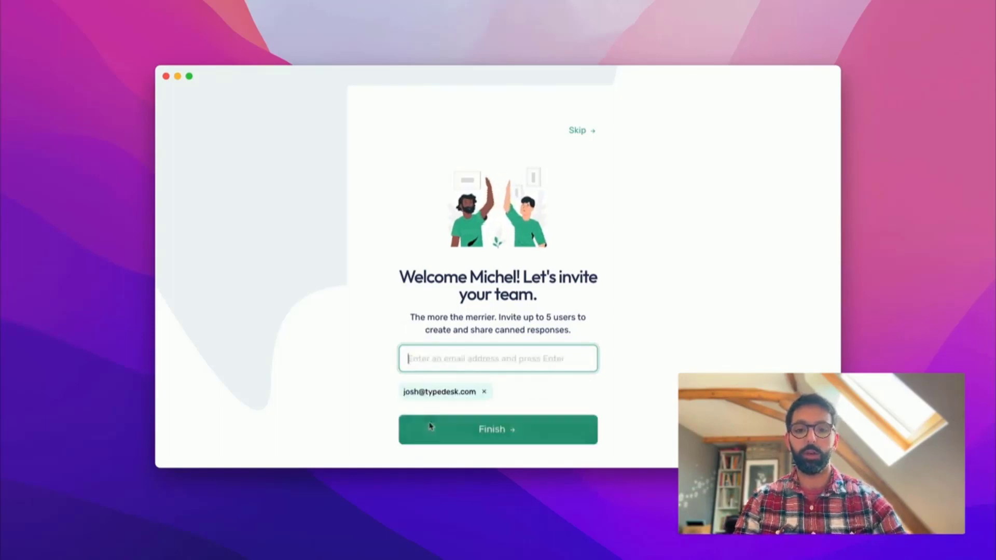
pyautogui.click(429, 426)
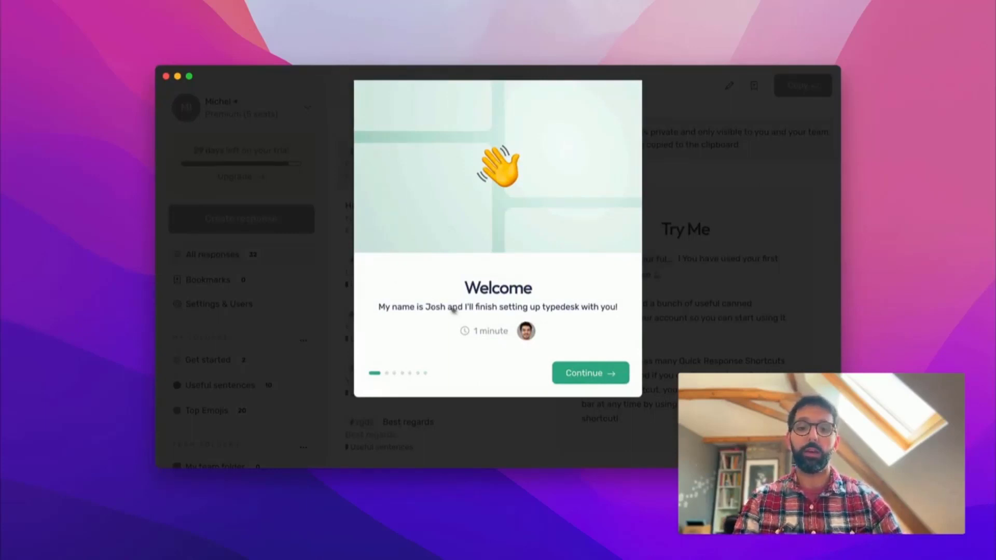
# - Advance the tour and test the /eml shortcut twice in the test box
pyautogui.click(600, 374)
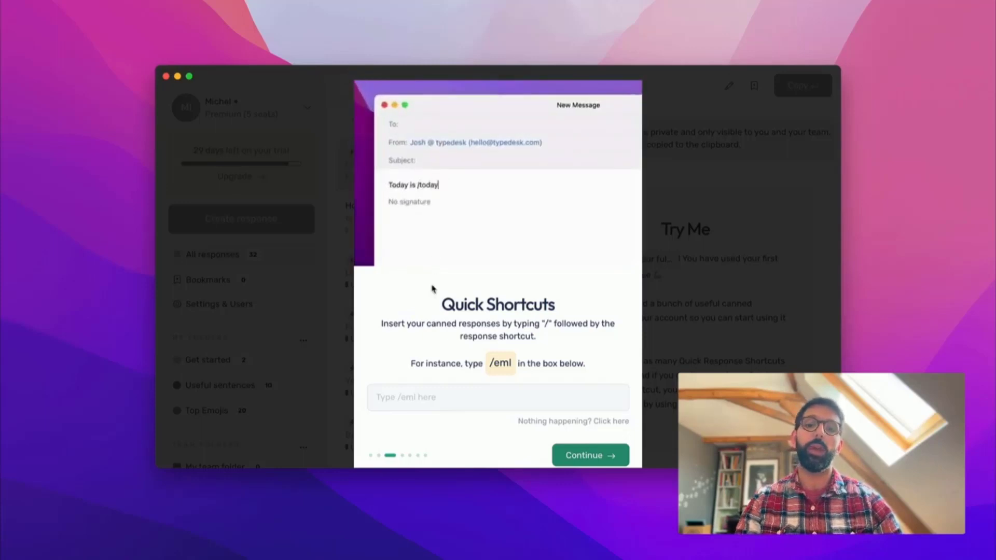
pyautogui.click(428, 398)
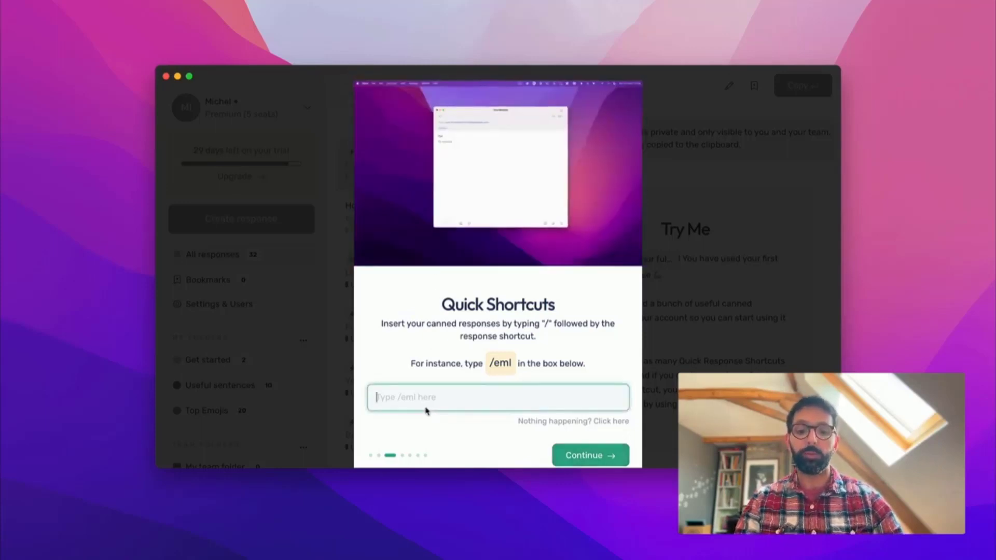
pyautogui.write('/eml')
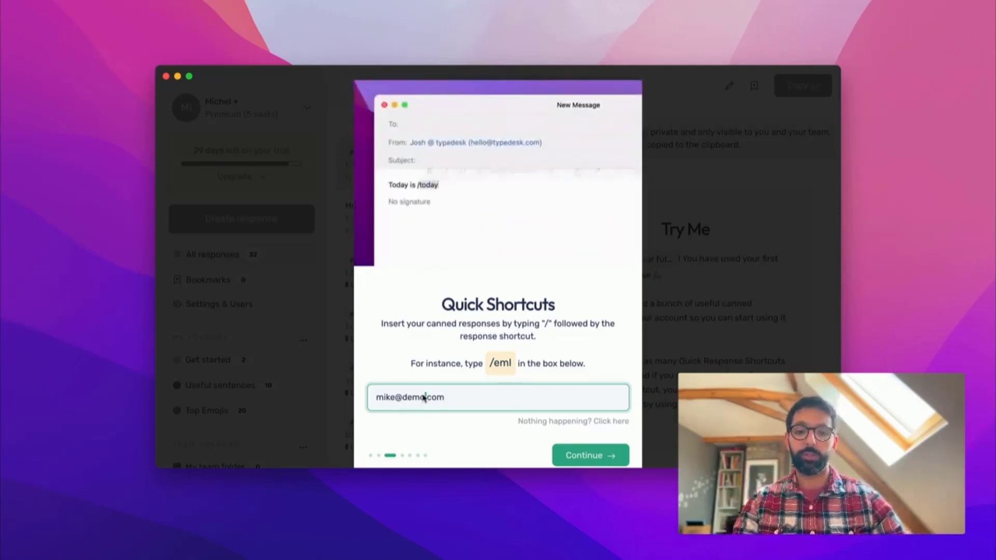
pyautogui.press('super+a')
pyautogui.write('/eml')
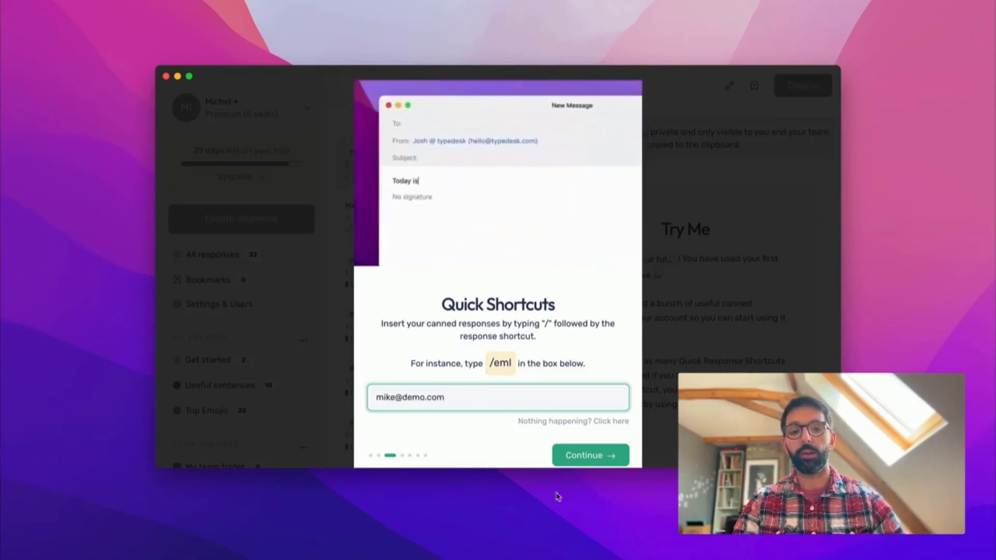
# - Continue through the remaining tour steps, including team folders and Custom Variables, and finish onboarding
pyautogui.click(591, 456)
pyautogui.click(579, 350)
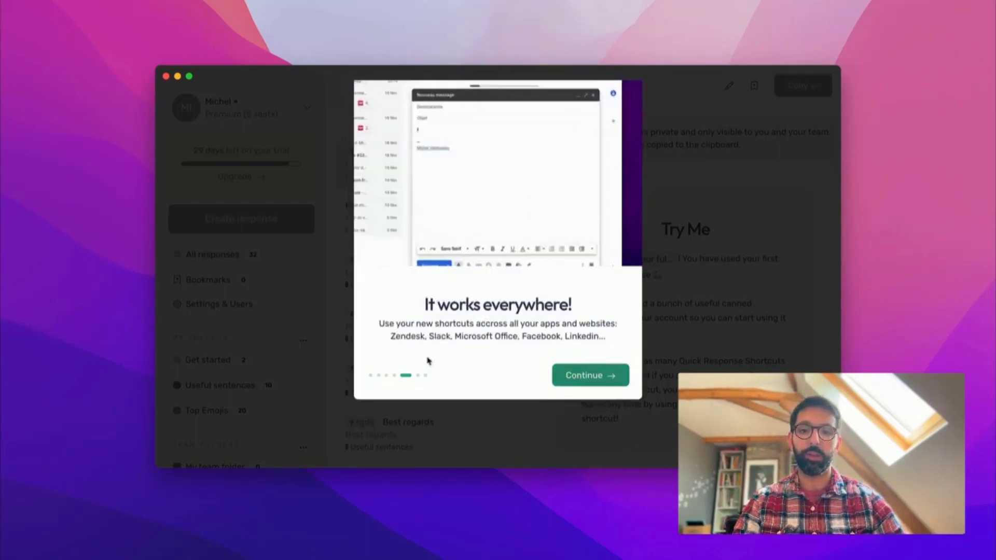
pyautogui.click(597, 381)
pyautogui.click(598, 383)
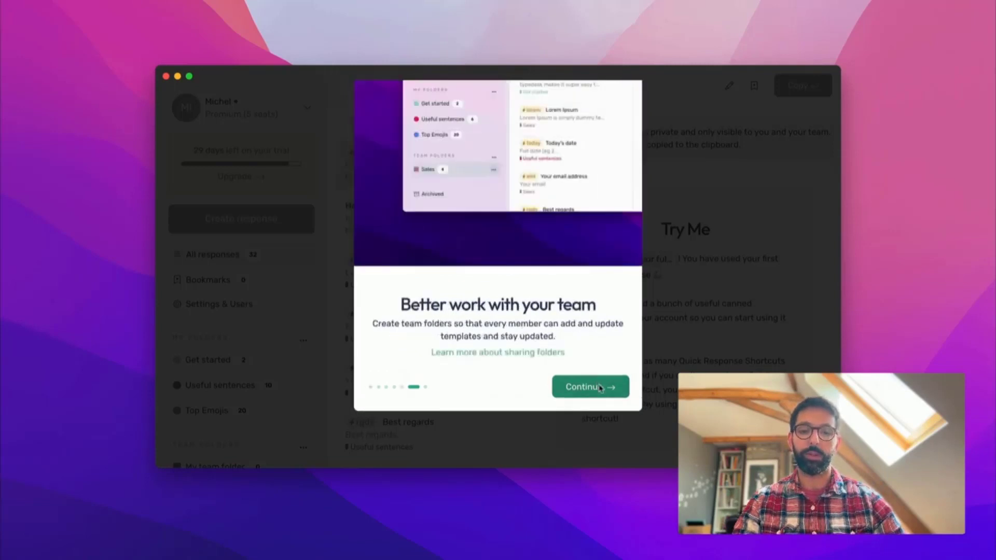
pyautogui.click(603, 388)
pyautogui.click(604, 388)
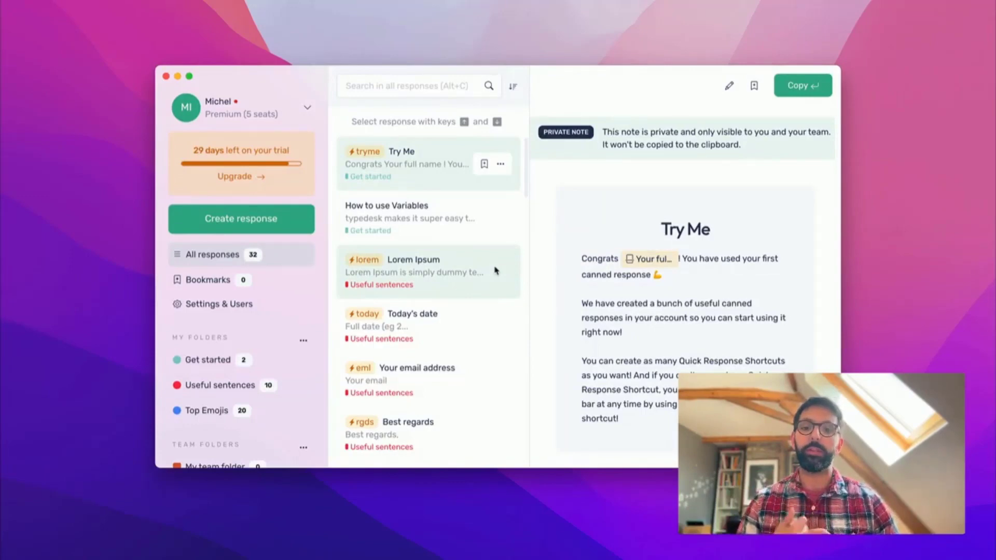
pyautogui.scroll(-5, 478, 256)
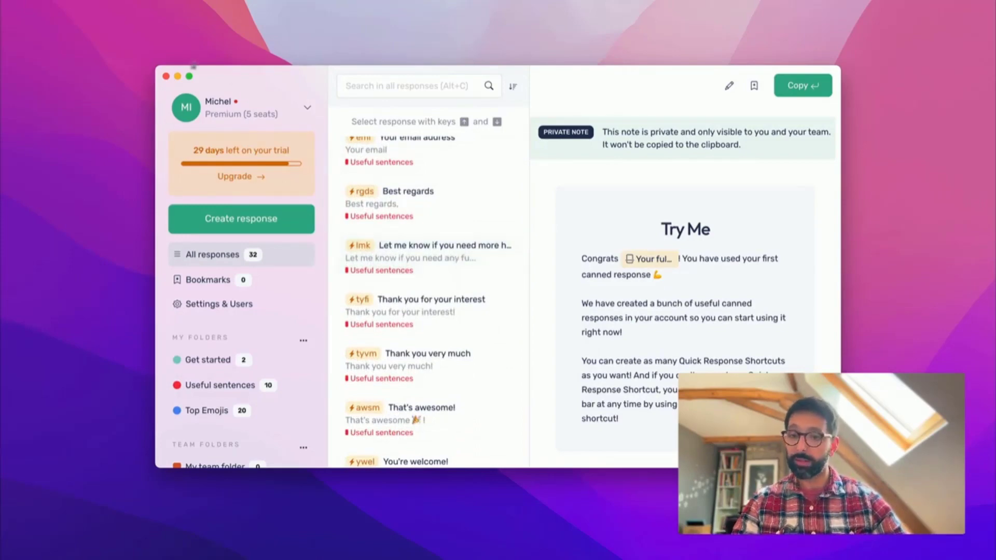
pyautogui.scroll(-3, 264, 272)
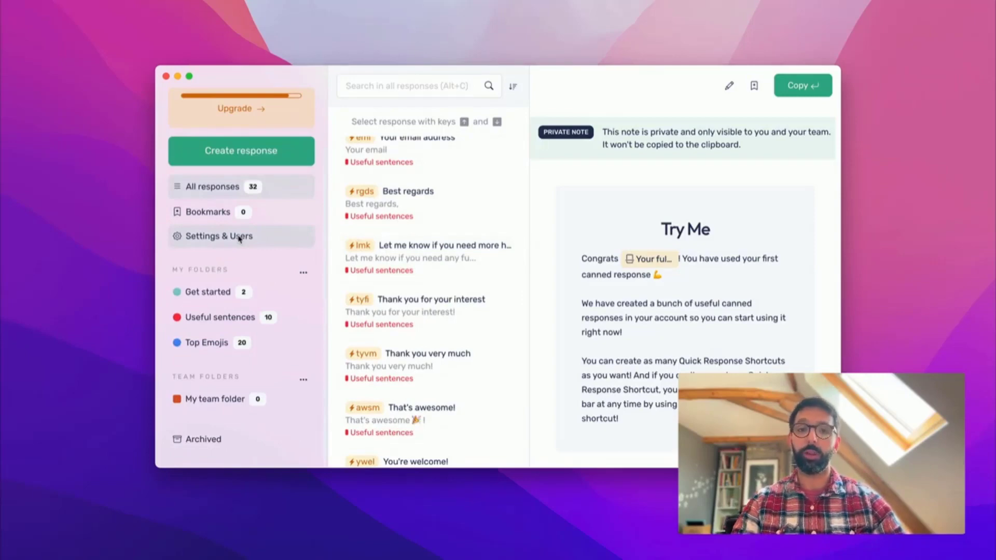
pyautogui.scroll(5, 402, 278)
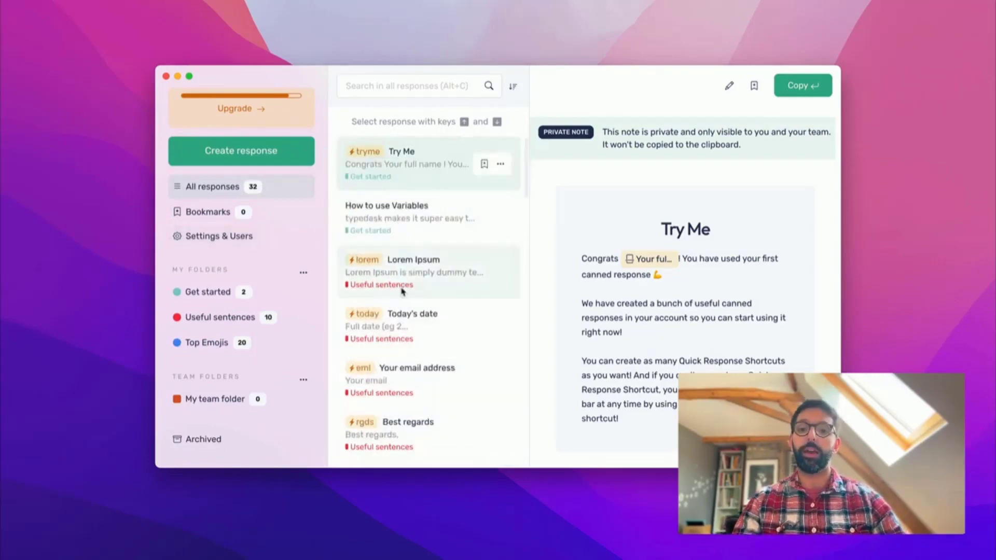
pyautogui.scroll(-15, 403, 285)
pyautogui.scroll(-5, 402, 291)
pyautogui.scroll(20, 403, 291)
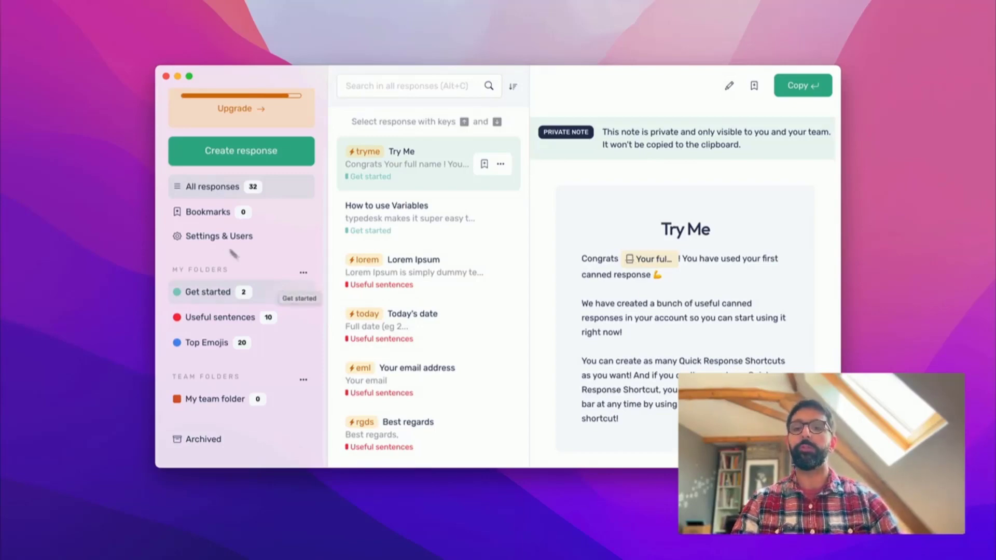
pyautogui.click(212, 239)
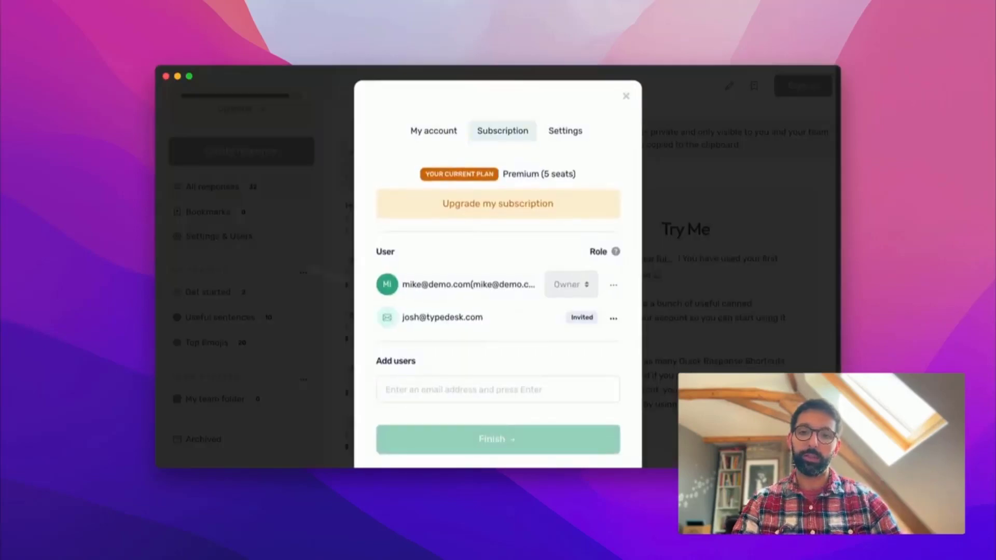
pyautogui.click(415, 370)
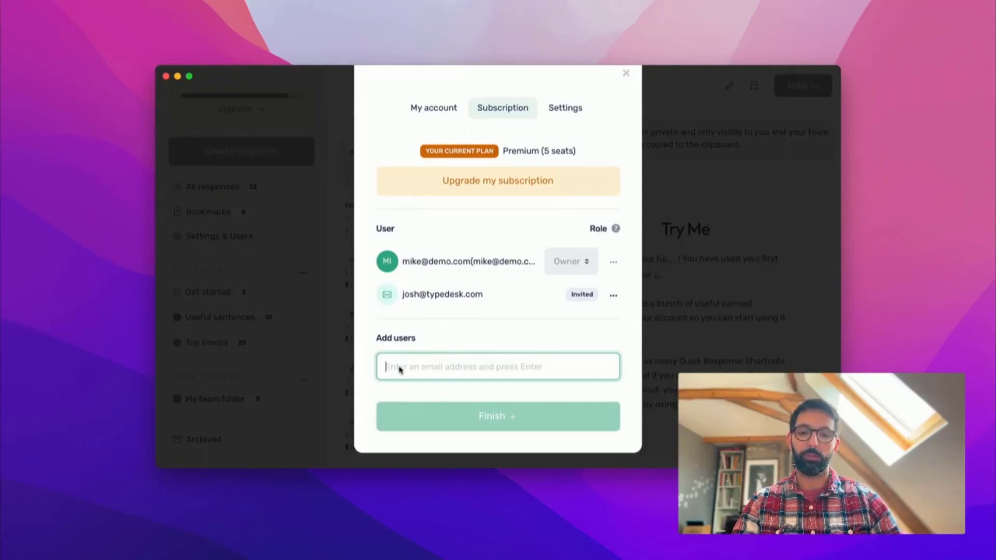
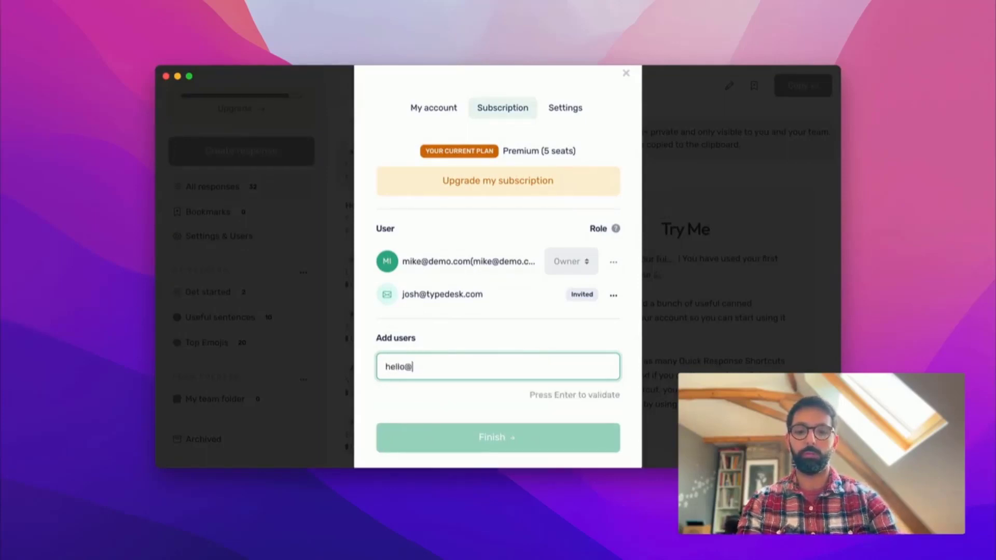
pyautogui.press('Return')
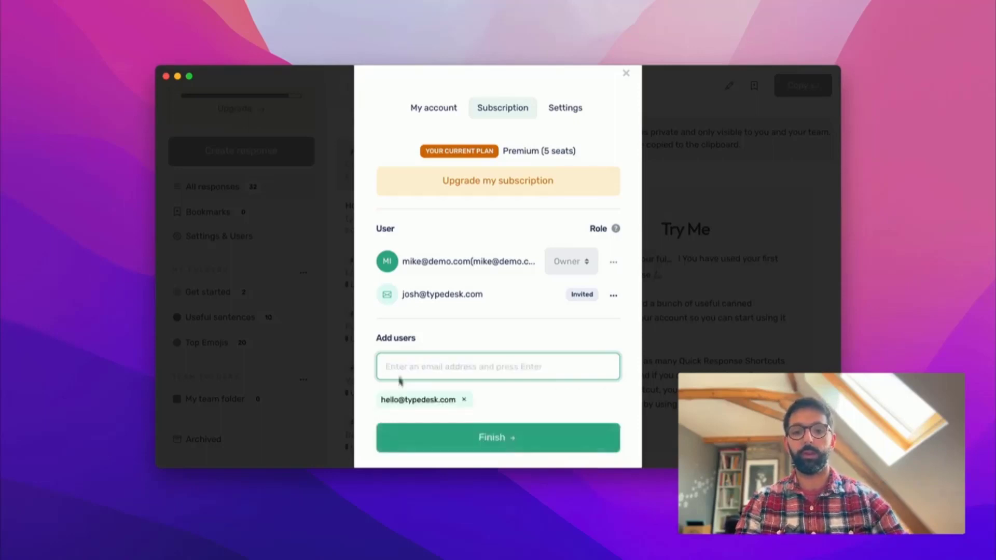
pyautogui.click(427, 442)
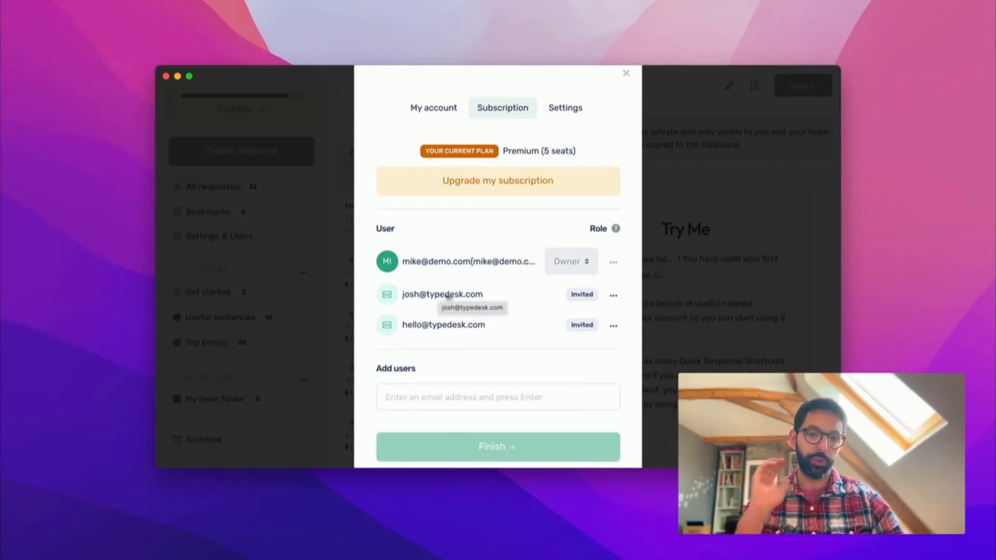
pyautogui.click(734, 262)
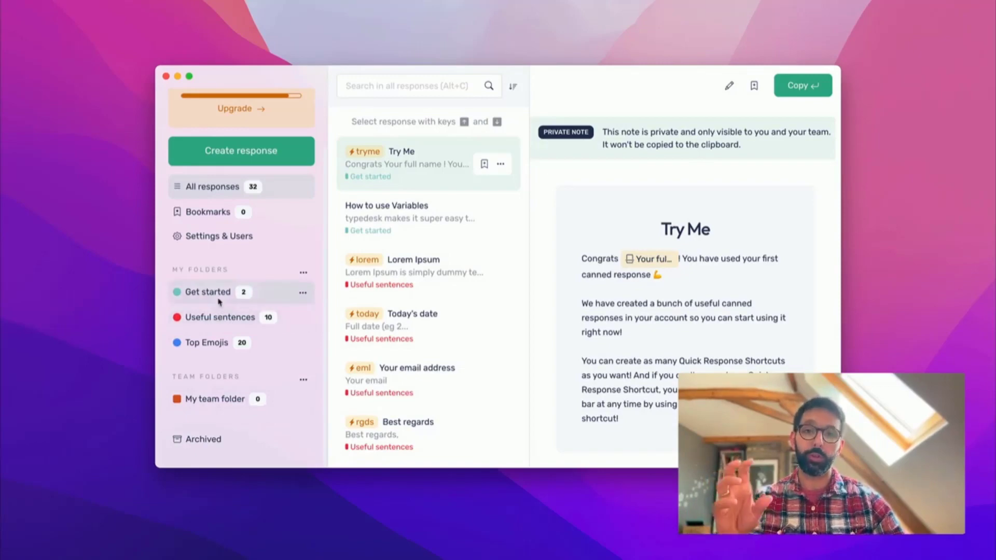
# - Prepare sharing Get started with a suggested teammate who can edit, cancel, then open My team folder
pyautogui.click(302, 293)
pyautogui.click(280, 334)
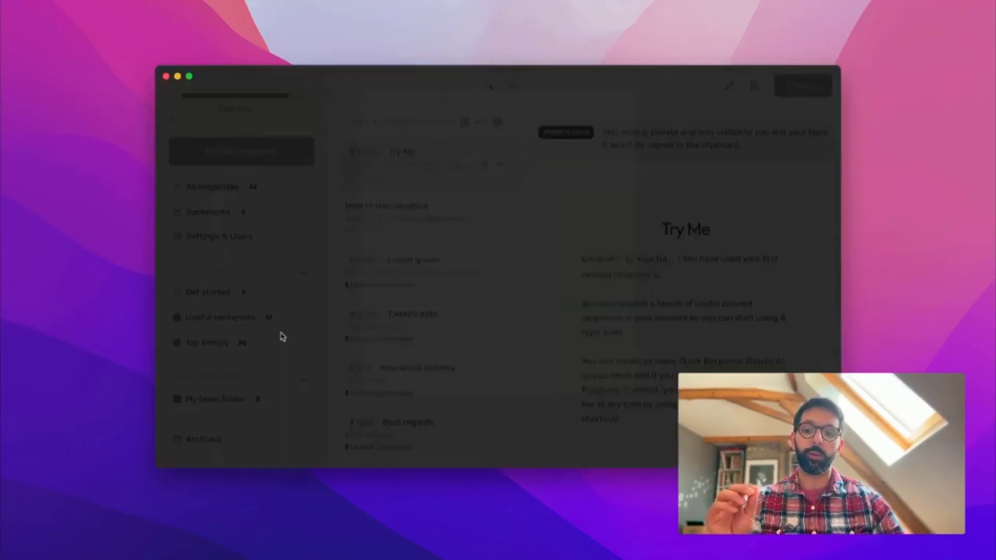
pyautogui.click(445, 215)
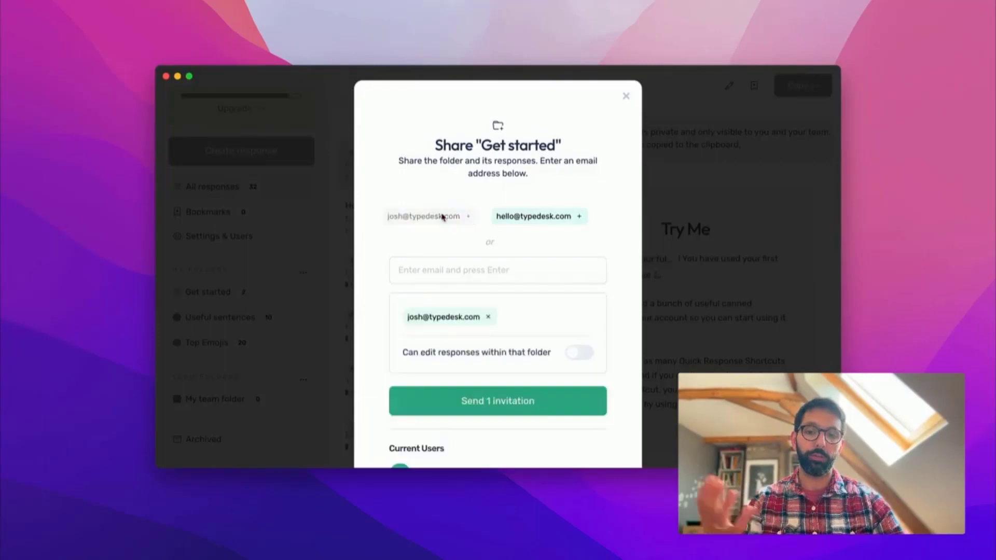
pyautogui.click(504, 358)
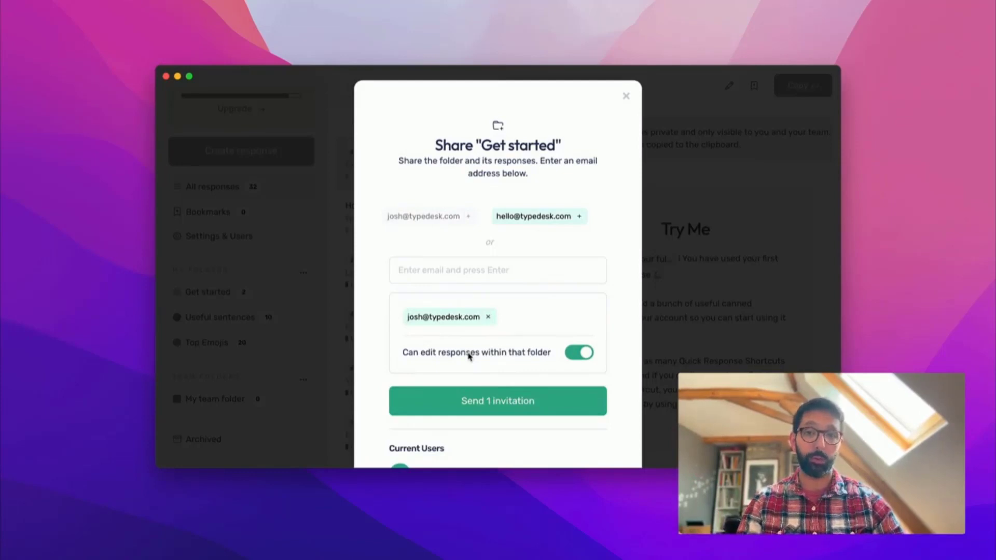
pyautogui.click(626, 96)
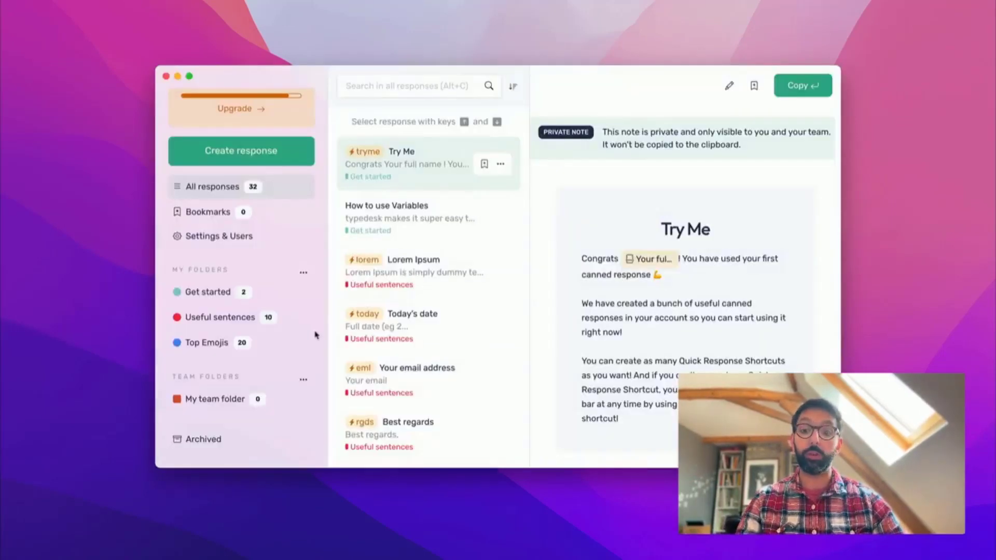
pyautogui.click(257, 401)
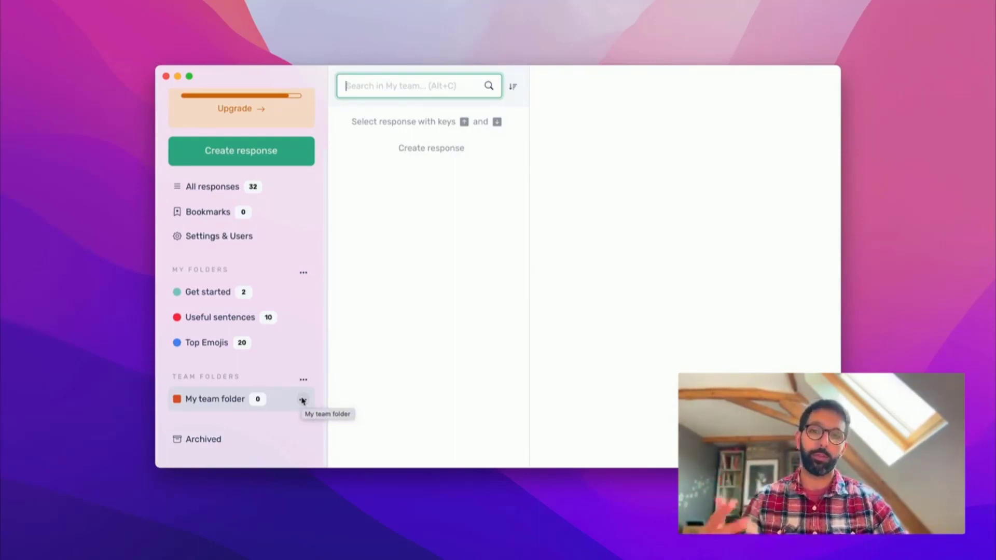
# - Return to All responses and check the usage tooltips on the shortcut tags
pyautogui.click(407, 335)
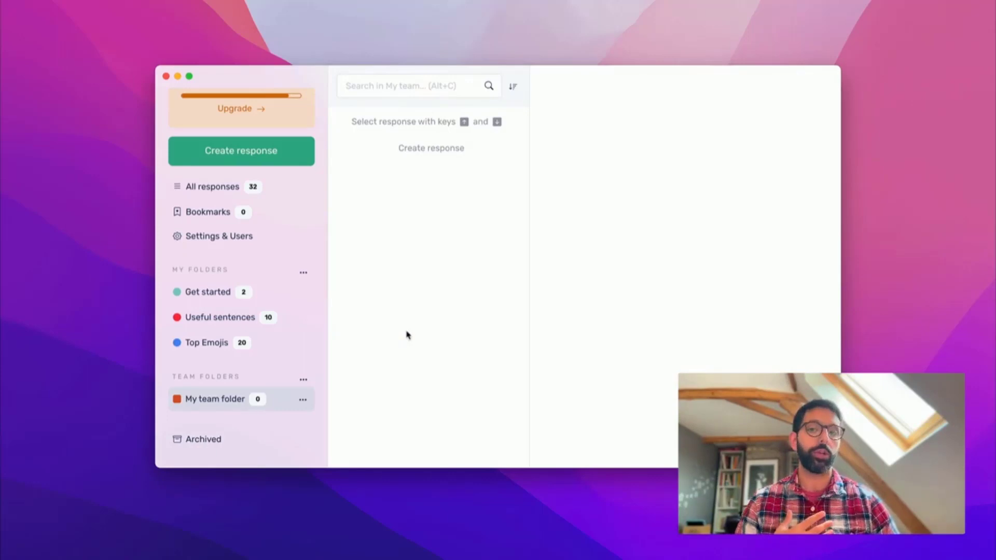
pyautogui.click(197, 187)
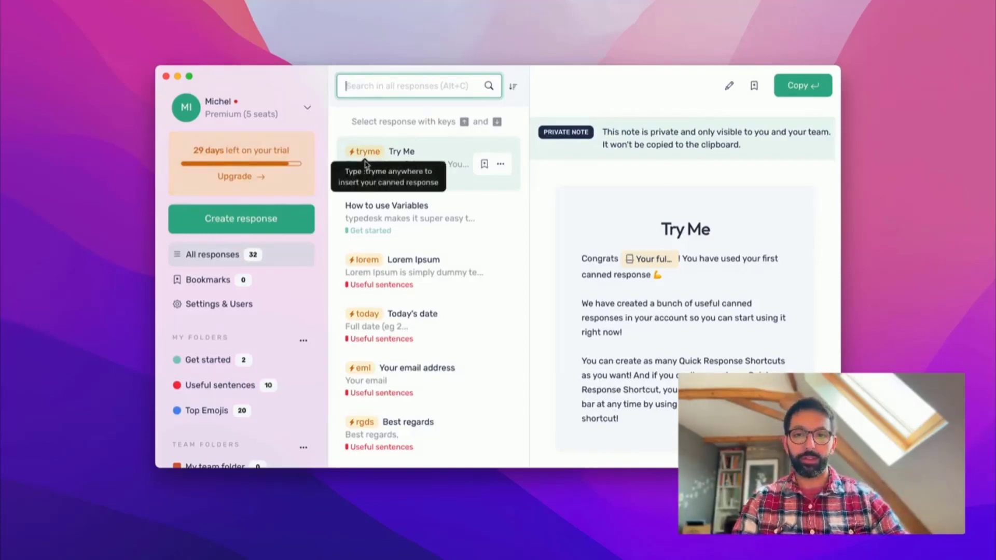
pyautogui.moveTo(366, 265)
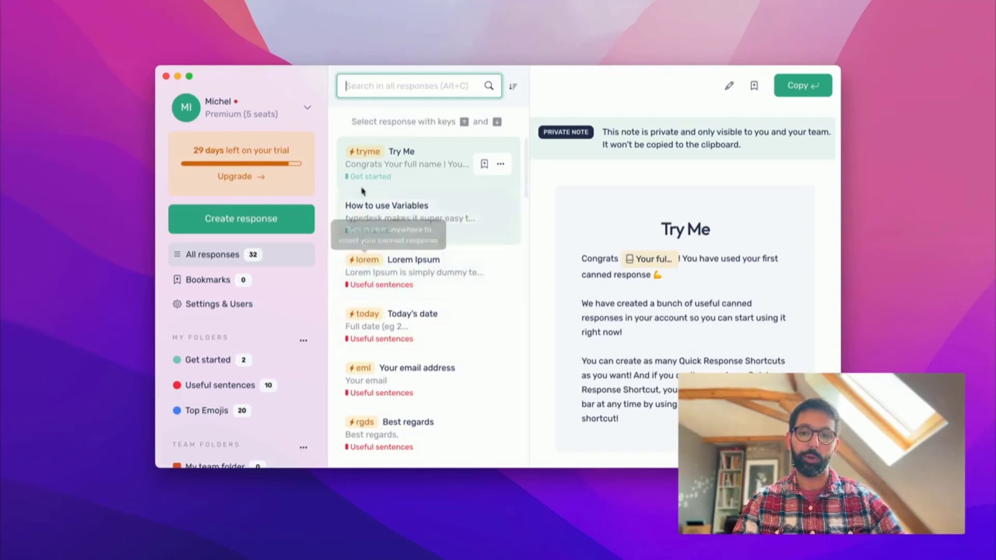
pyautogui.moveTo(366, 153)
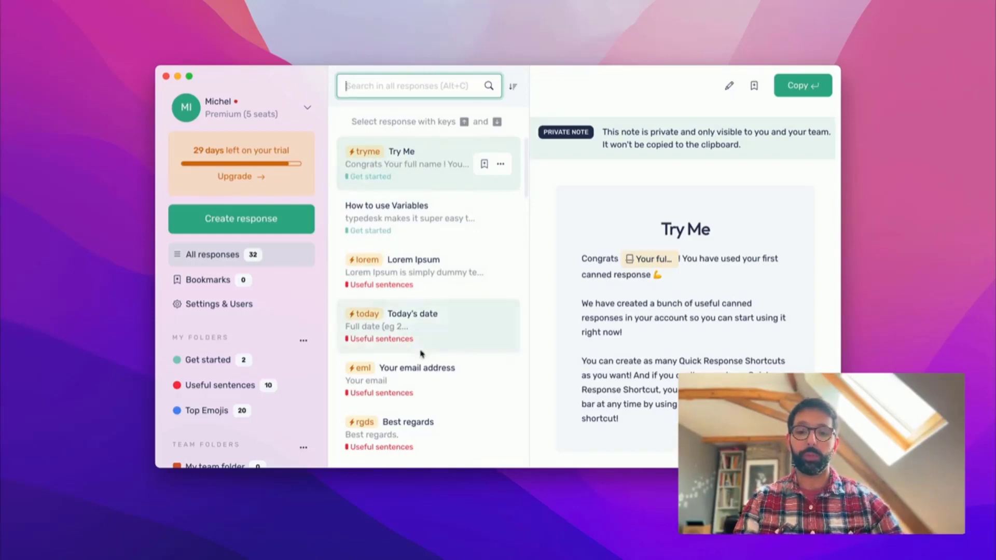
# - Start a new Mail message from the Dock and position it beside typedesk
pyautogui.rightClick(127, 555)
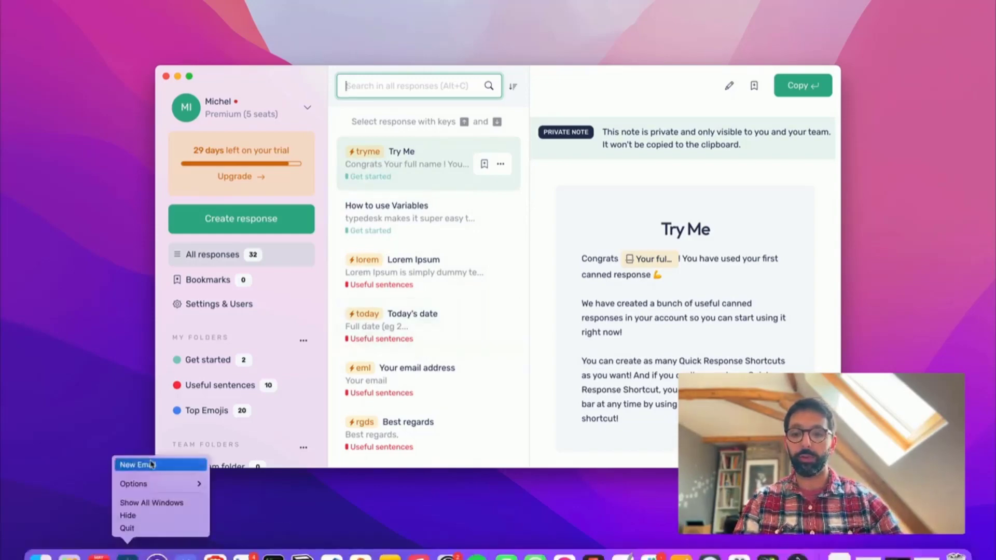
pyautogui.click(138, 464)
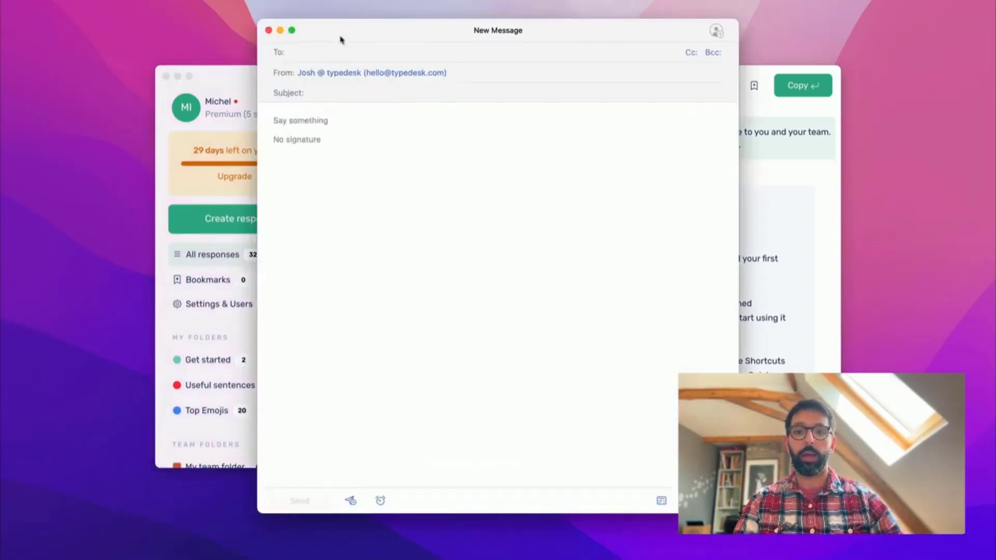
pyautogui.moveTo(491, 36); pyautogui.dragTo(650, 27)
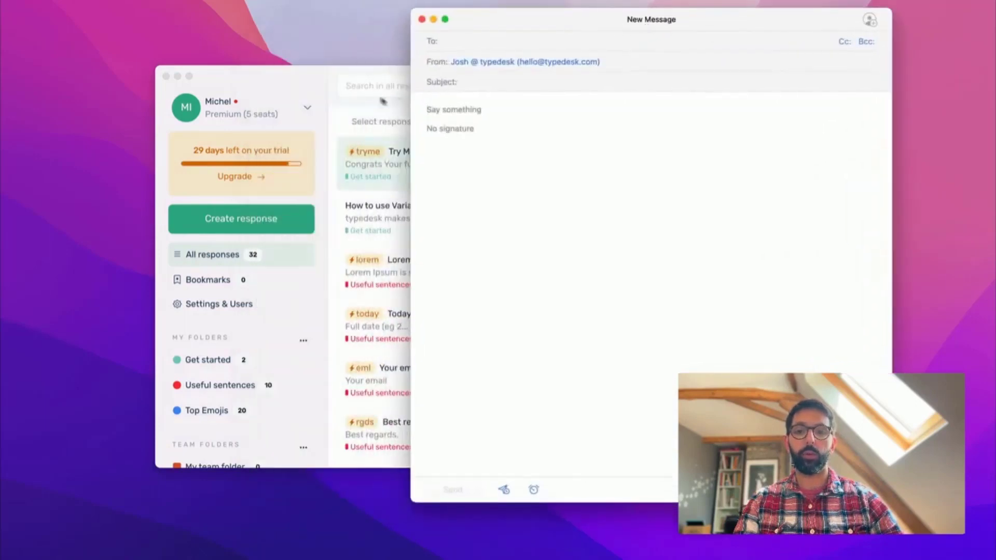
pyautogui.click(300, 84)
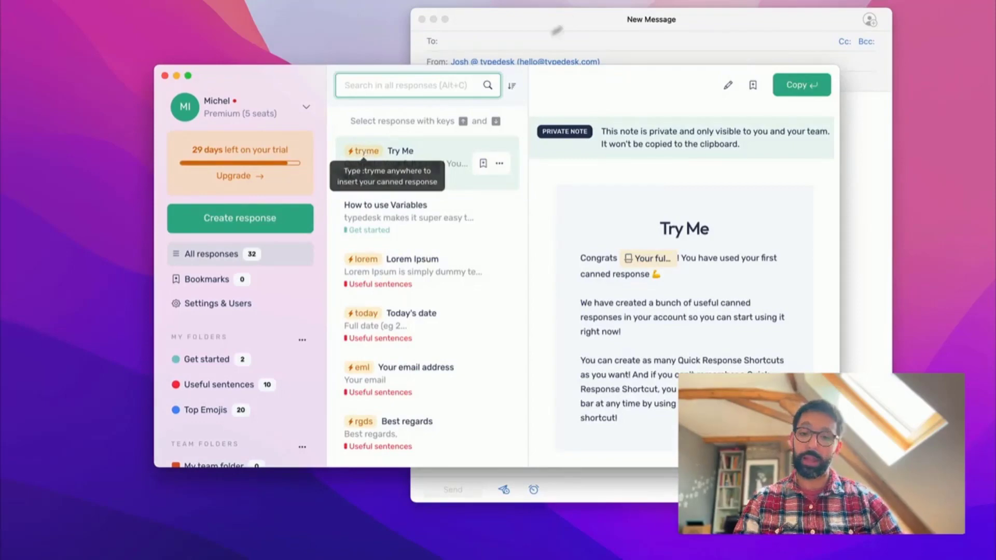
pyautogui.click(578, 14)
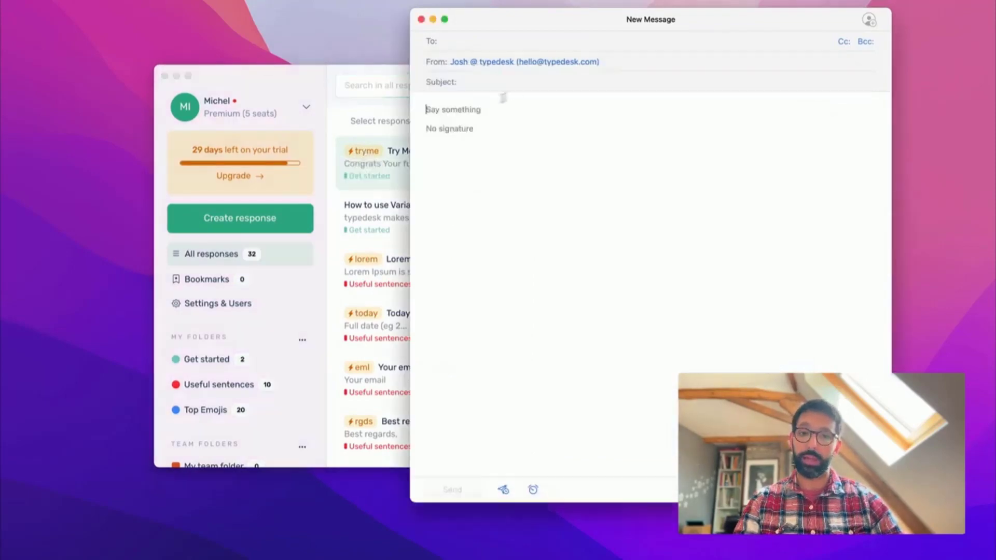
# - Expand :tryme and ;lorem in the message body, deleting each expansion afterwards
pyautogui.click(455, 107)
pyautogui.write(':tryme')
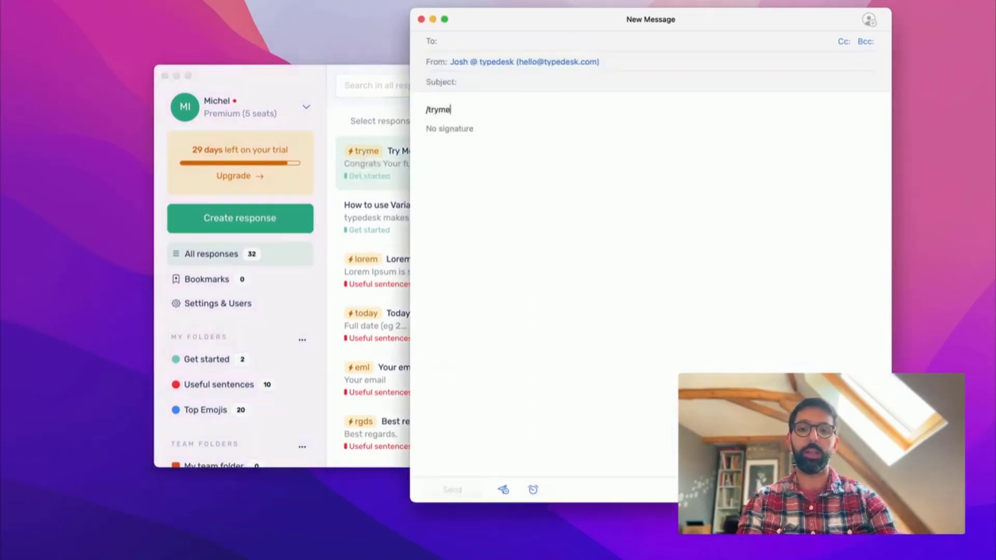
pyautogui.tripleClick(477, 110)
pyautogui.click(479, 124)
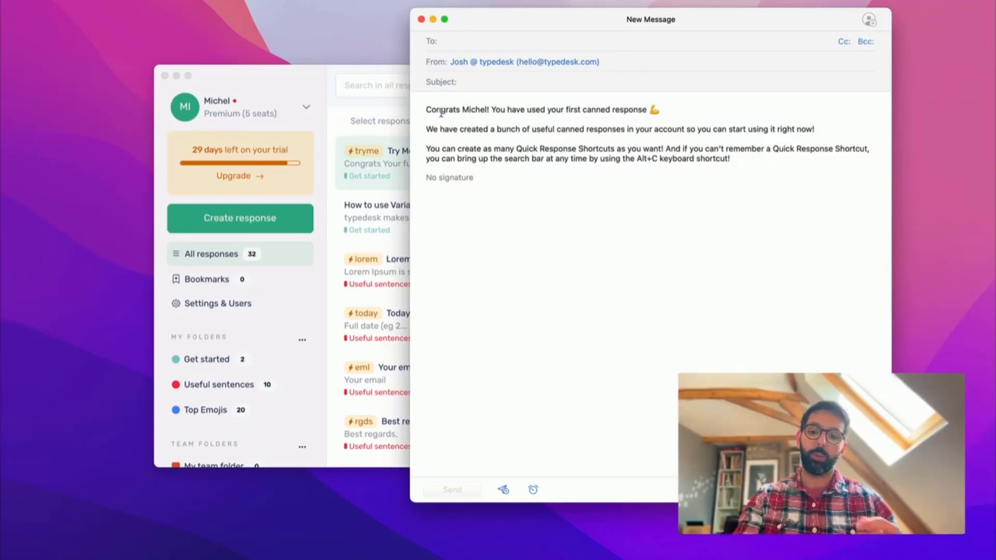
pyautogui.press('super+a')
pyautogui.press('BackSpace')
pyautogui.write(';lorem')
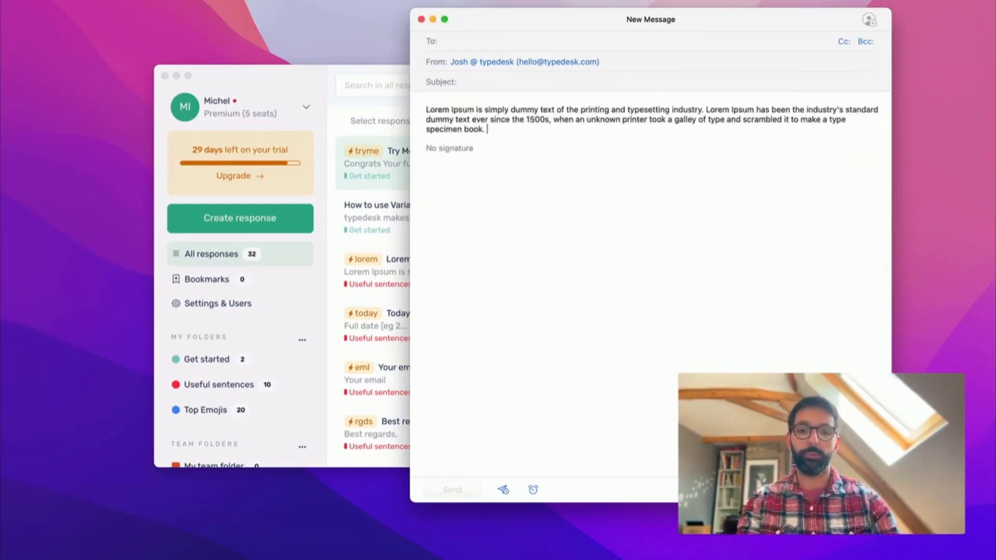
pyautogui.press('super+a')
pyautogui.press('BackSpace')
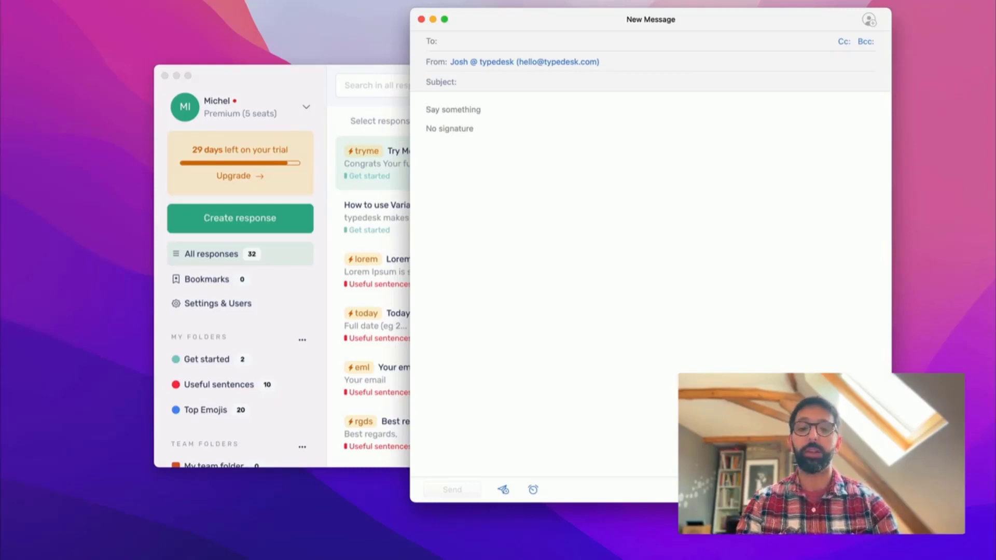
# - Expand /today into 2022-05-12 in the message body, then delete the date
pyautogui.write('/')
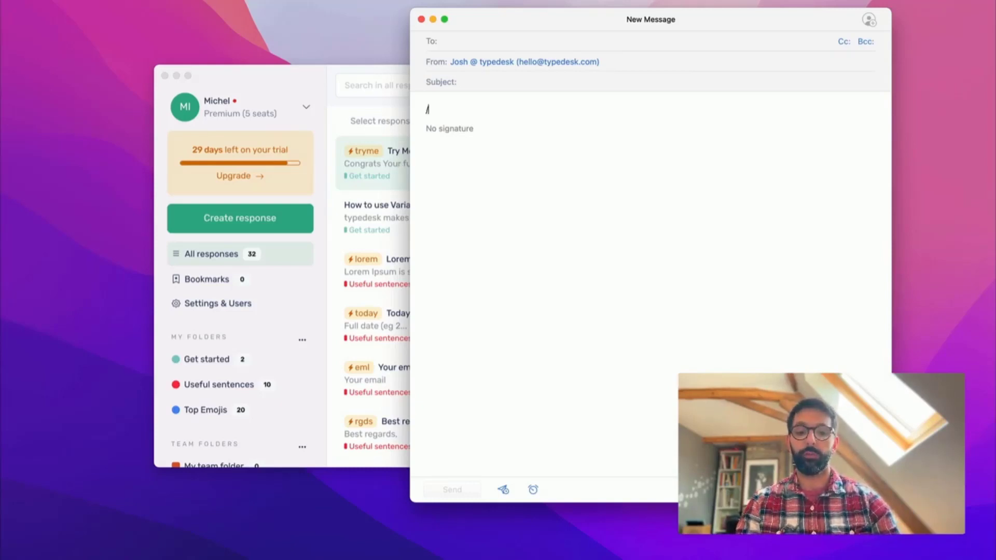
pyautogui.write('topday')
pyautogui.press('super+a')
pyautogui.write('/otda')
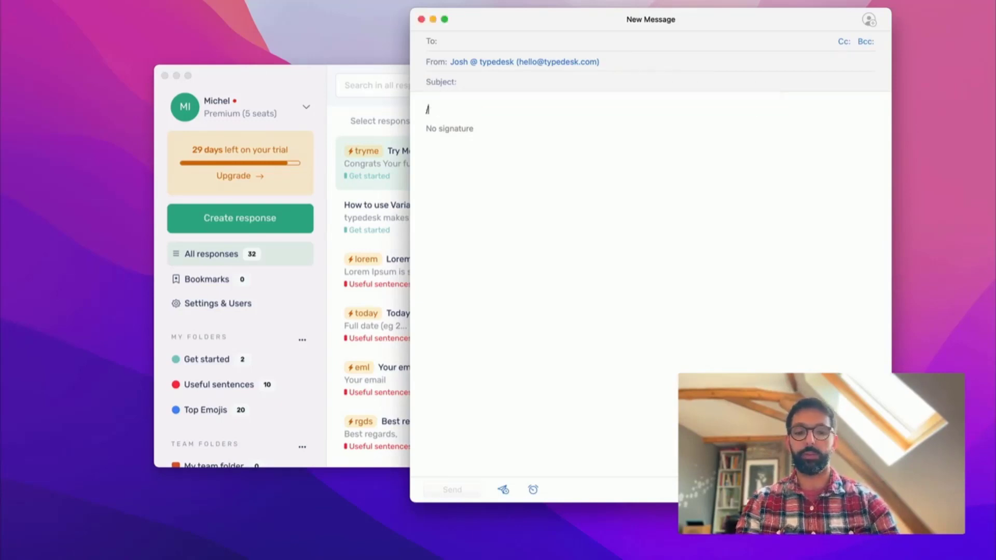
pyautogui.press('super+a')
pyautogui.write('/tod')
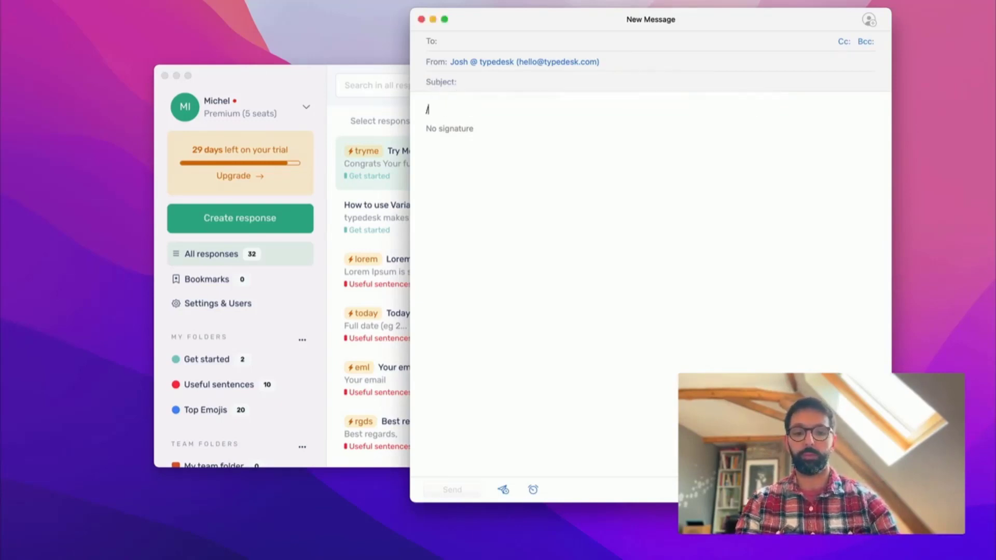
pyautogui.write('ay')
pyautogui.press('super+a')
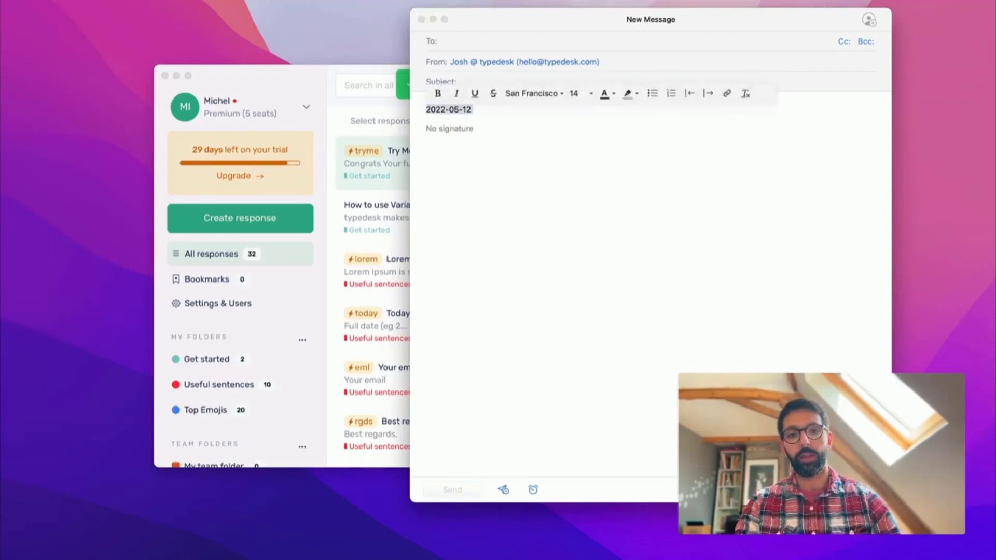
pyautogui.press('BackSpace')
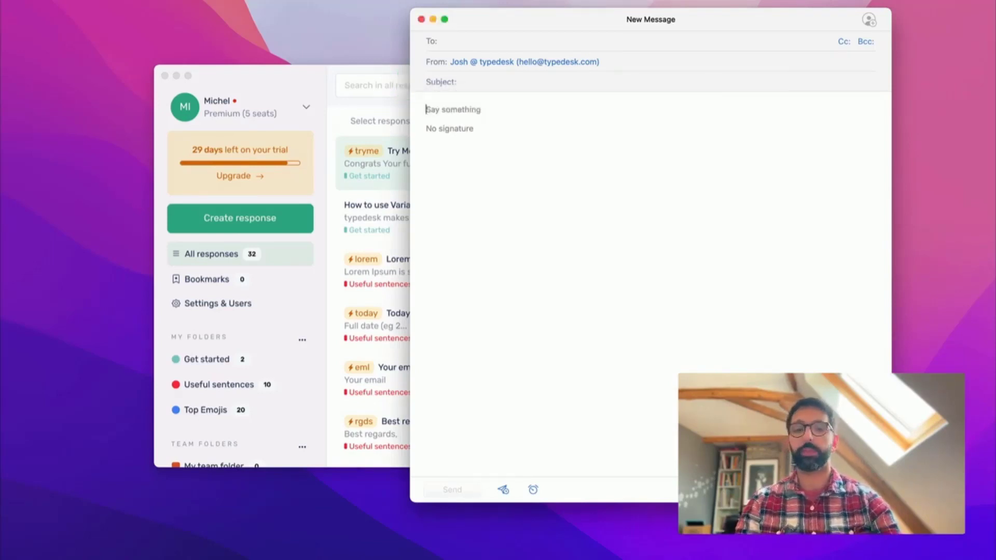
# - Bring the typedesk window in front of the Mail message with Alt+C
pyautogui.hotkey('alt', 'c')
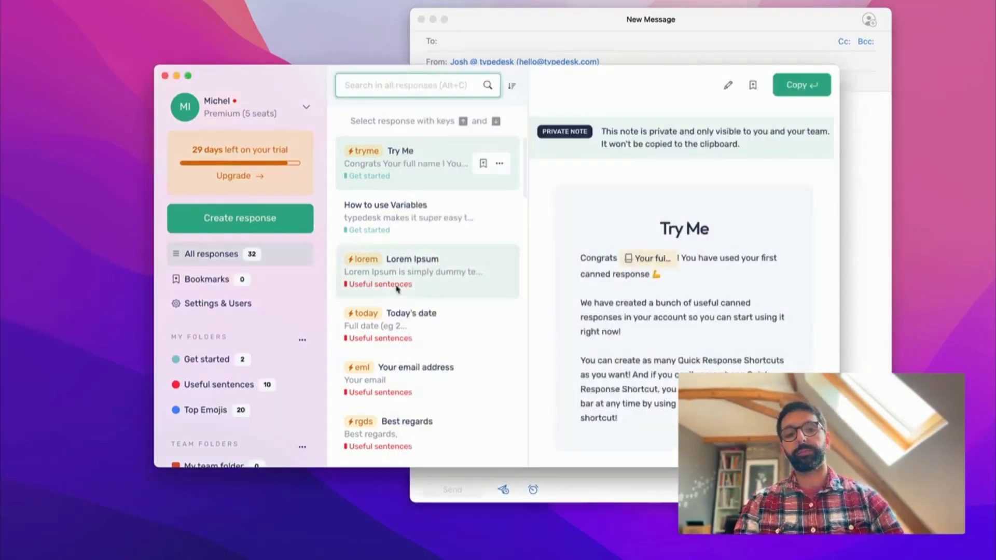
pyautogui.scroll(-3, 417, 366)
pyautogui.scroll(3, 418, 366)
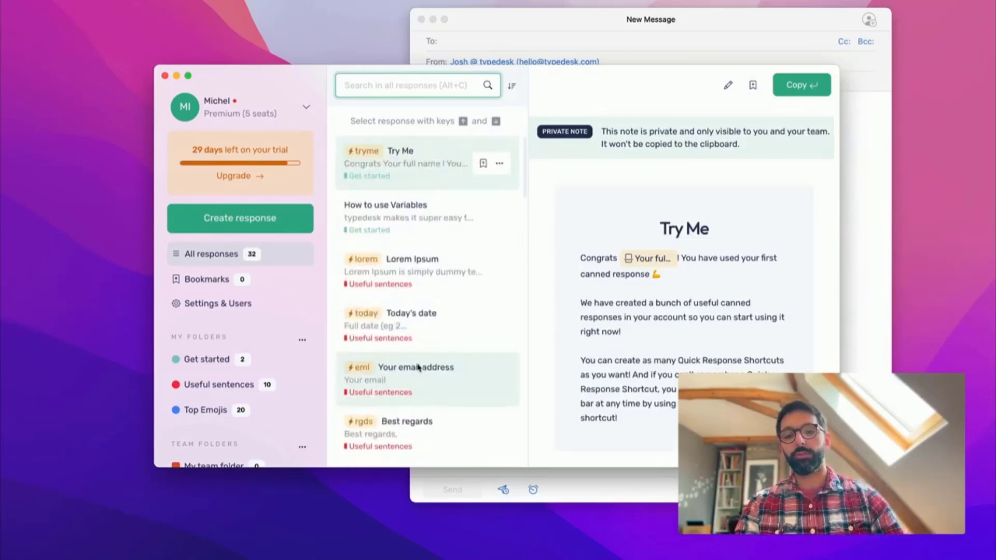
pyautogui.click(547, 21)
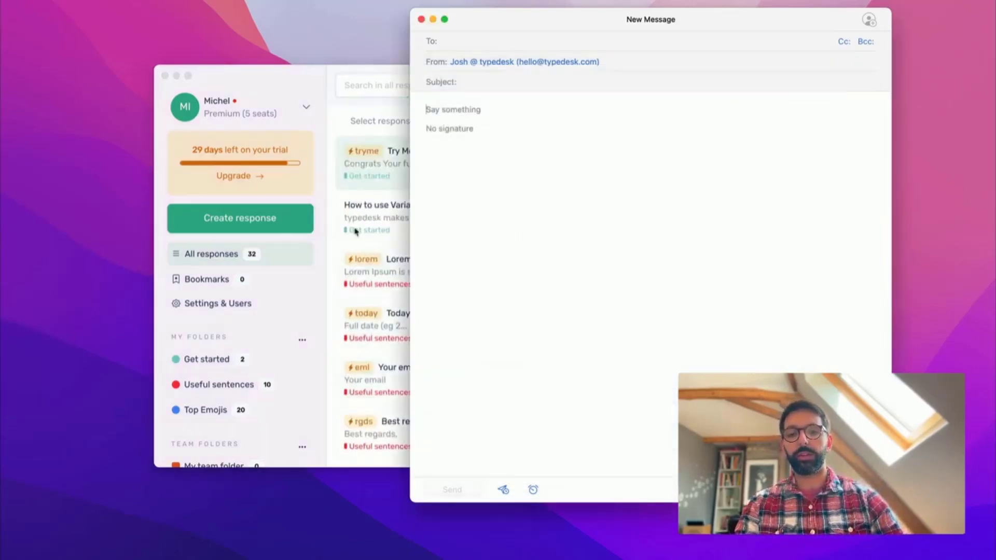
pyautogui.hotkey('alt', 'c')
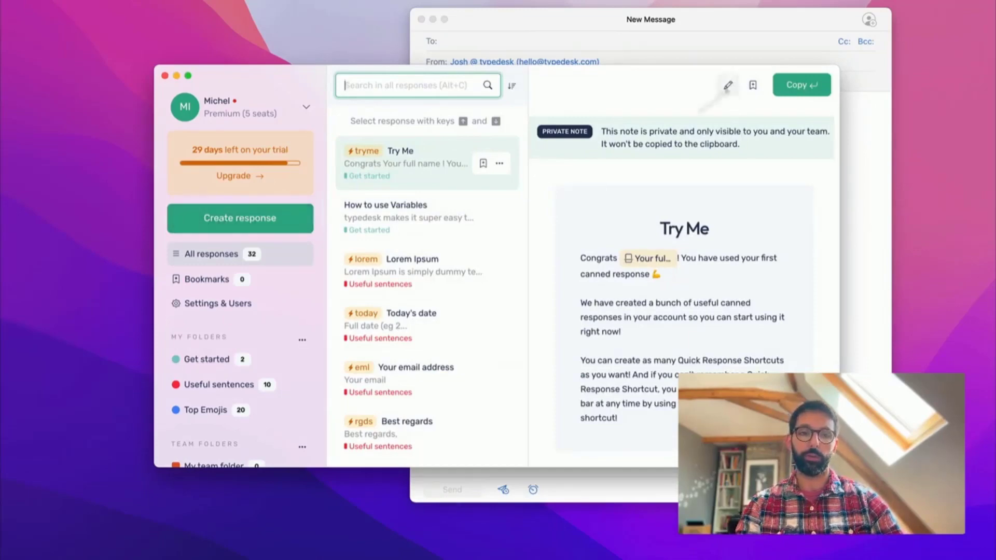
# - Create a new canned response named 'Location Picker'
pyautogui.click(237, 218)
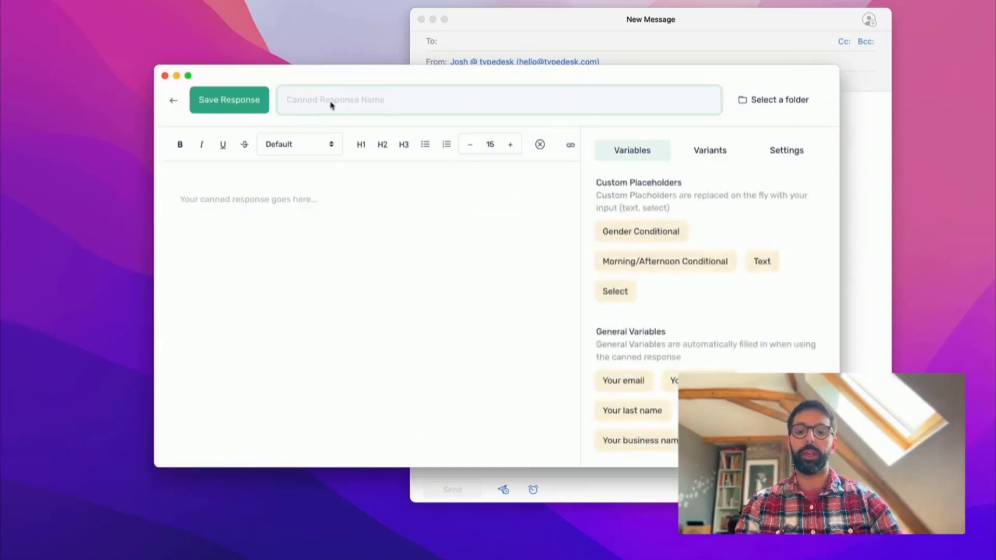
pyautogui.write('Demo')
pyautogui.press('super+a')
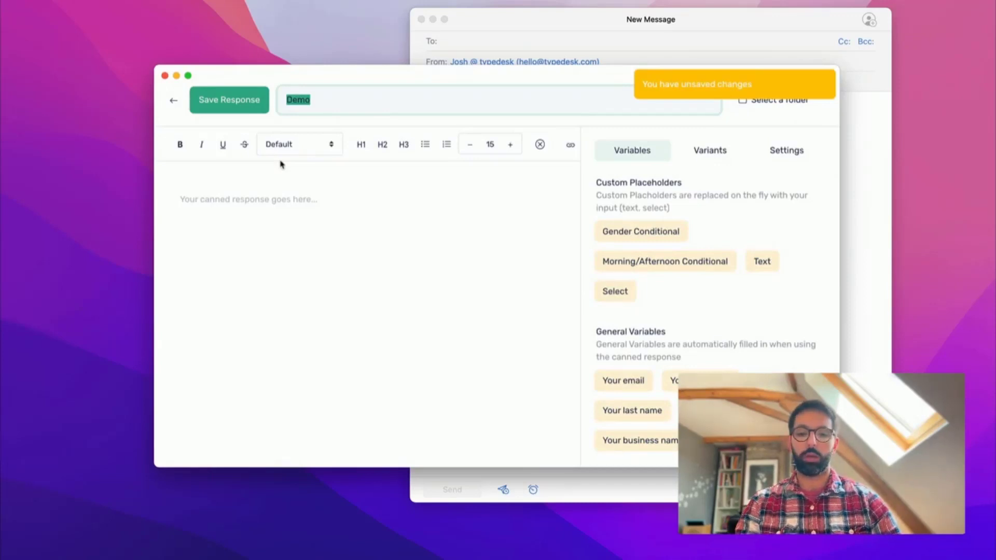
pyautogui.write('Location Picker')
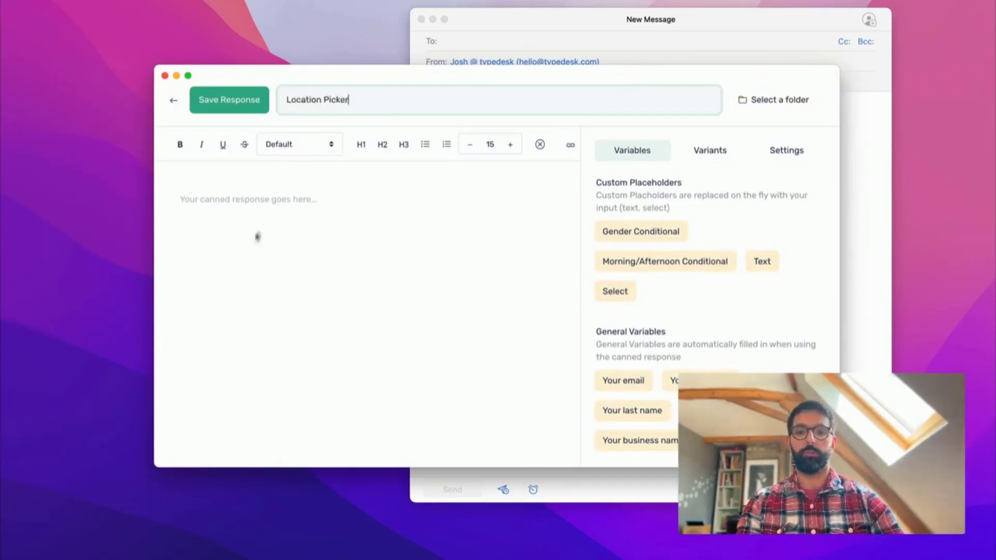
# - Write 'Here's your pickup address.' in the body with blank lines above it
pyautogui.click(234, 266)
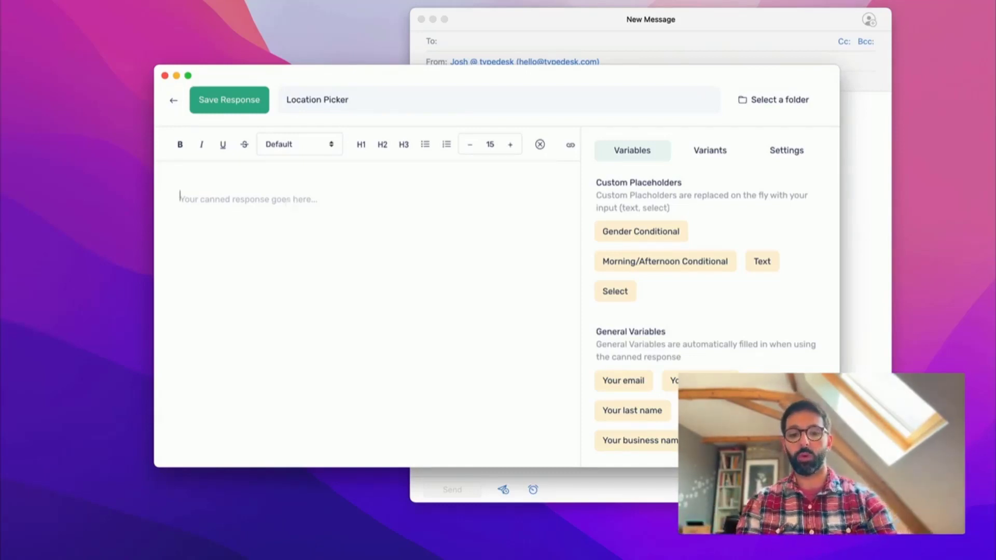
pyautogui.write("Here's y")
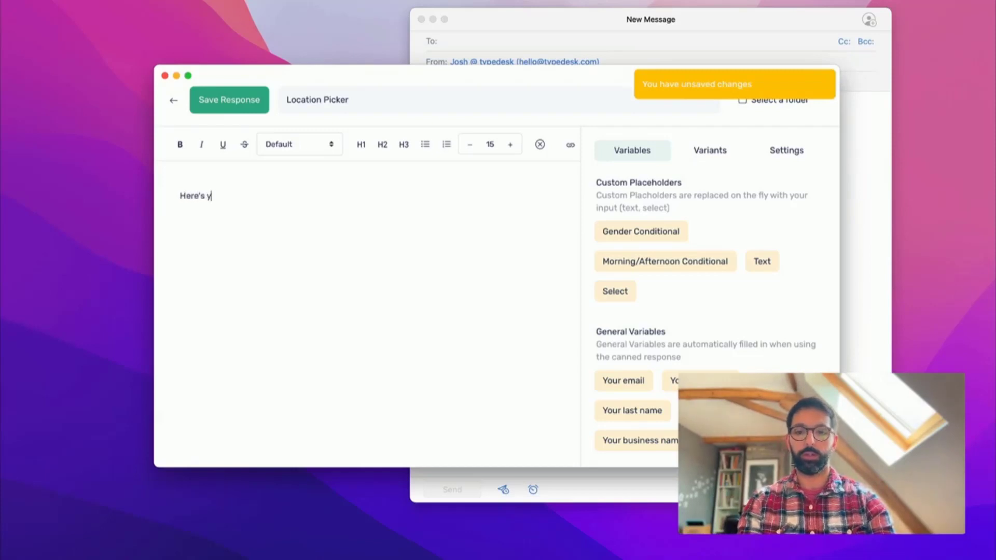
pyautogui.write('our pickup addr')
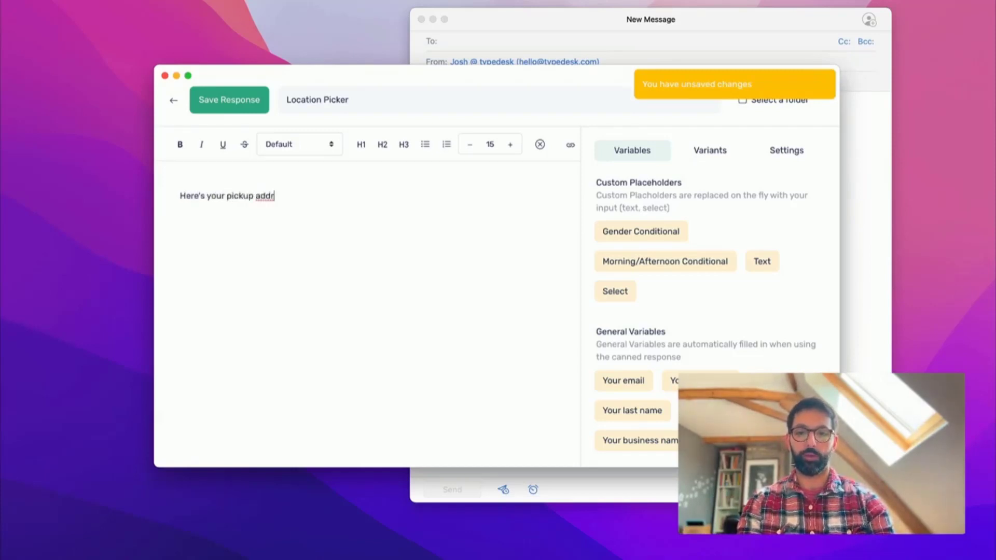
pyautogui.write('ess.')
pyautogui.press('super+Left')
pyautogui.press('Return')
pyautogui.press('Return')
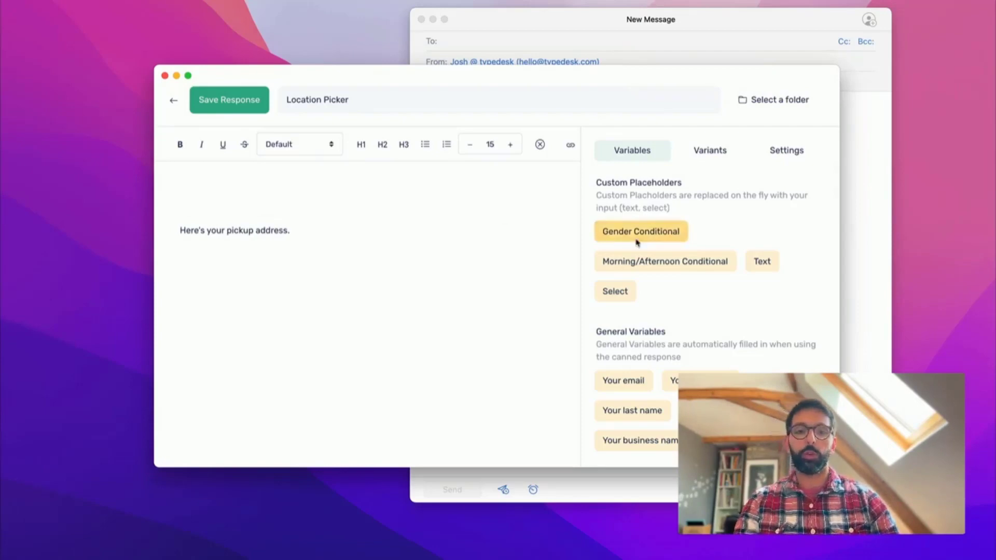
pyautogui.scroll(-3, 674, 235)
pyautogui.scroll(3, 631, 235)
pyautogui.scroll(-3, 629, 259)
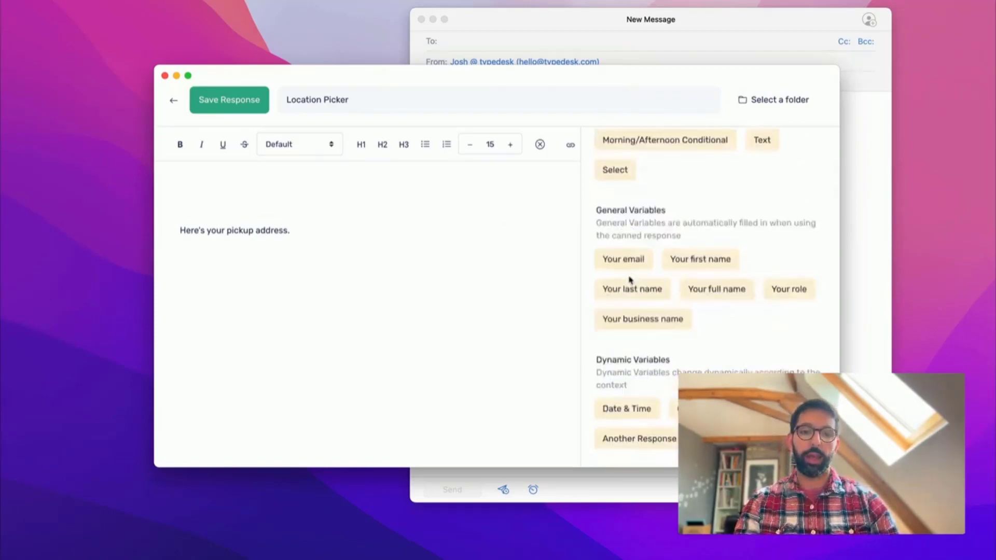
pyautogui.scroll(-1, 625, 350)
pyautogui.scroll(4, 624, 351)
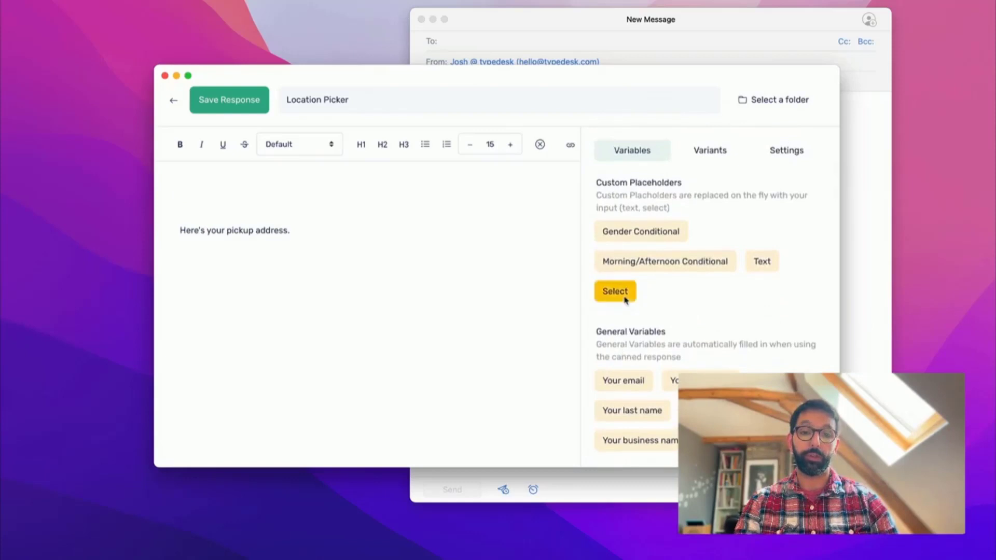
pyautogui.scroll(-5, 629, 280)
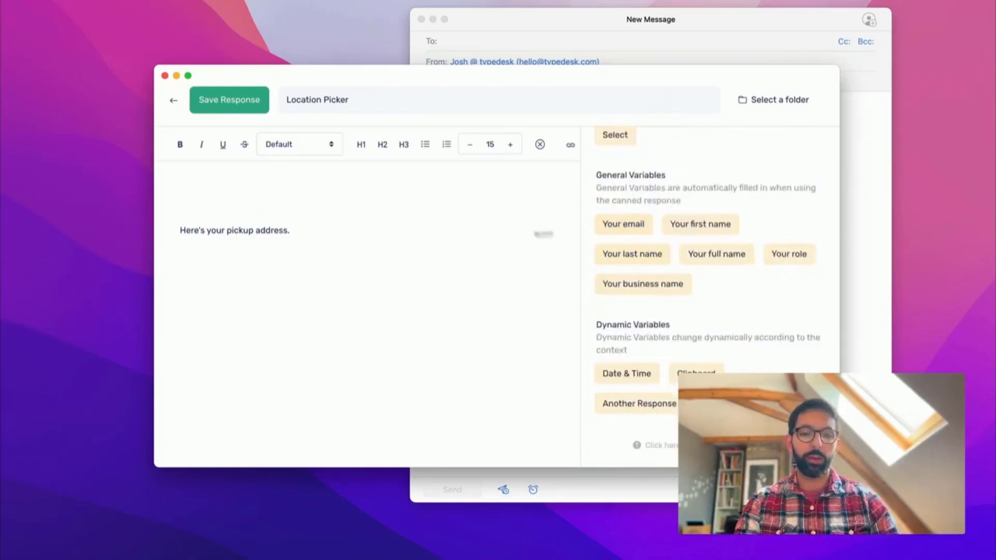
# - Add 'Hello,' and 'This is [first name variable] from the team @ typedesk.' above the address
pyautogui.click(684, 228)
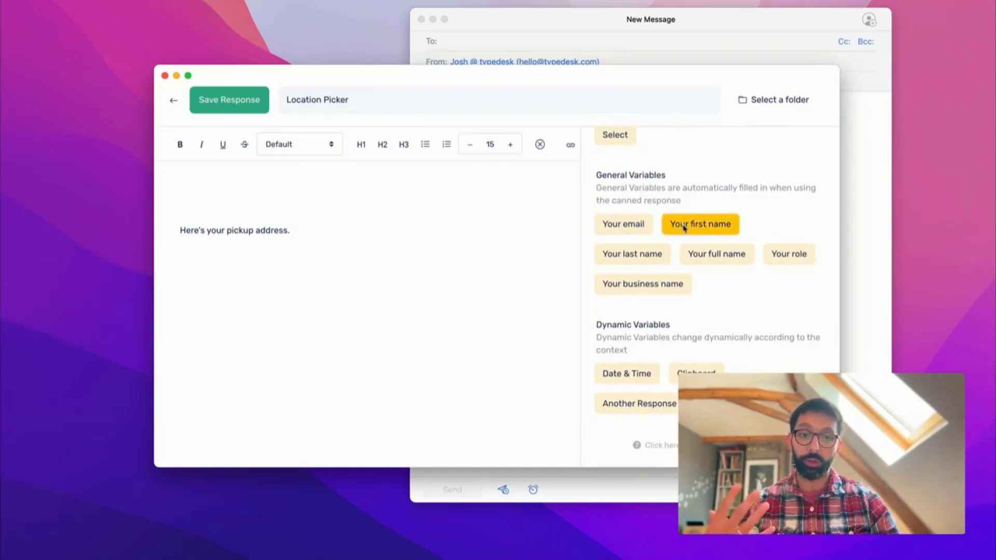
pyautogui.write('Hello,')
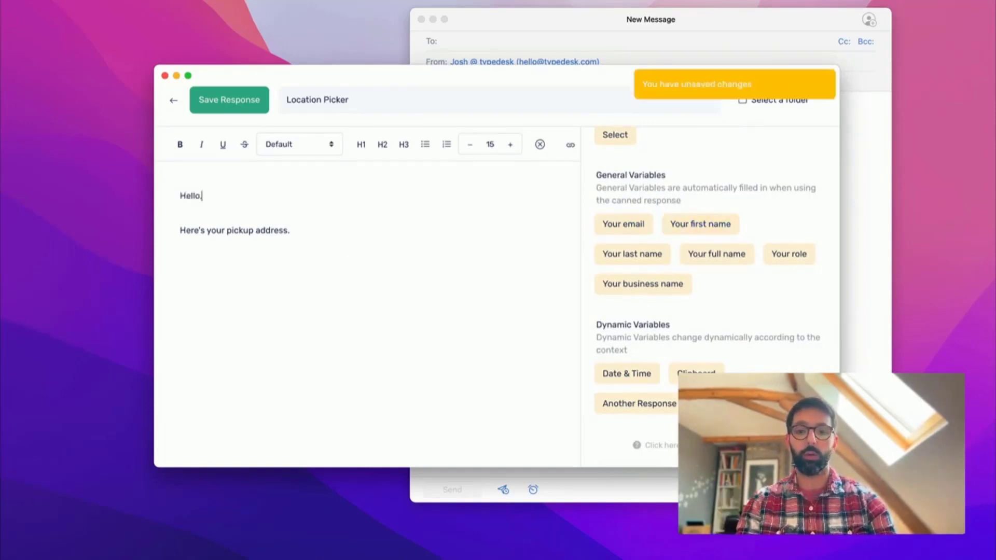
pyautogui.press('Return')
pyautogui.write('This is')
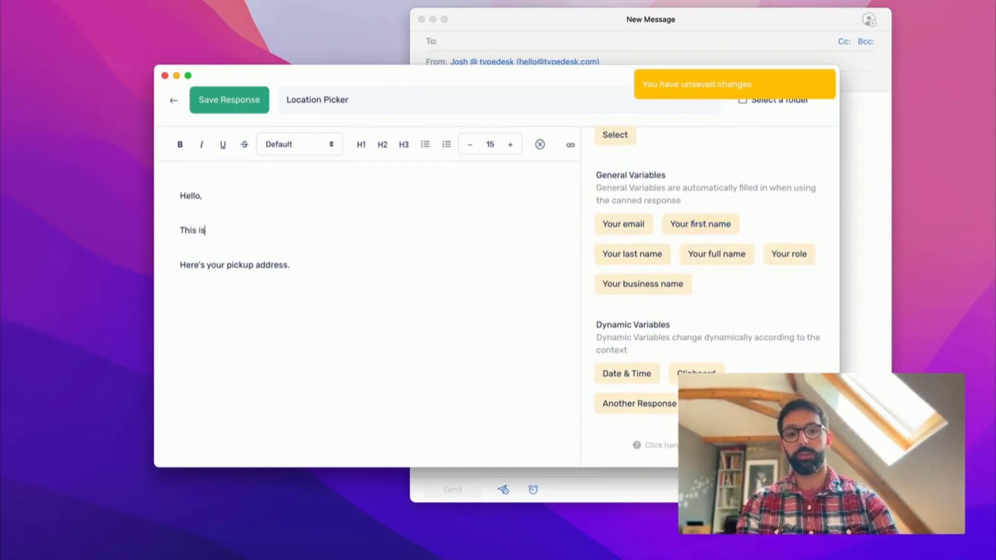
pyautogui.click(715, 224)
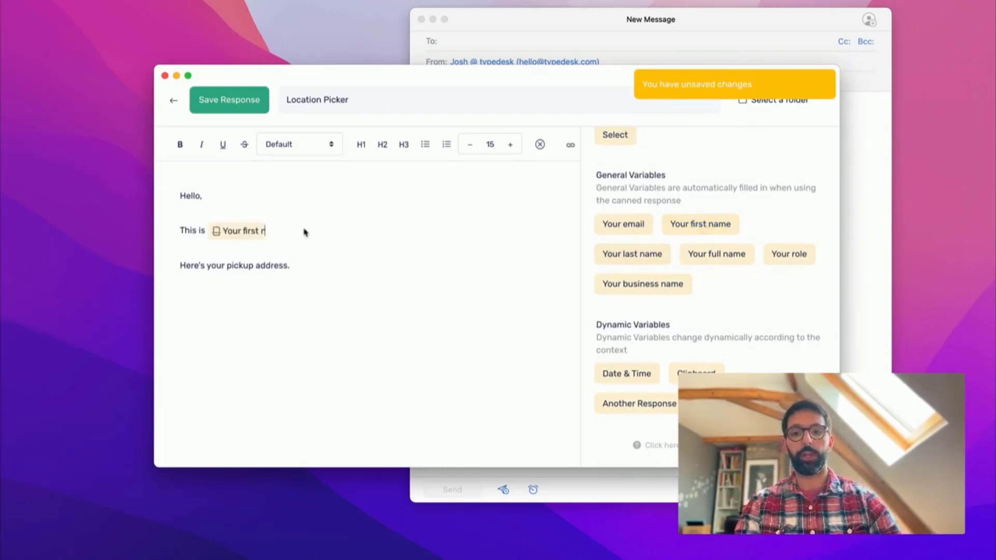
pyautogui.write('from th')
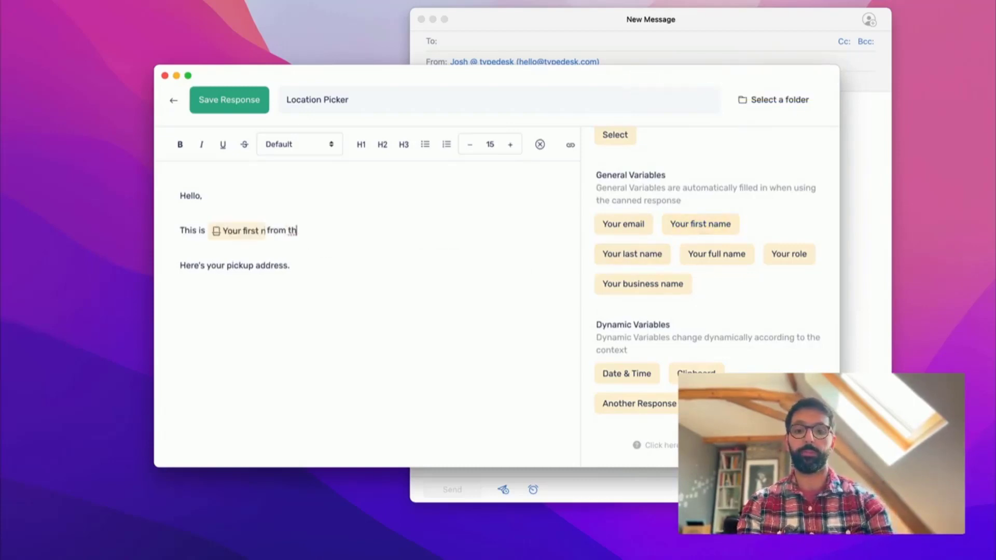
pyautogui.write('e team @ rtyg')
pyautogui.press('BackSpace')
pyautogui.press('BackSpace')
pyautogui.press('BackSpace')
pyautogui.press('BackSpace')
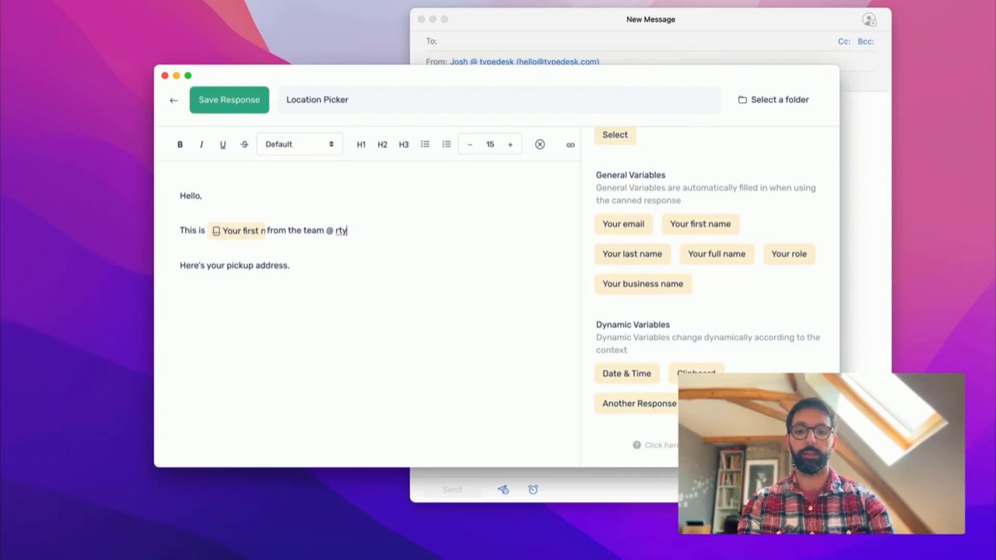
pyautogui.write('typedesk.')
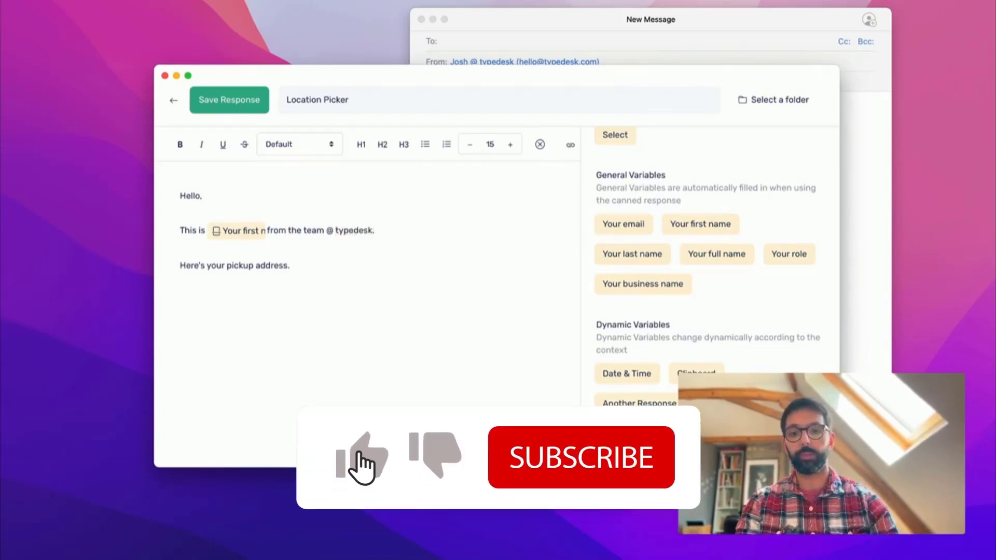
pyautogui.click(242, 193)
pyautogui.press('Left')
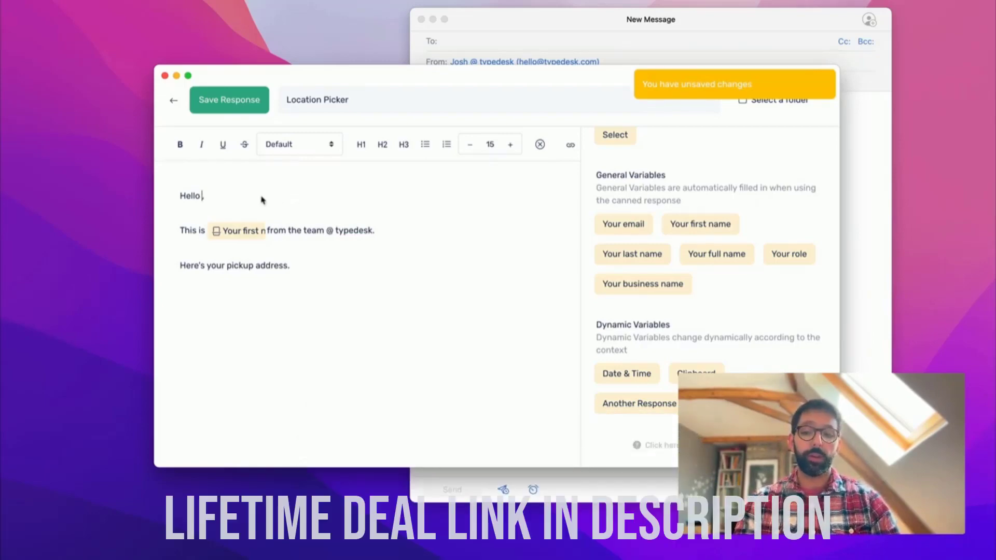
pyautogui.scroll(3, 597, 270)
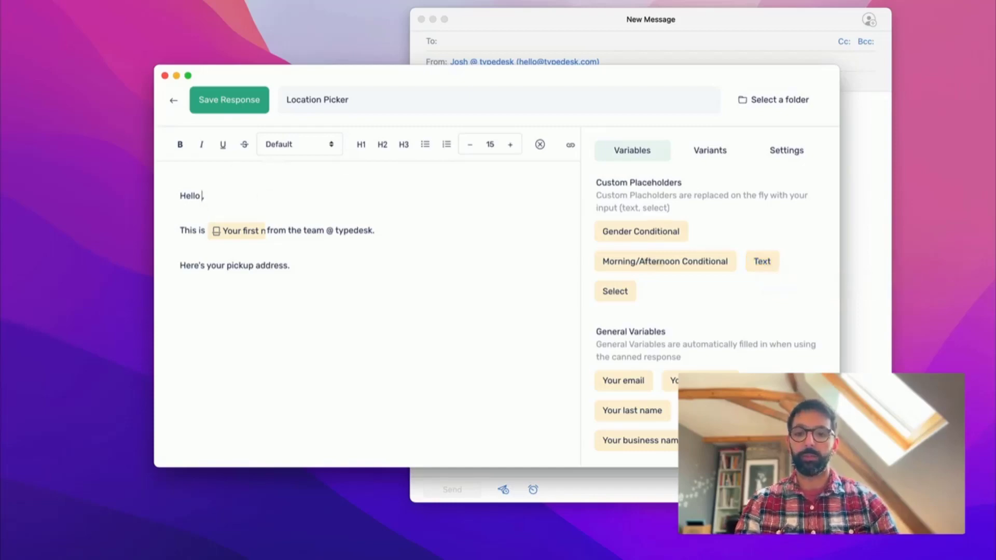
# - Insert a Text prompt asking for the recipient's first name after Hello, defaulting to 'there'
pyautogui.click(764, 263)
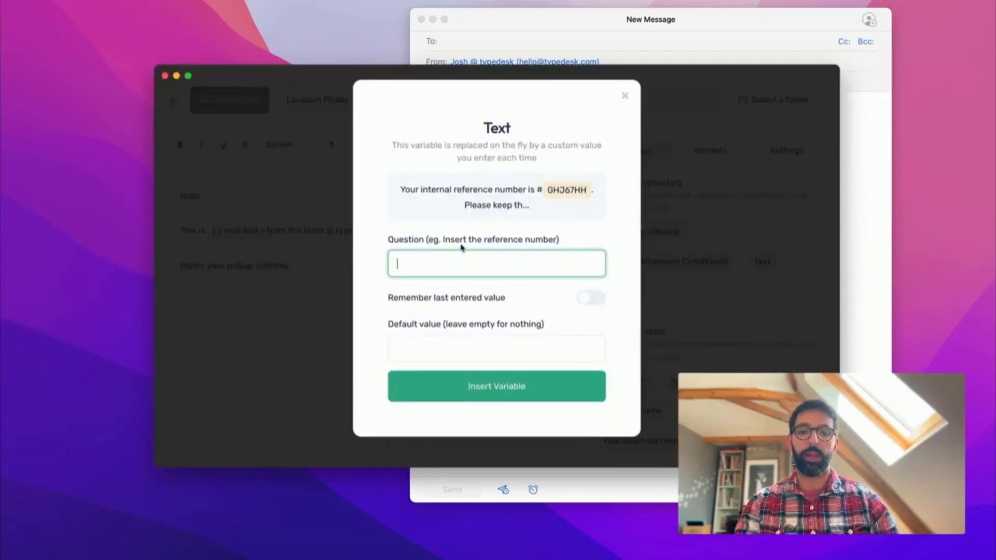
pyautogui.write('Enter the refirst n')
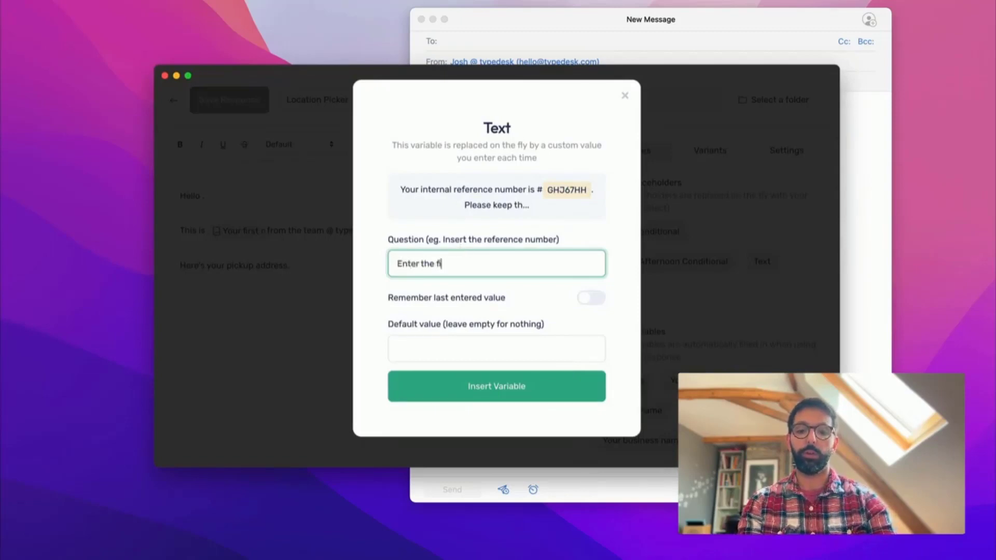
pyautogui.write('a')
pyautogui.press('BackSpace')
pyautogui.press('BackSpace')
pyautogui.press('BackSpace')
pyautogui.write('t name')
pyautogui.hotkey('alt', 'Left')
pyautogui.hotkey('alt', 'Left')
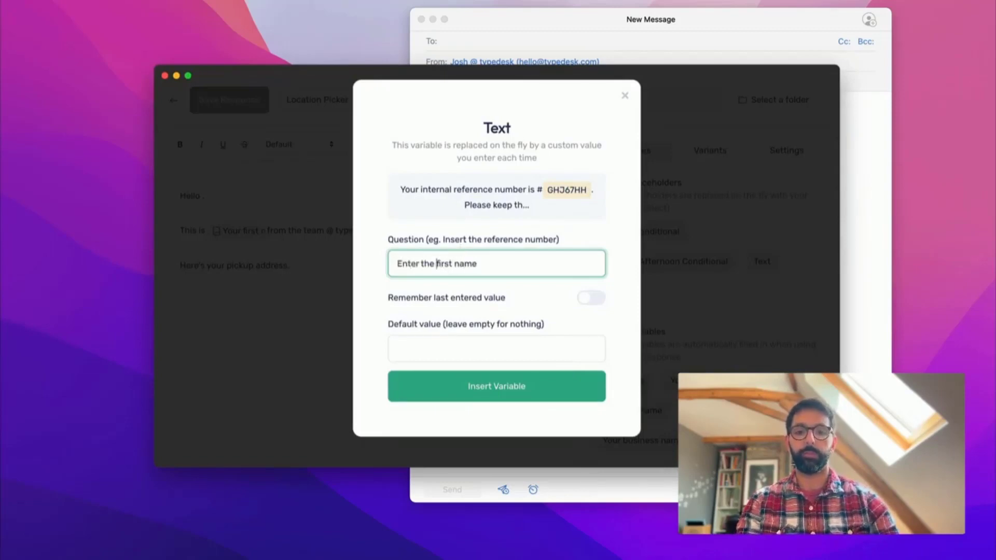
pyautogui.write("recipient's")
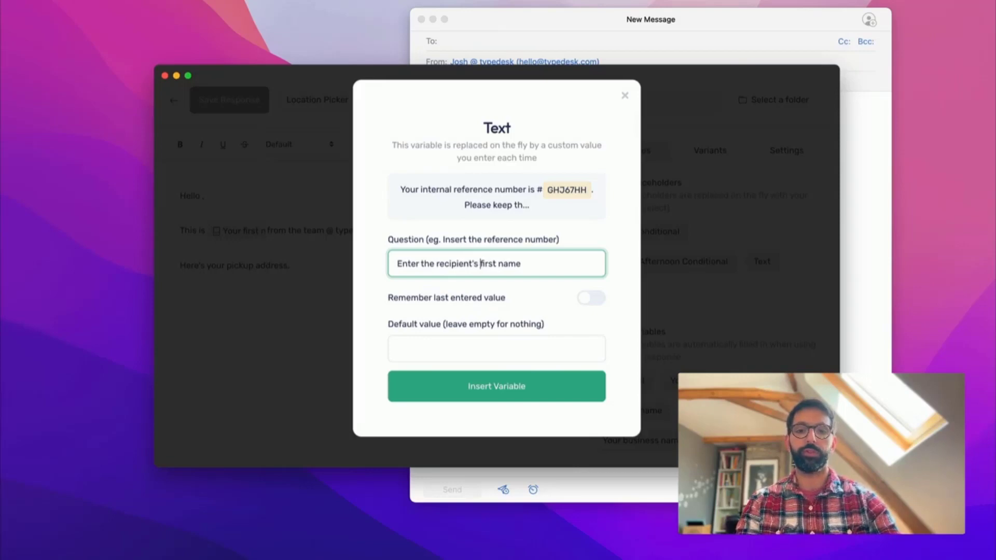
pyautogui.click(446, 342)
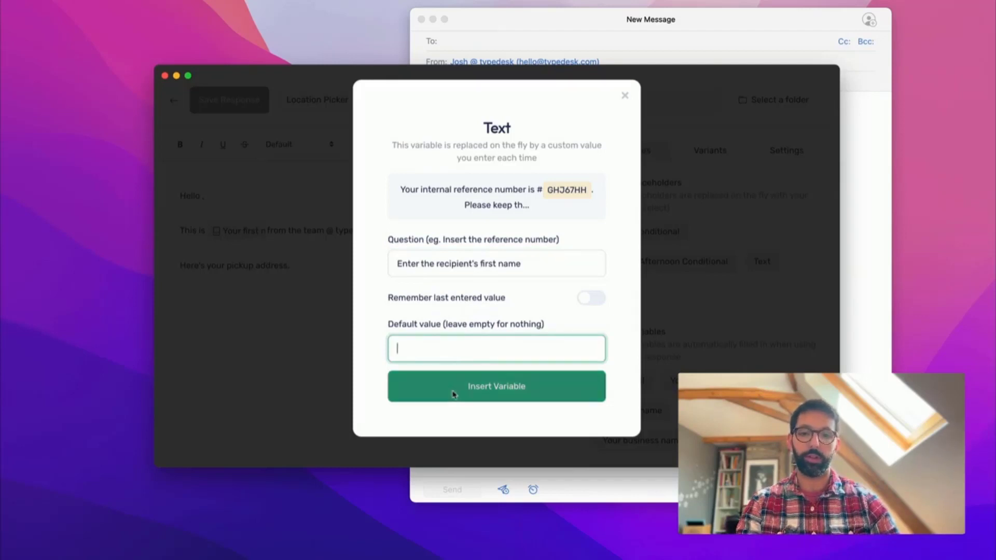
pyautogui.write('there')
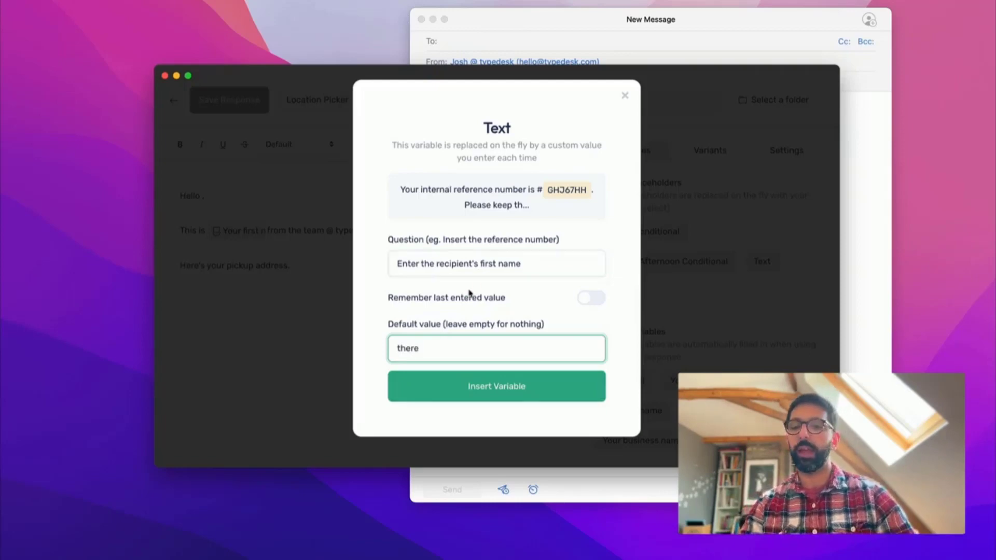
pyautogui.click(469, 386)
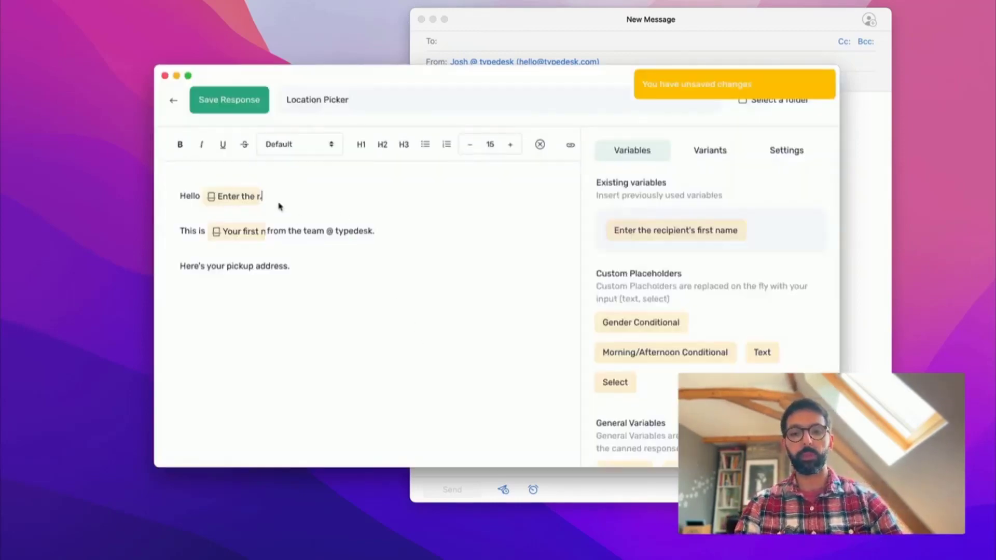
# - Save Location Picker, reopen it for editing and show its variants
pyautogui.click(229, 101)
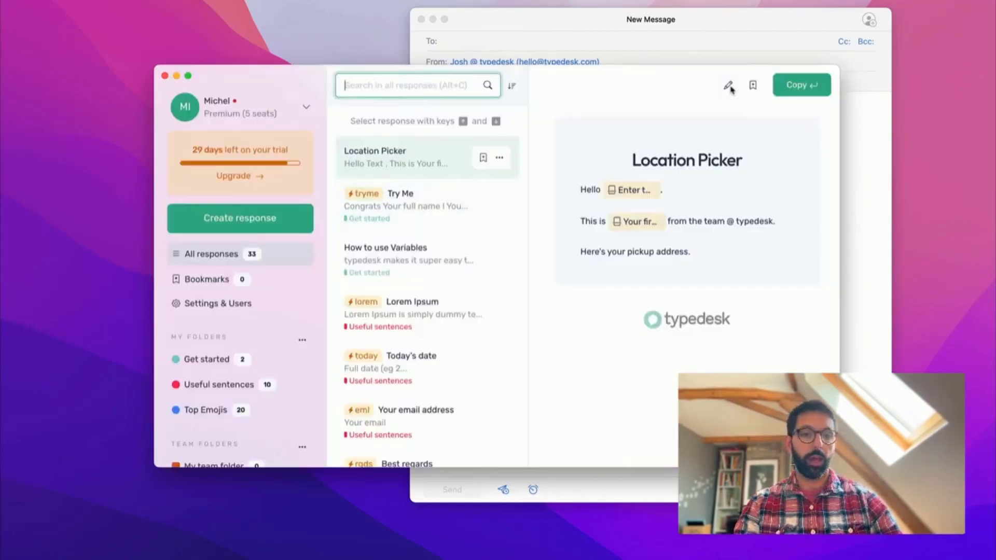
pyautogui.click(726, 86)
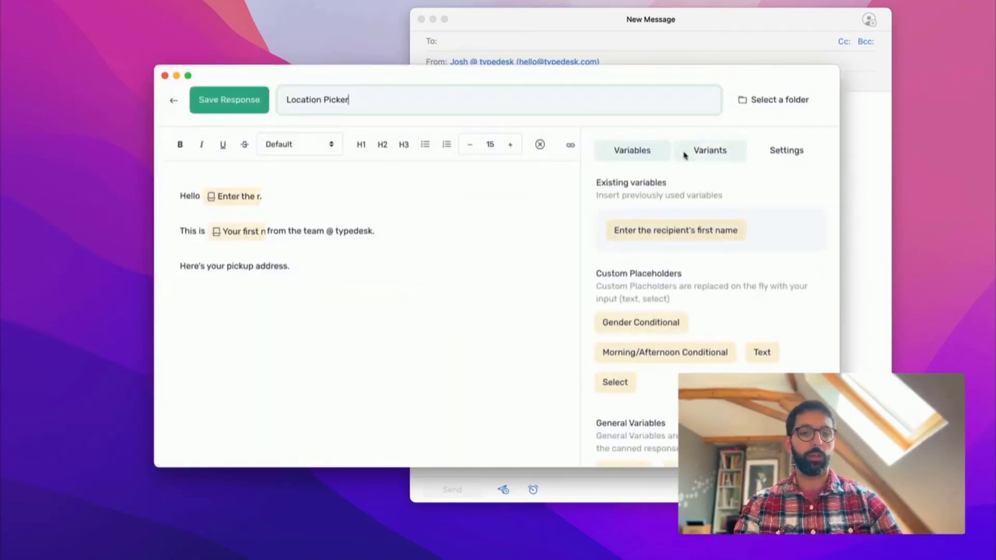
pyautogui.scroll(-5, 690, 158)
pyautogui.scroll(5, 694, 159)
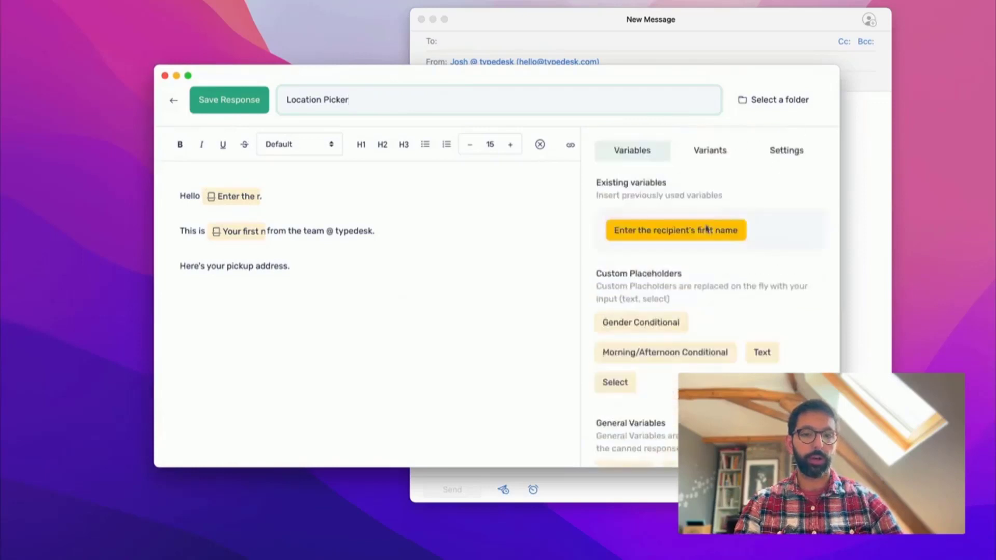
pyautogui.click(702, 161)
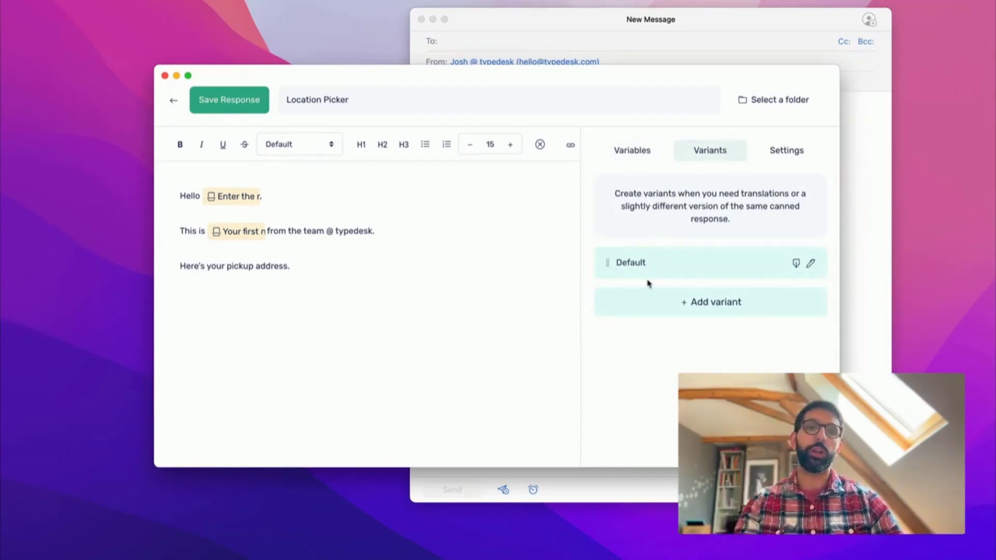
# - Rename the Default variant to English and add a second variant named Spanish
pyautogui.click(812, 263)
pyautogui.press('super+a')
pyautogui.write('English')
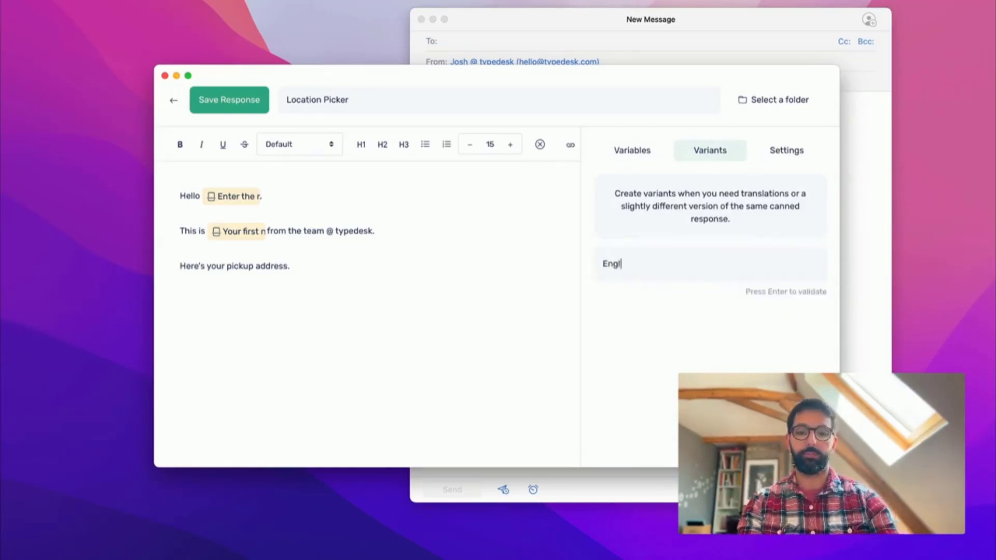
pyautogui.press('Return')
pyautogui.click(652, 306)
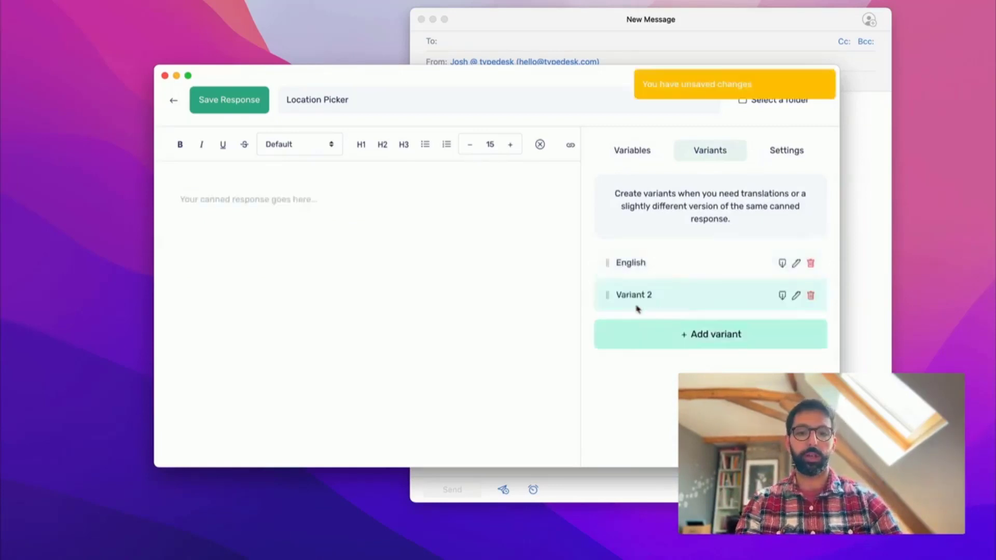
pyautogui.click(796, 295)
pyautogui.press('super+a')
pyautogui.write('Spanish')
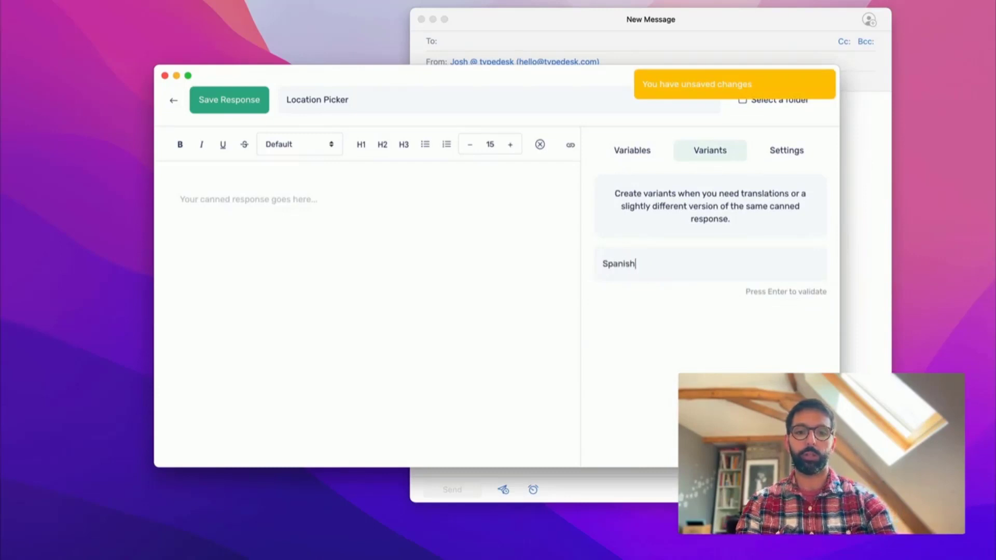
pyautogui.press('Return')
# - Write 'Hola,' and 'Es en espanol.' in the Spanish variant and save the response
pyautogui.click(629, 263)
pyautogui.click(629, 293)
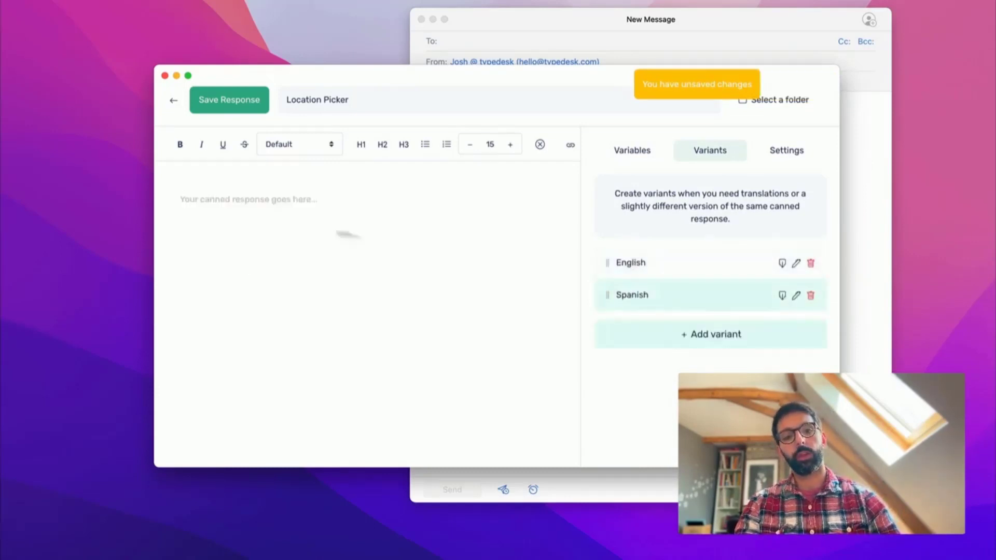
pyautogui.click(638, 270)
pyautogui.click(625, 298)
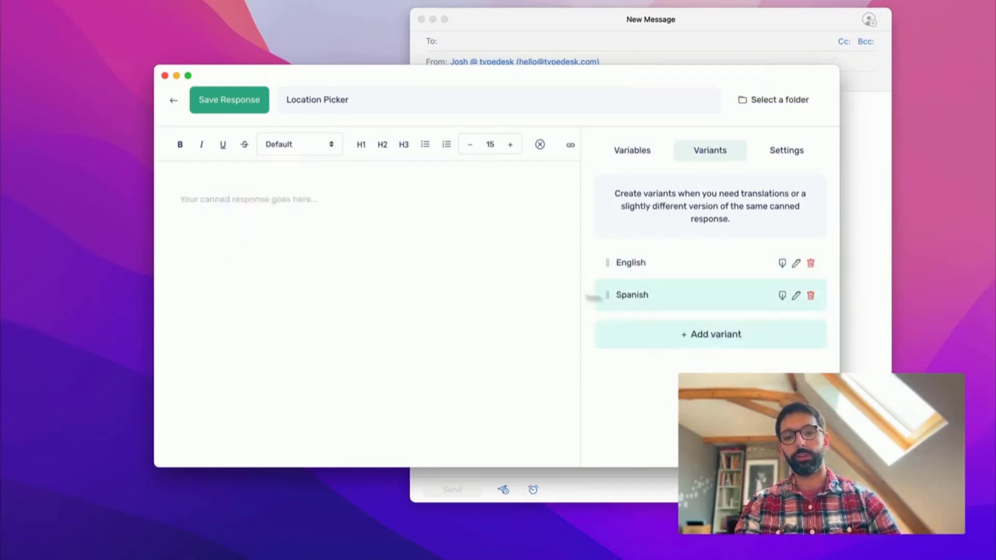
pyautogui.click(356, 246)
pyautogui.write('Hola,')
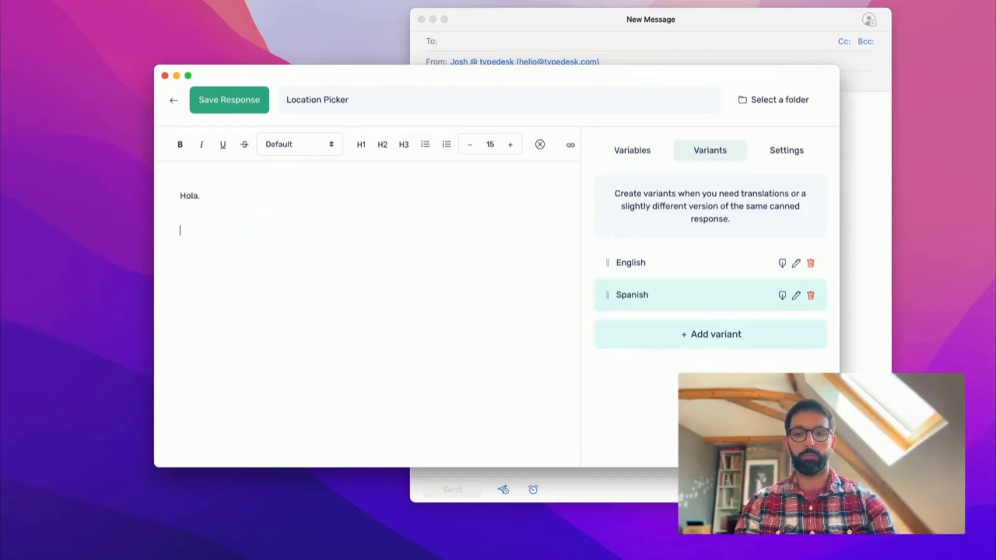
pyautogui.write('Es en españ')
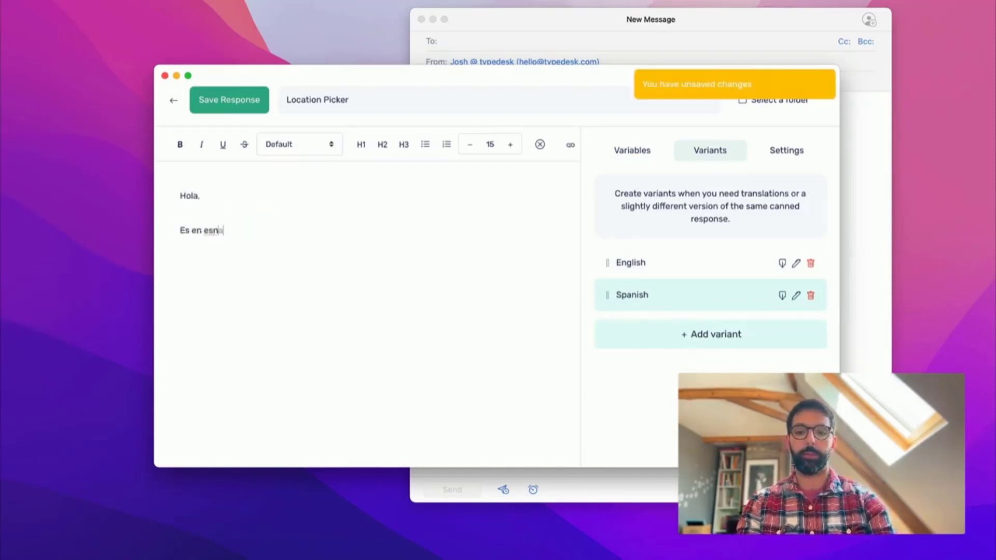
pyautogui.press('BackSpace')
pyautogui.press('BackSpace')
pyautogui.press('BackSpace')
pyautogui.press('BackSpace')
pyautogui.press('BackSpace')
pyautogui.write('s en e')
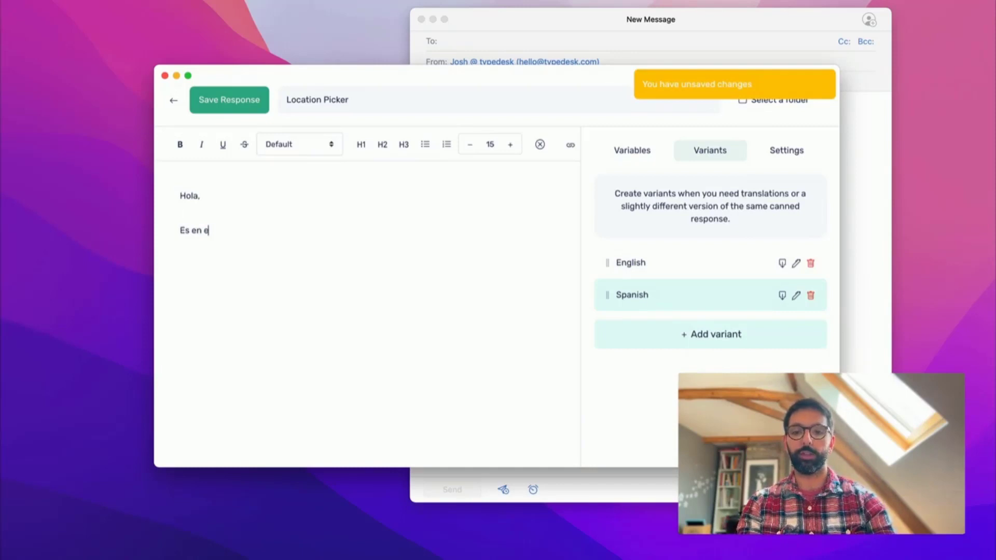
pyautogui.write('span')
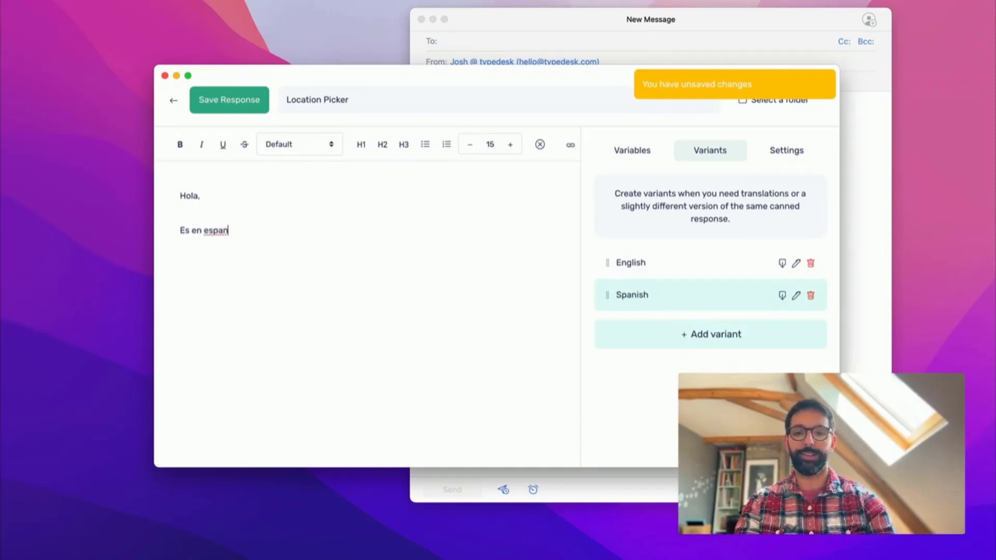
pyautogui.write('ol.')
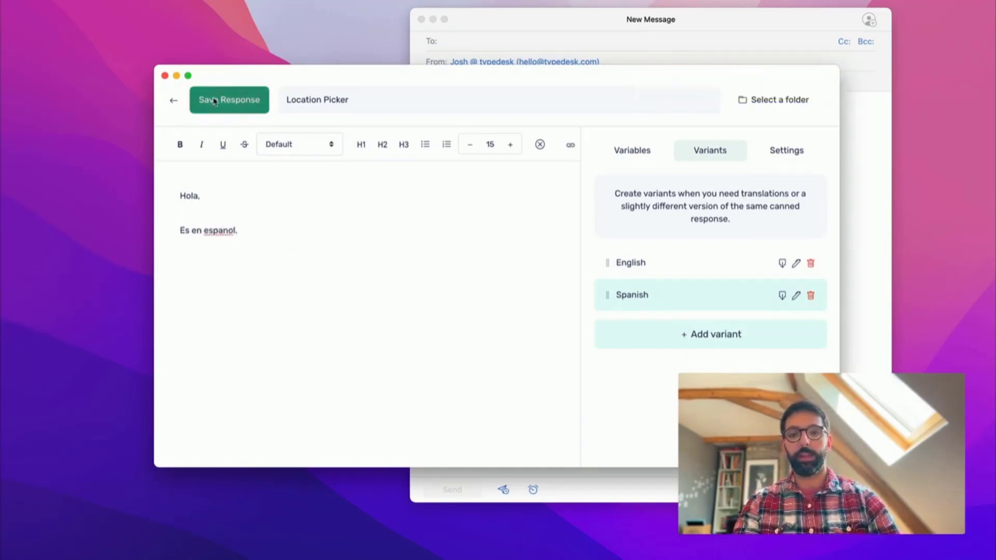
pyautogui.click(215, 101)
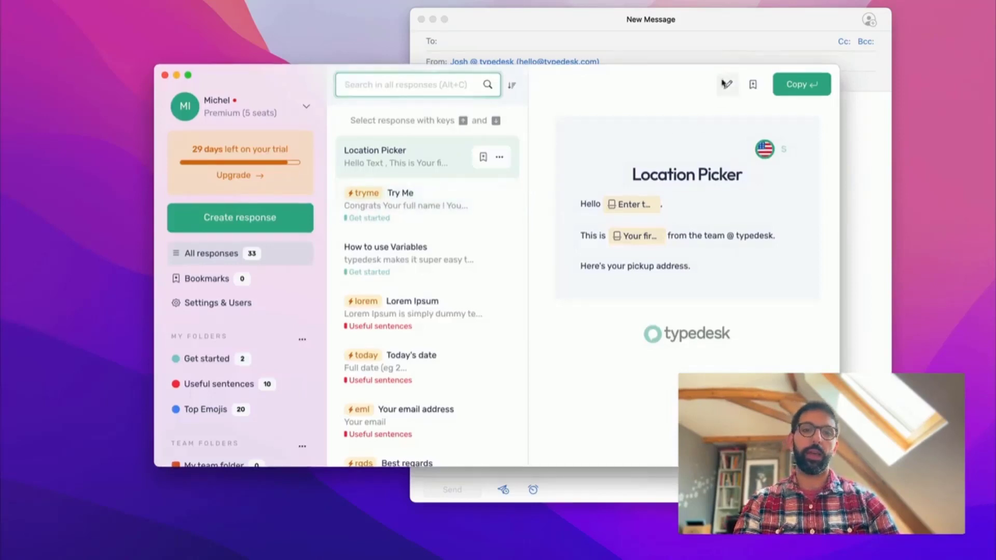
# - Enter locationpick as Location Picker's Quick Response Shortcut in Settings and save the response
pyautogui.click(725, 83)
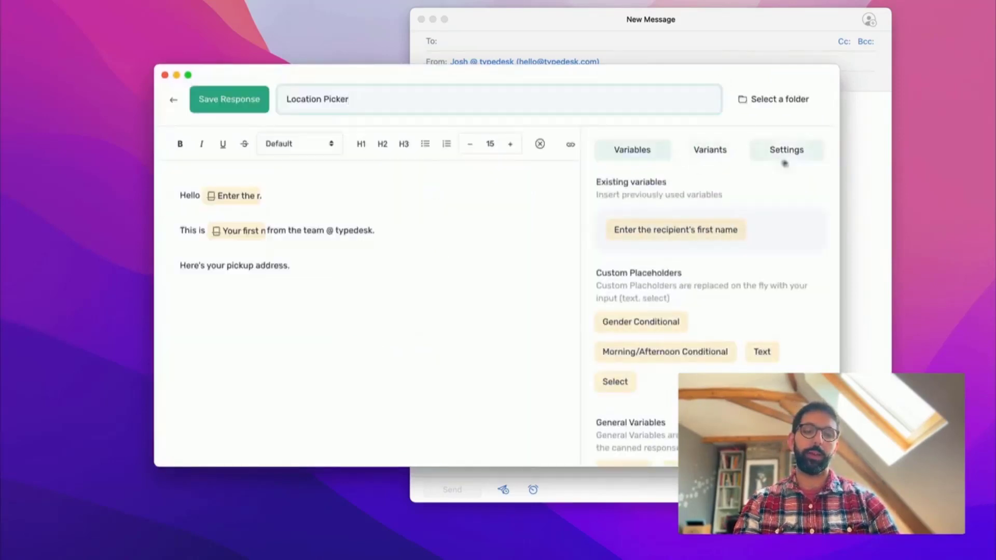
pyautogui.click(787, 159)
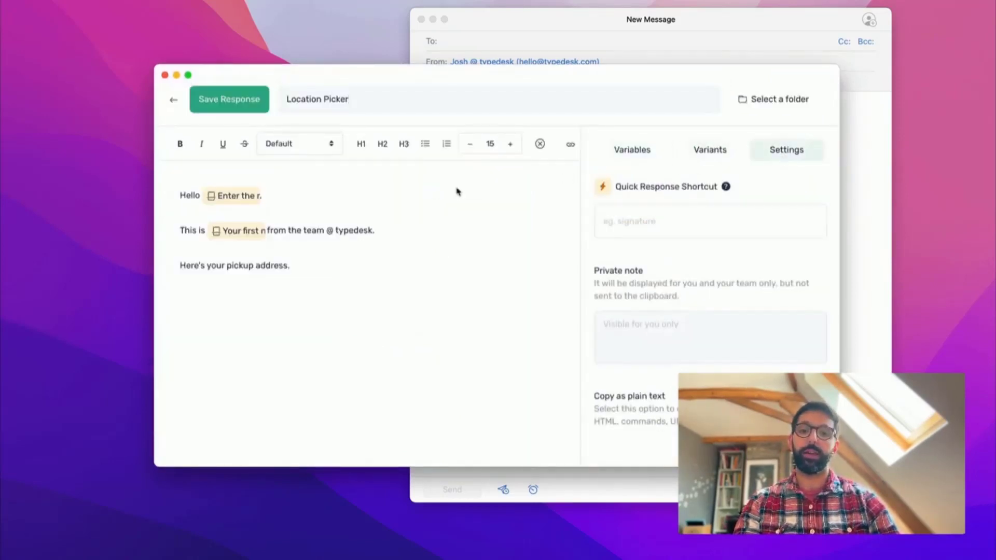
pyautogui.click(689, 220)
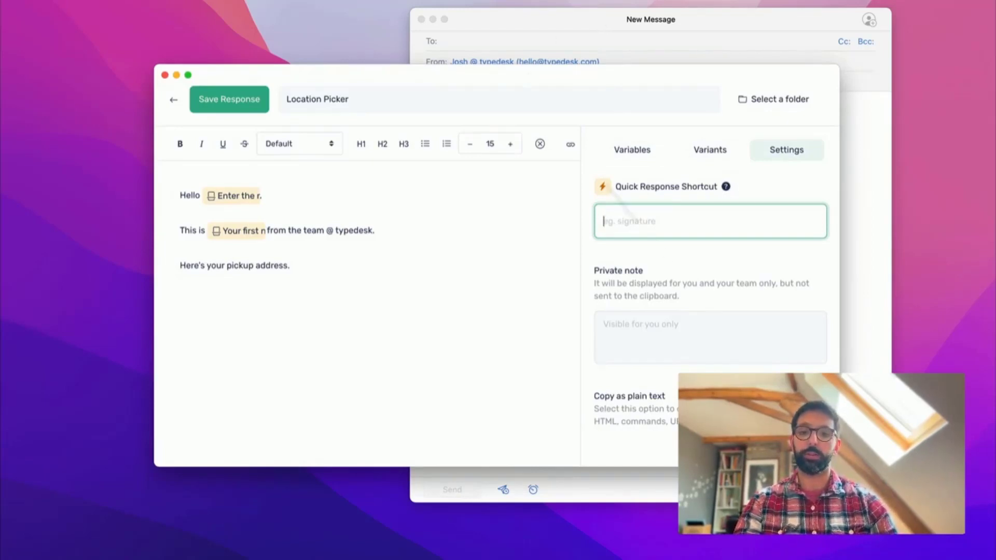
pyautogui.write('location')
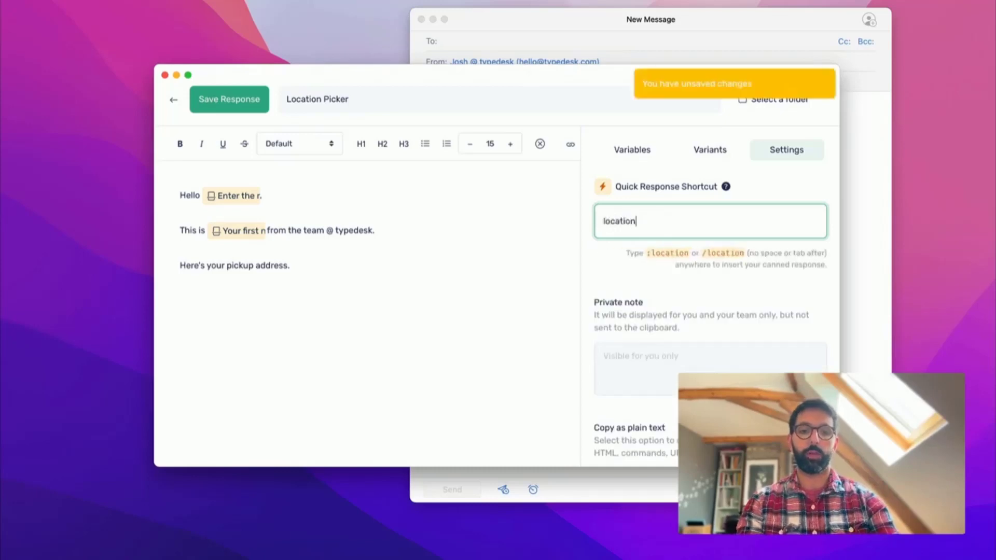
pyautogui.write('pick')
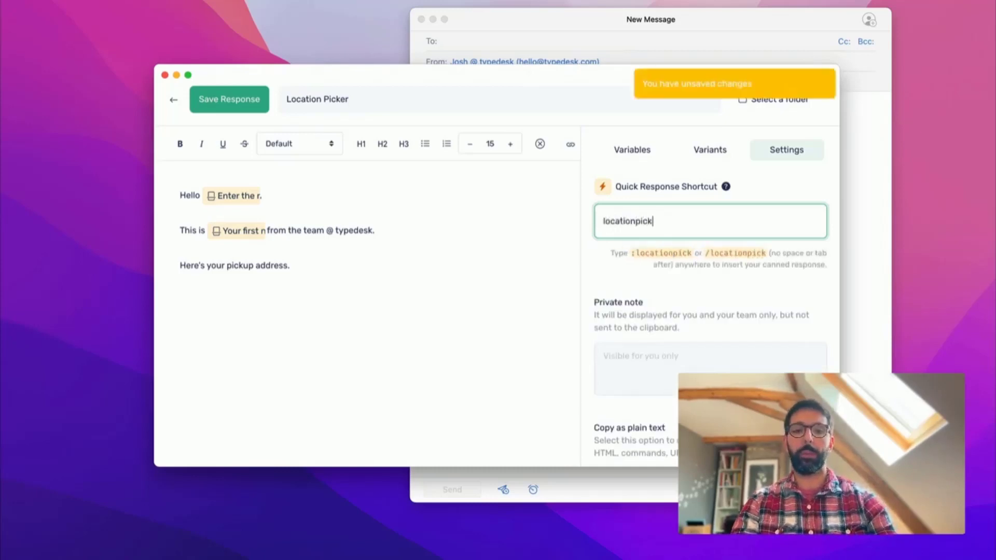
pyautogui.scroll(-1, 685, 334)
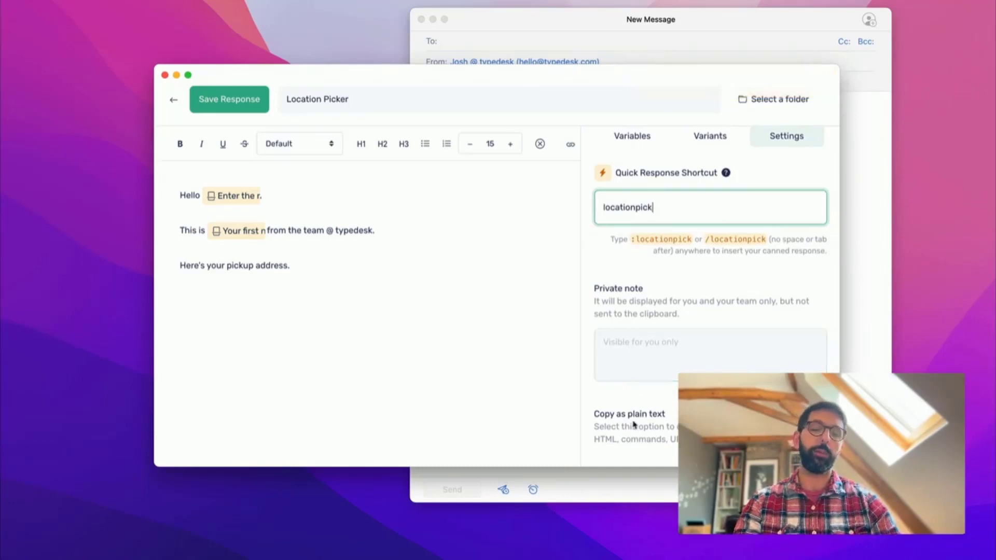
pyautogui.click(224, 99)
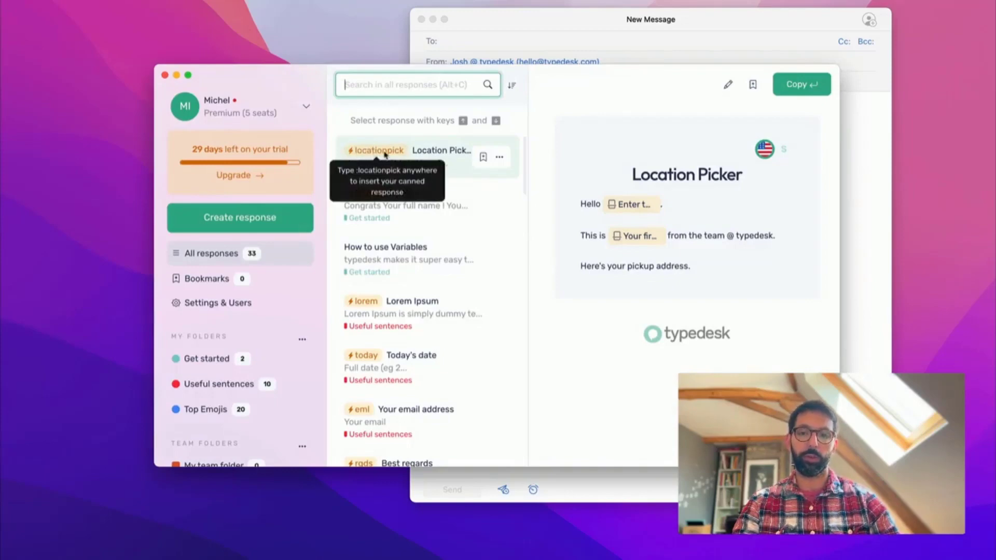
# - Expand /locationpick in the Mail body, choosing the English variant and entering the recipient's first name
pyautogui.click(566, 19)
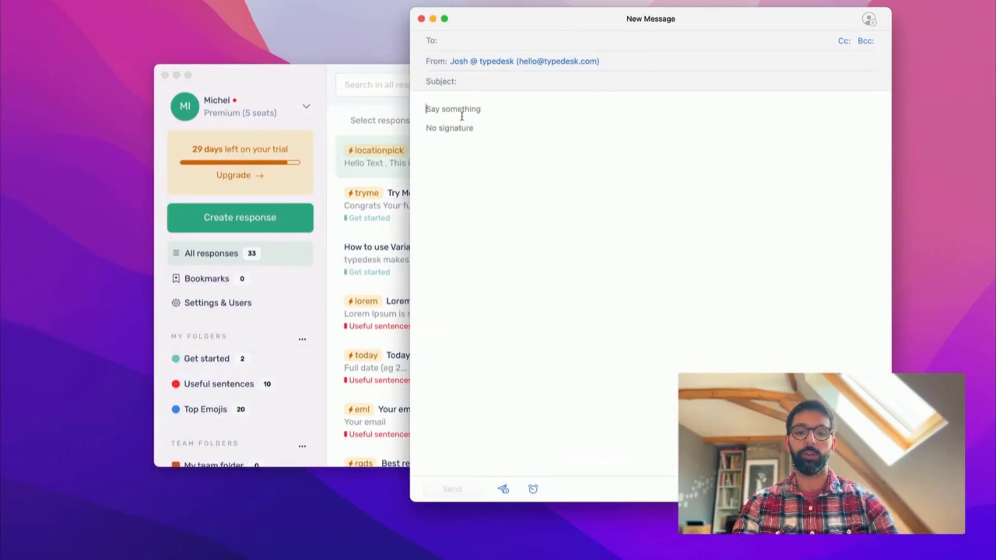
pyautogui.write('/location')
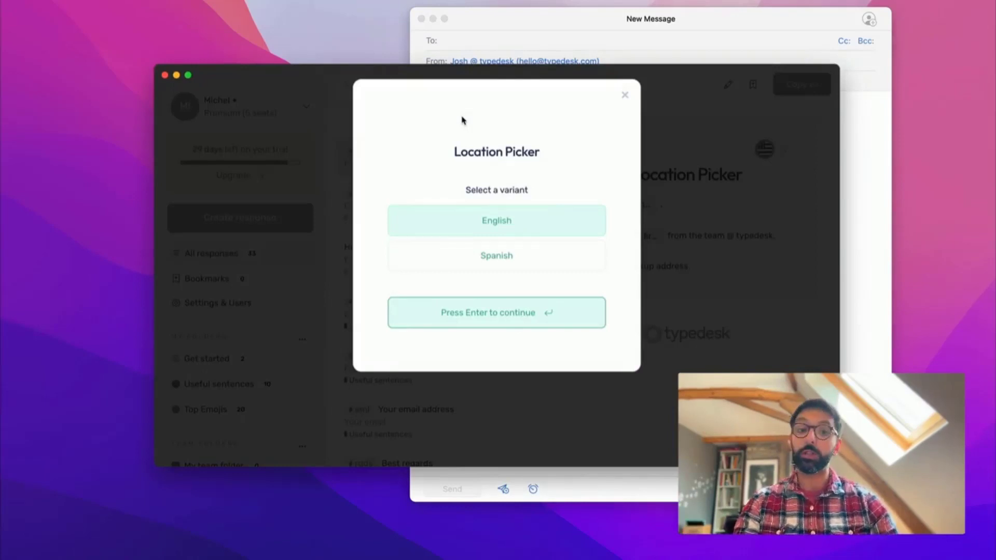
pyautogui.press('Down')
pyautogui.press('Up')
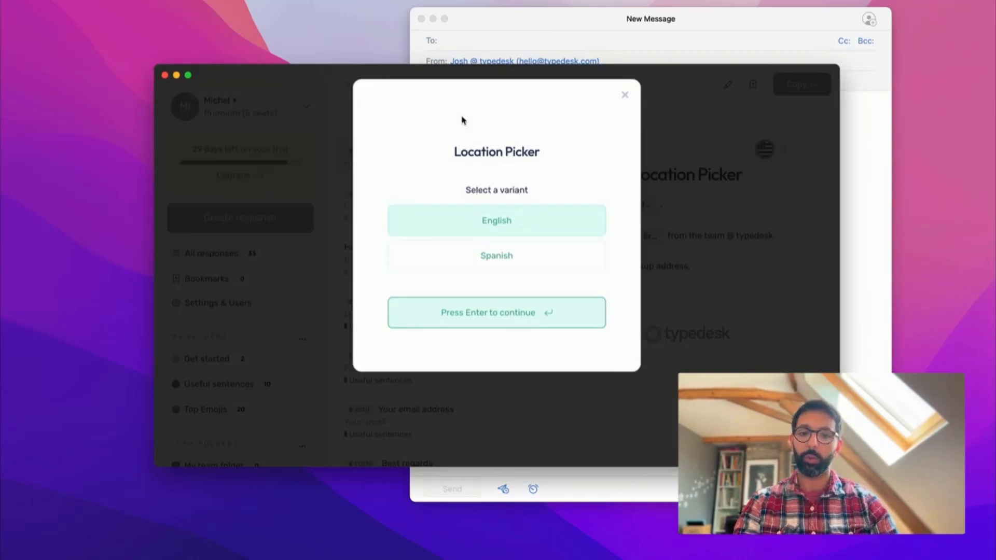
pyautogui.press('Down')
pyautogui.press('Up')
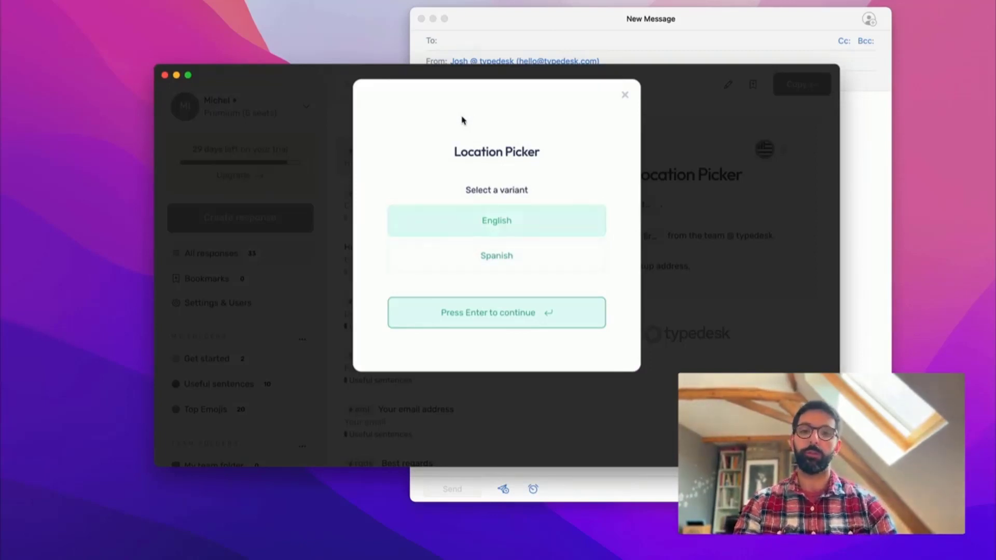
pyautogui.press('Return')
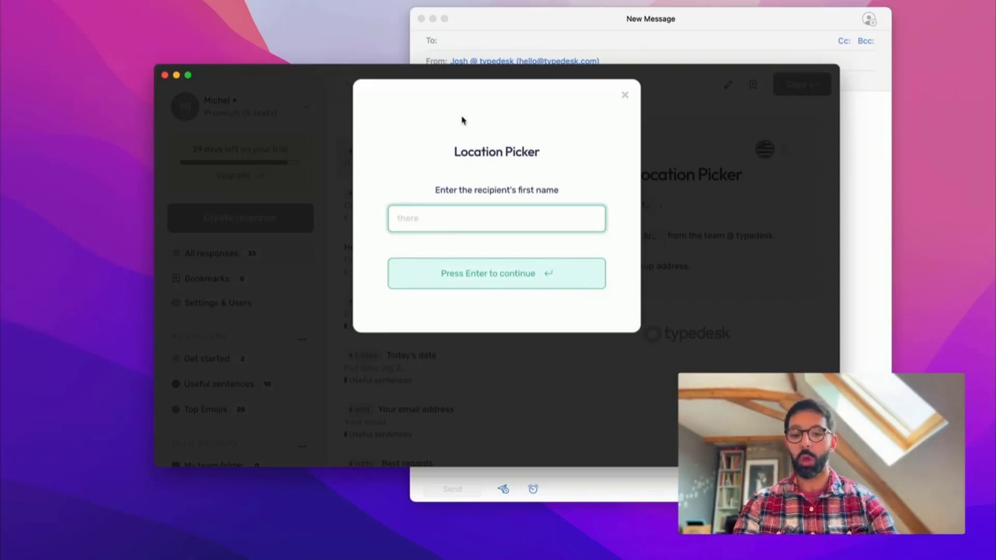
pyautogui.write('Bob')
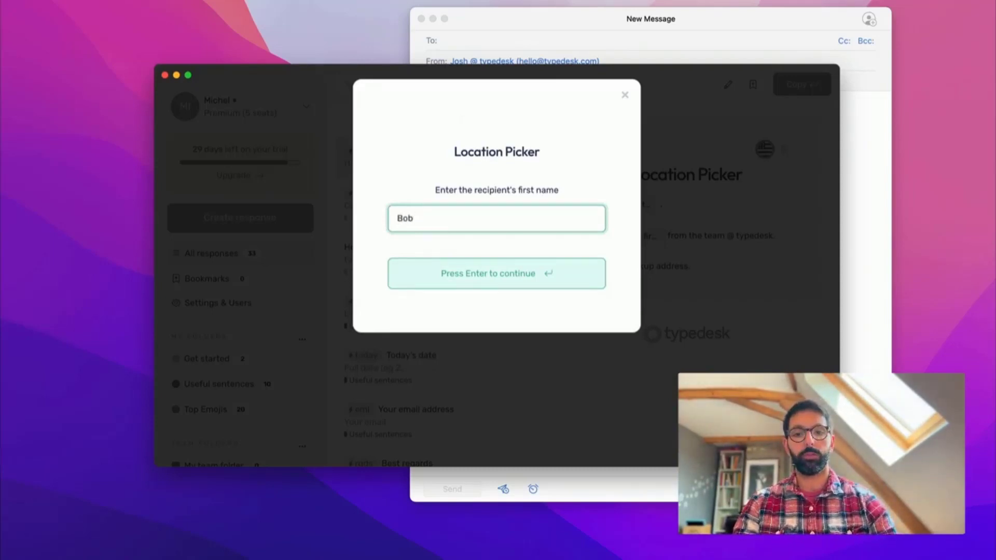
pyautogui.press('Return')
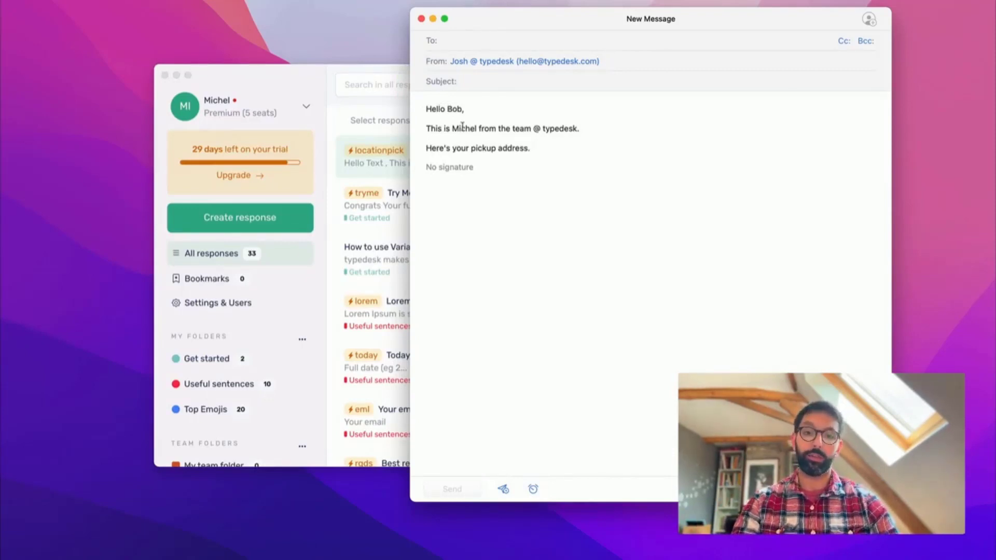
# - Add a blank line below the pickup-address line of the expanded text
pyautogui.doubleClick(462, 128)
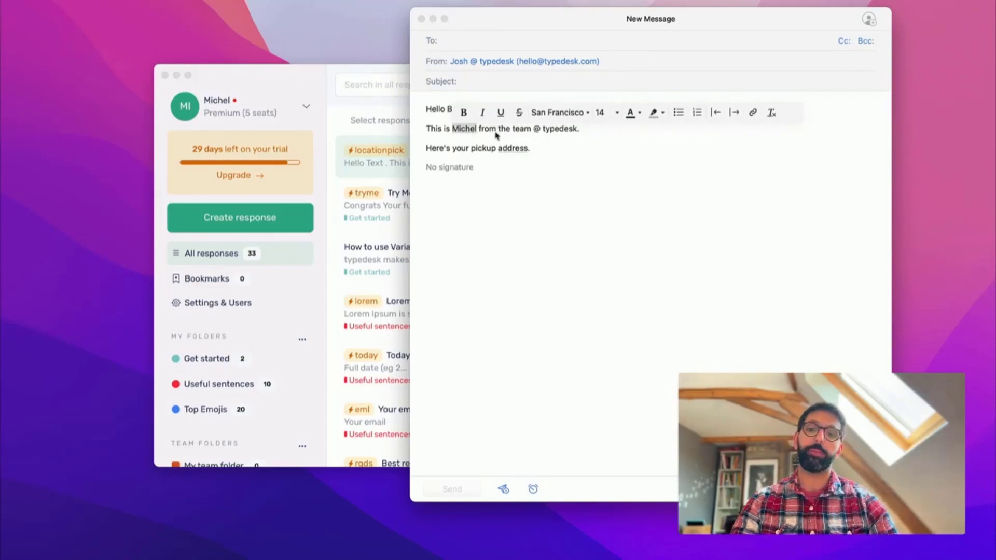
pyautogui.doubleClick(474, 149)
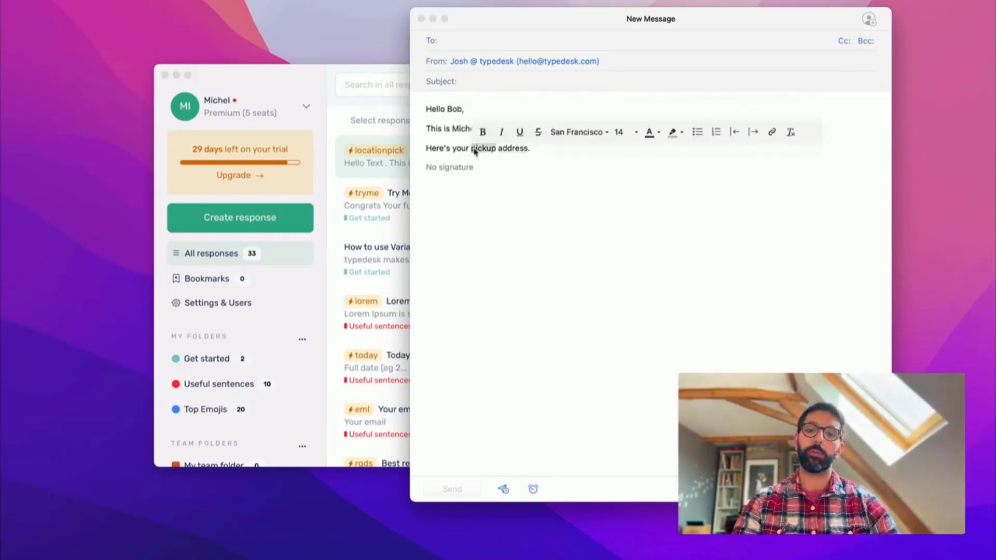
pyautogui.click(519, 149)
pyautogui.press('Return')
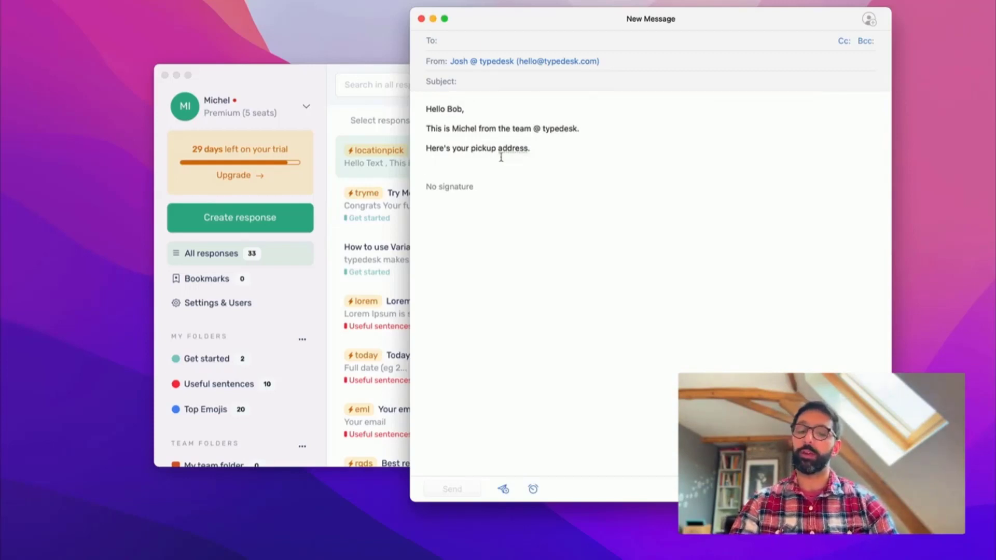
pyautogui.click(296, 73)
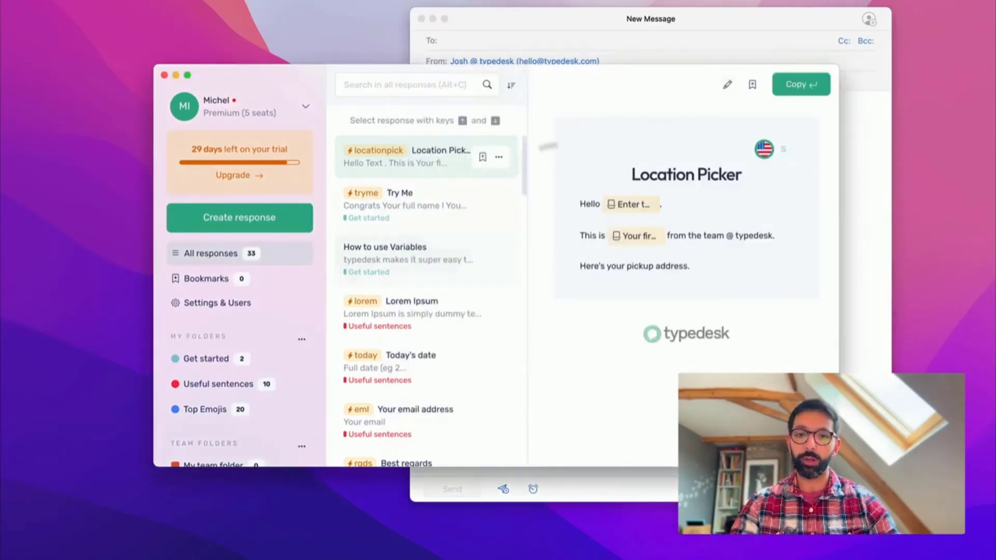
# - In the Location Picker editor, replace the address line's period with a colon and start a new line
pyautogui.click(728, 87)
pyautogui.click(308, 270)
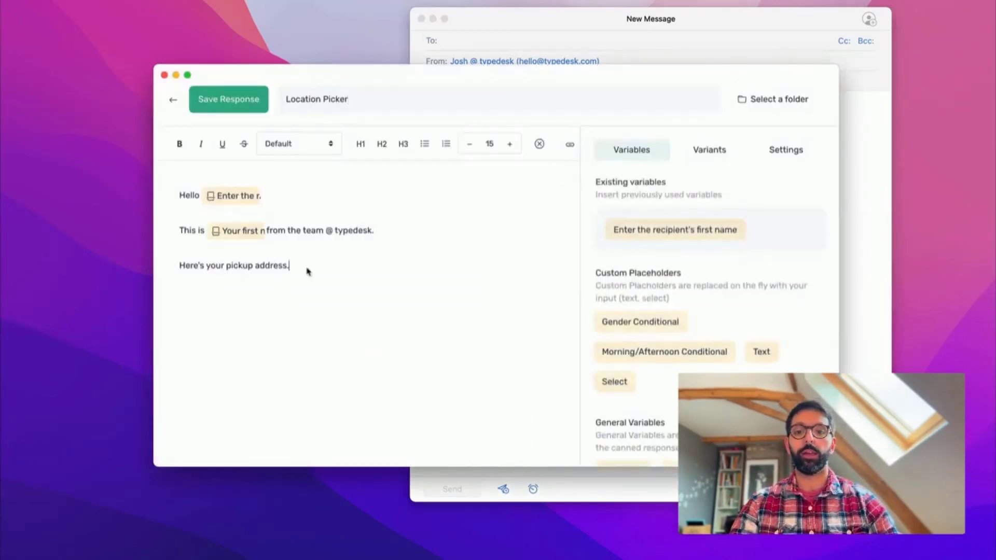
pyautogui.press('BackSpace')
pyautogui.write(':')
pyautogui.press('Return')
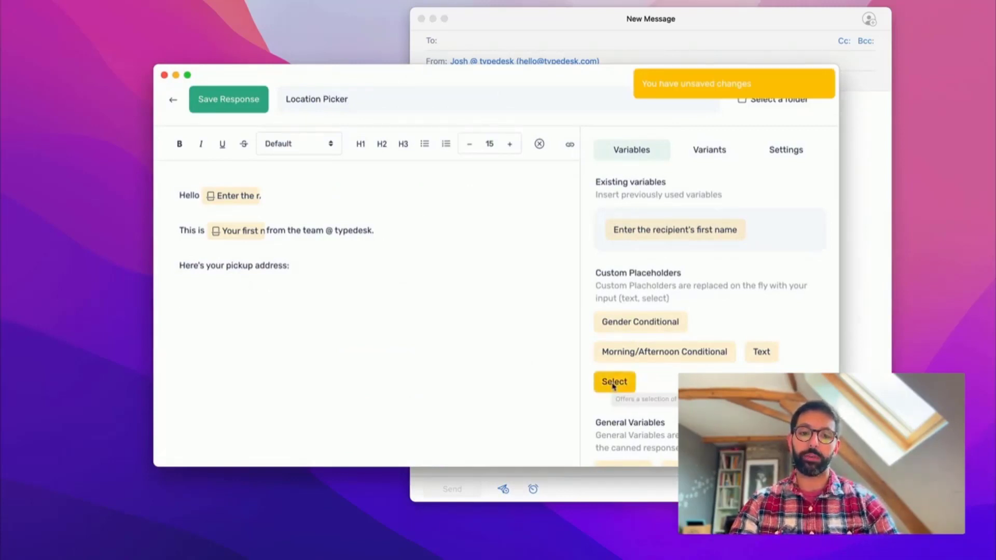
# - Create a 'Select location' choice with the options New York and San Francisco
pyautogui.click(613, 384)
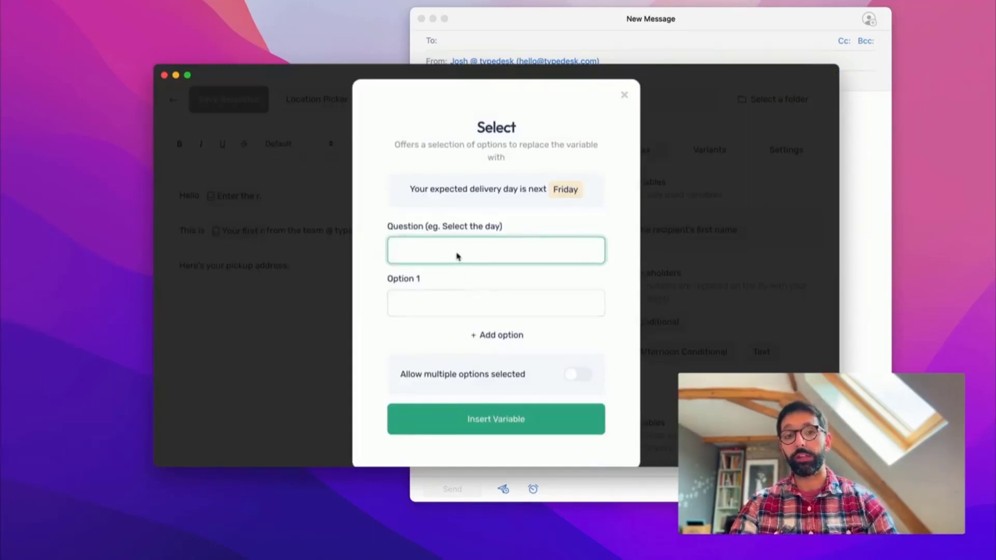
pyautogui.write('Select location')
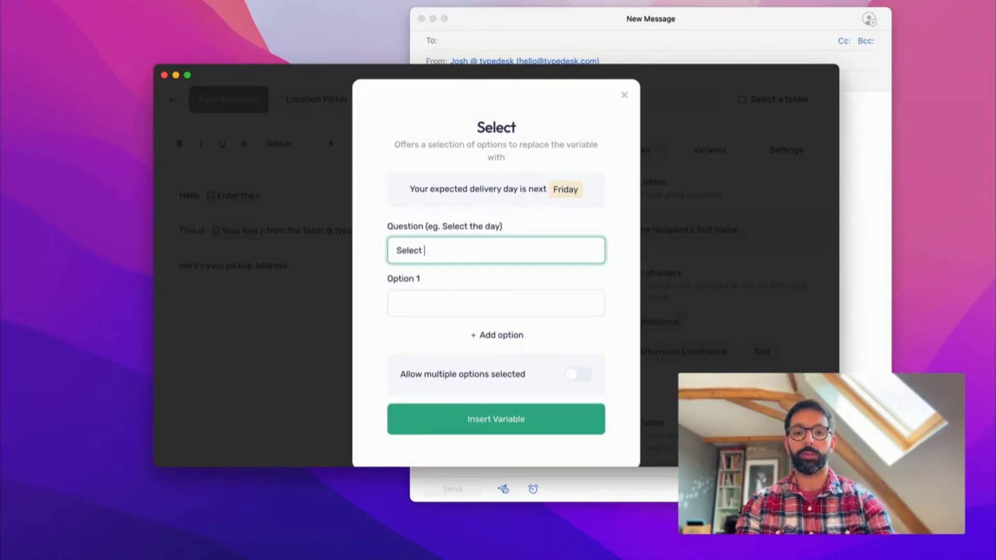
pyautogui.click(469, 298)
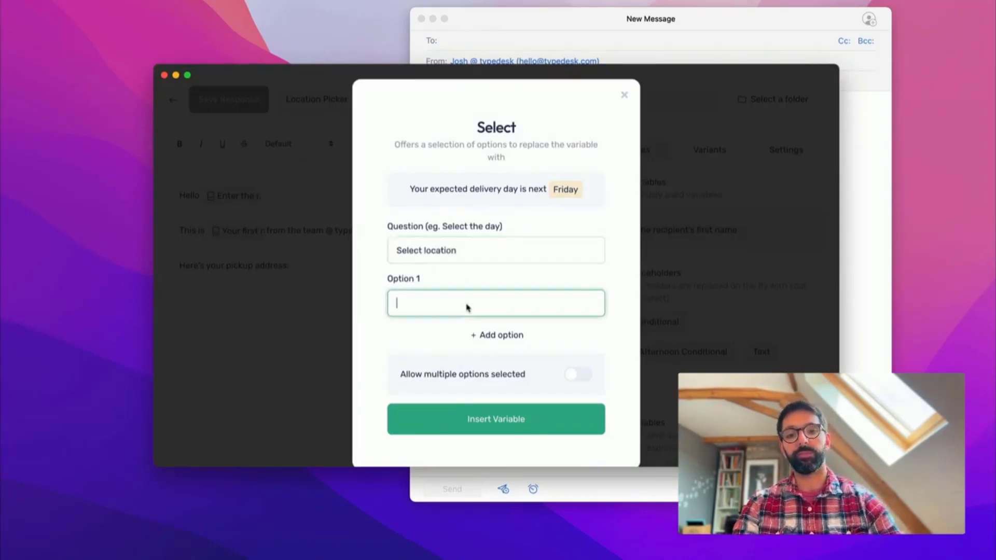
pyautogui.write('Ne')
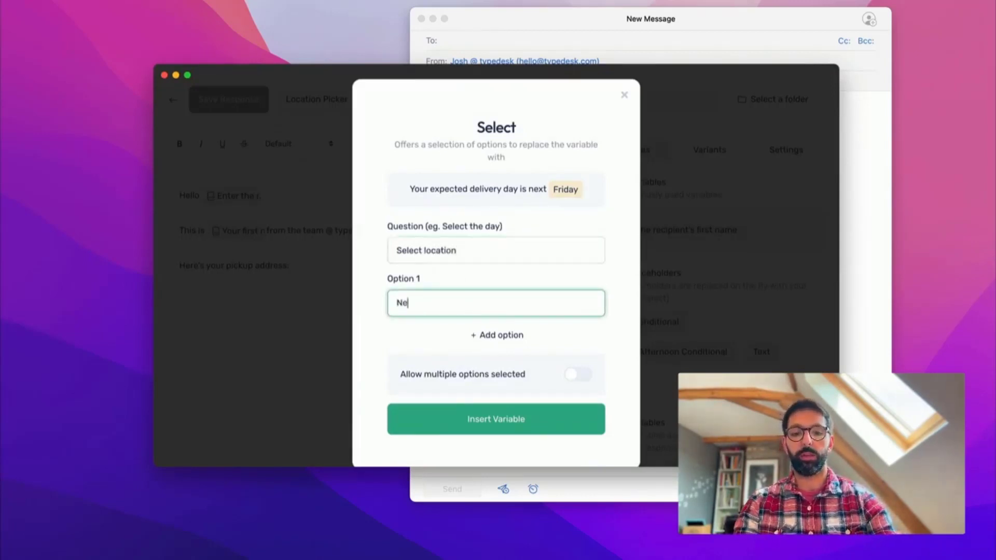
pyautogui.write('w York')
pyautogui.click(472, 334)
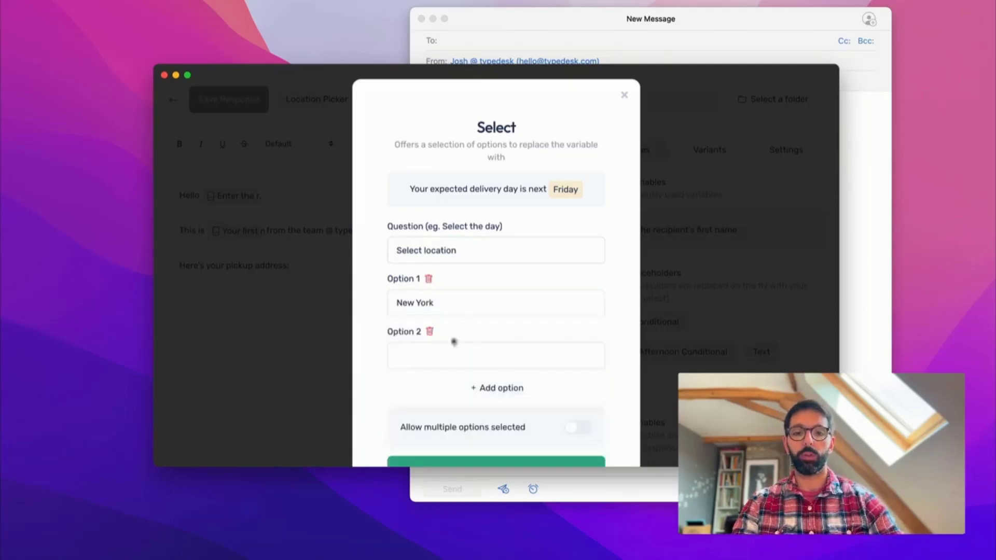
pyautogui.click(435, 356)
pyautogui.write('San Fran')
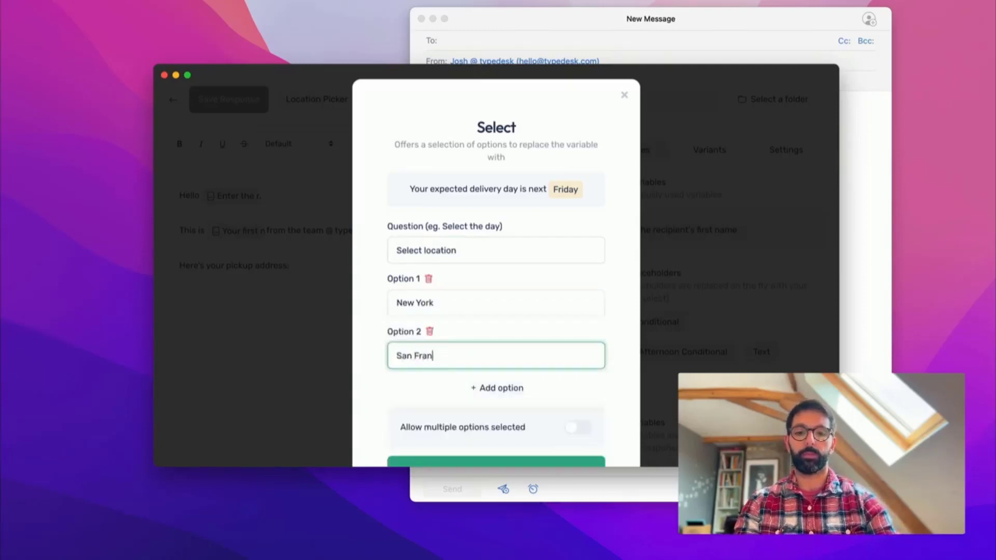
pyautogui.write('sisco')
pyautogui.hotkey('alt', 'Left')
pyautogui.hotkey('alt', 'shift', 'Right')
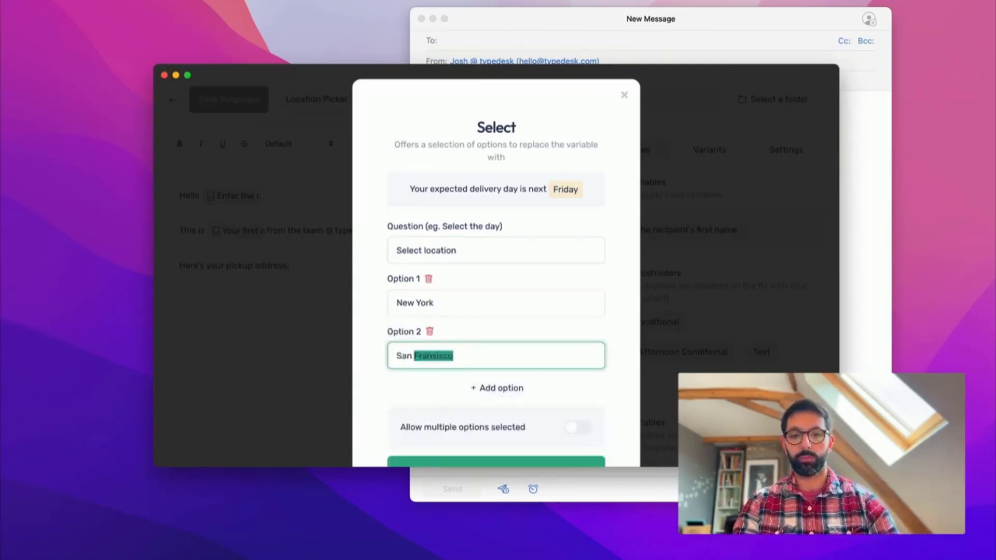
pyautogui.write('Fran')
# - Insert the location variable into the response and save it
pyautogui.scroll(-3, 462, 358)
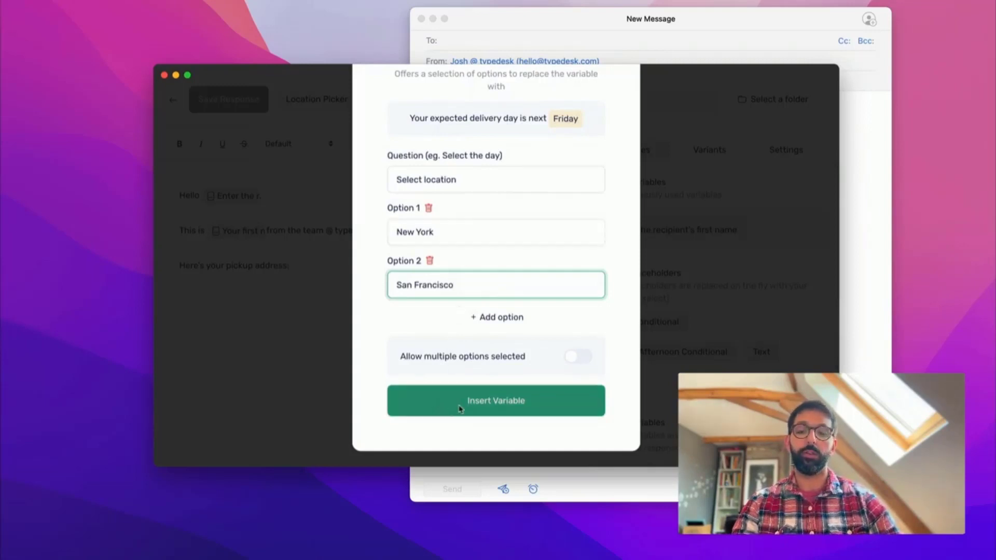
pyautogui.click(476, 402)
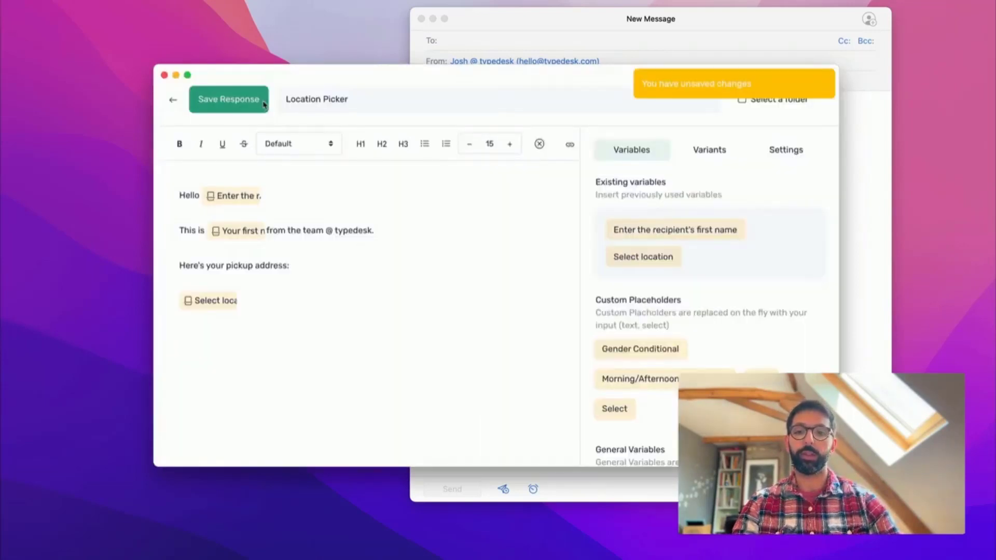
pyautogui.click(228, 99)
pyautogui.click(525, 26)
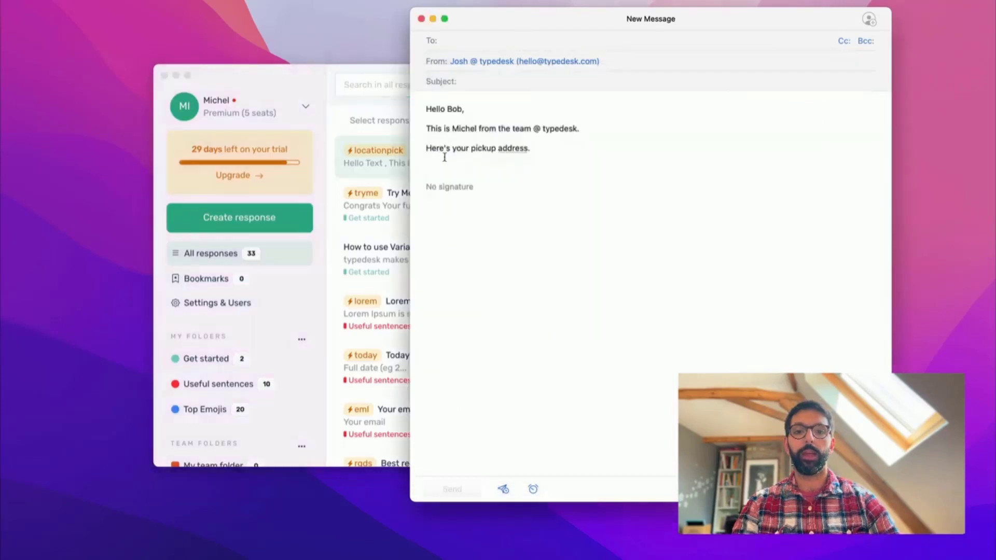
# - Clear the email body and expand /locationpick in English with the recipient's first name
pyautogui.press('super+a')
pyautogui.press('BackSpace')
pyautogui.write('/locationpick')
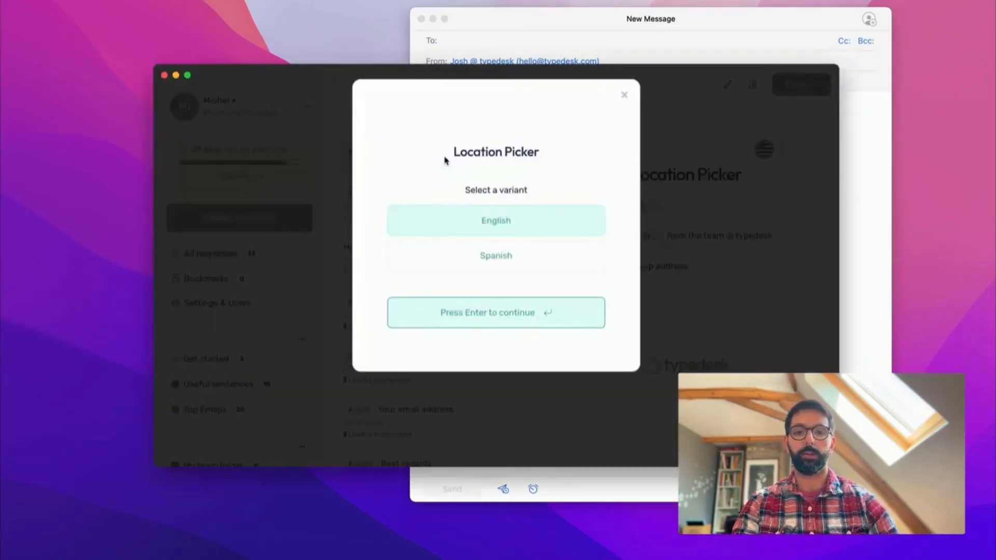
pyautogui.press('Return')
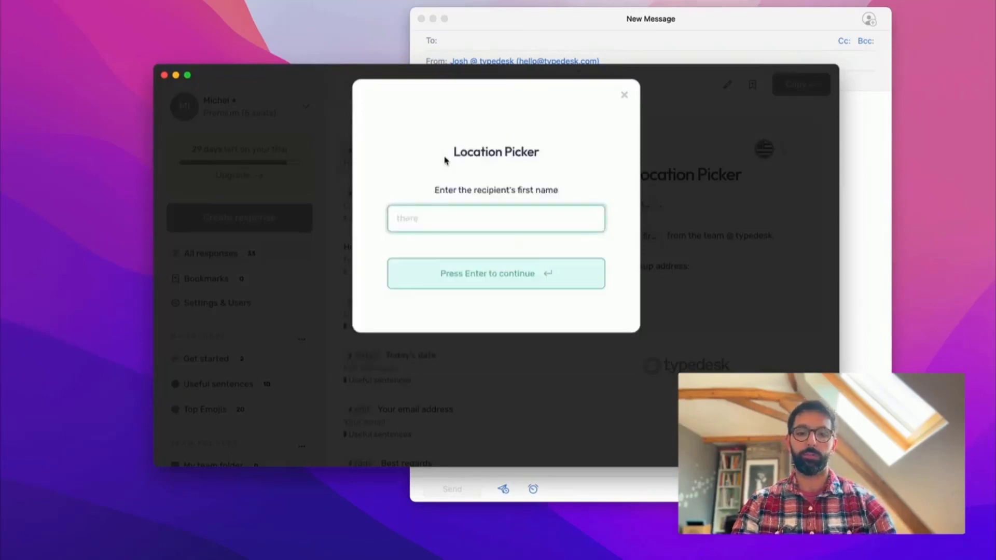
pyautogui.write('Mike')
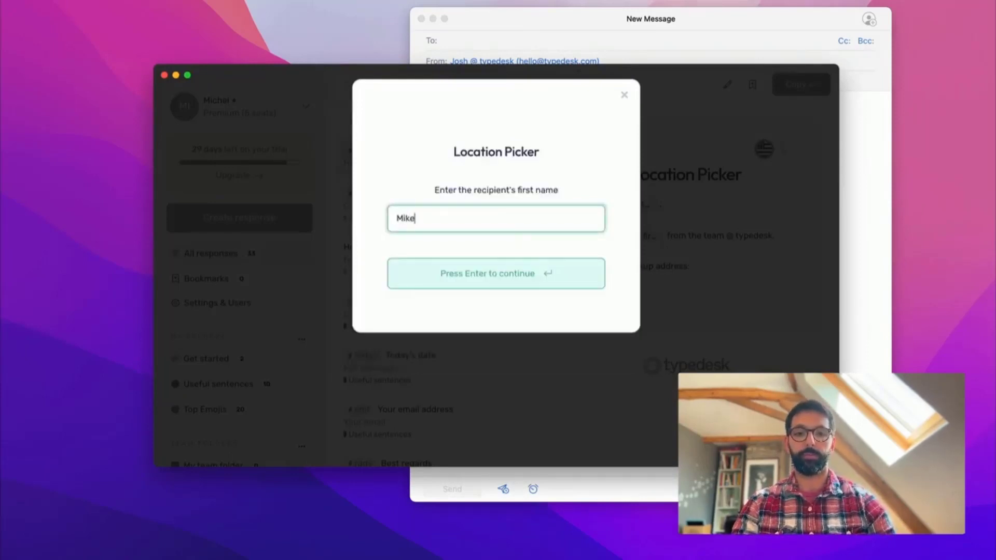
pyautogui.click(469, 281)
# - Choose San Francisco as the pickup location to finish the expansion
pyautogui.press('Down')
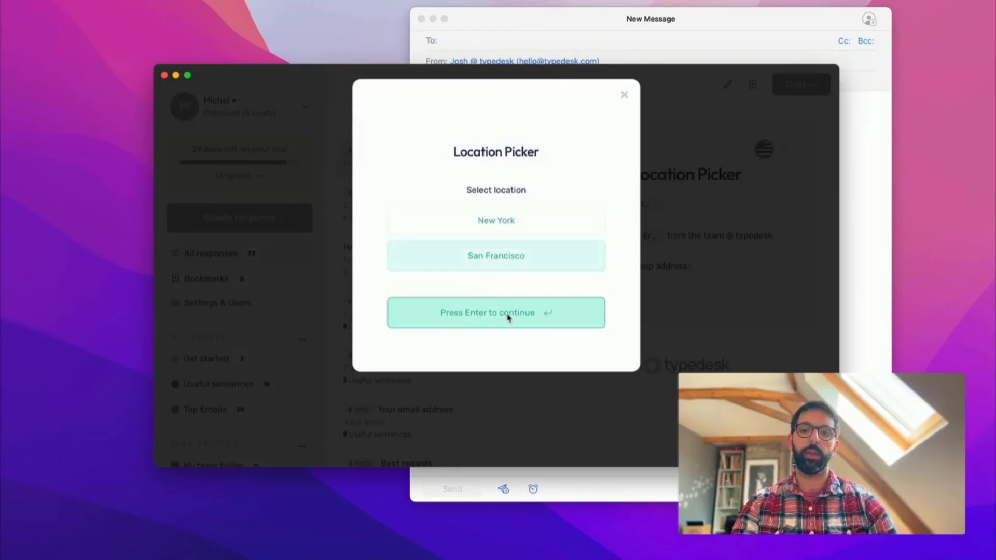
pyautogui.press('Up')
pyautogui.press('Down')
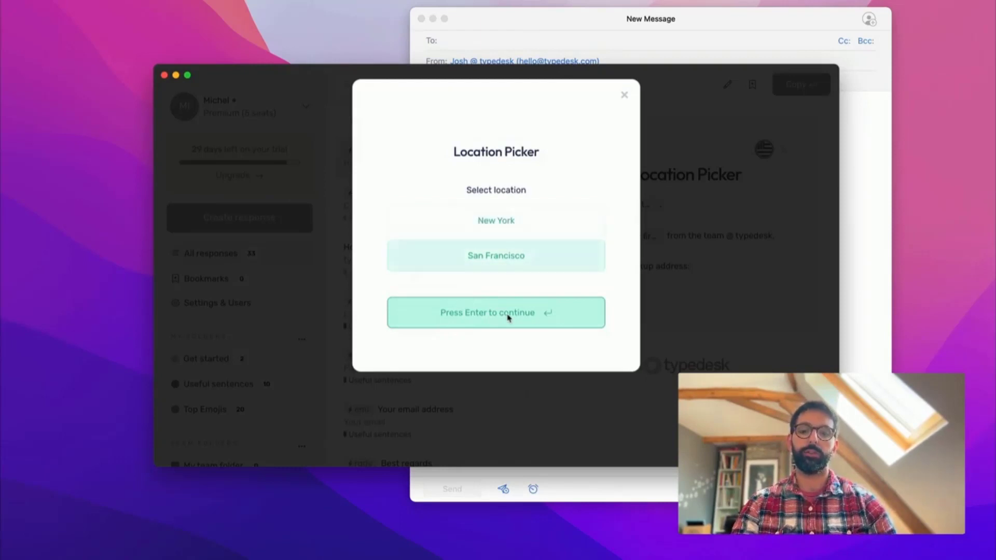
pyautogui.press('Up')
pyautogui.press('Down')
pyautogui.press('Return')
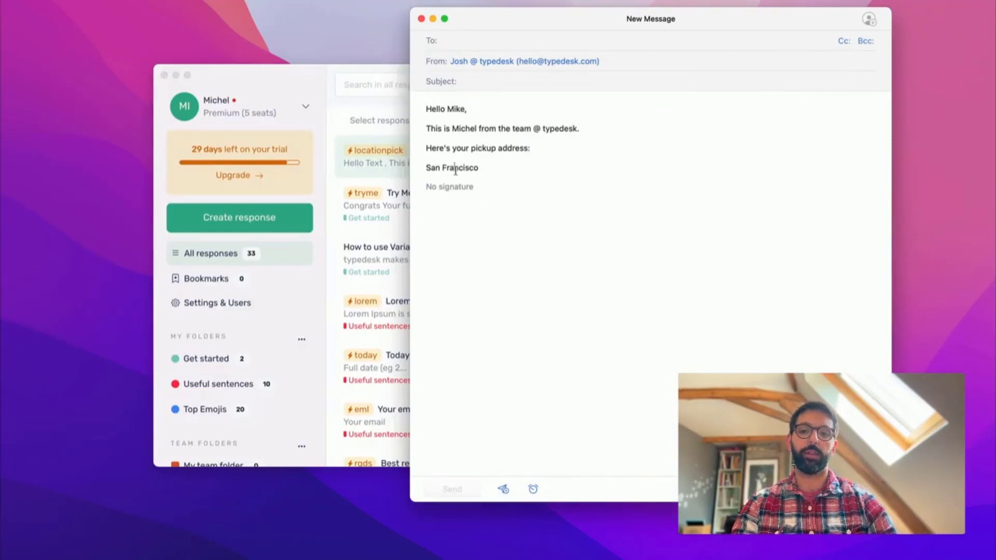
pyautogui.doubleClick(455, 170)
pyautogui.click(490, 171)
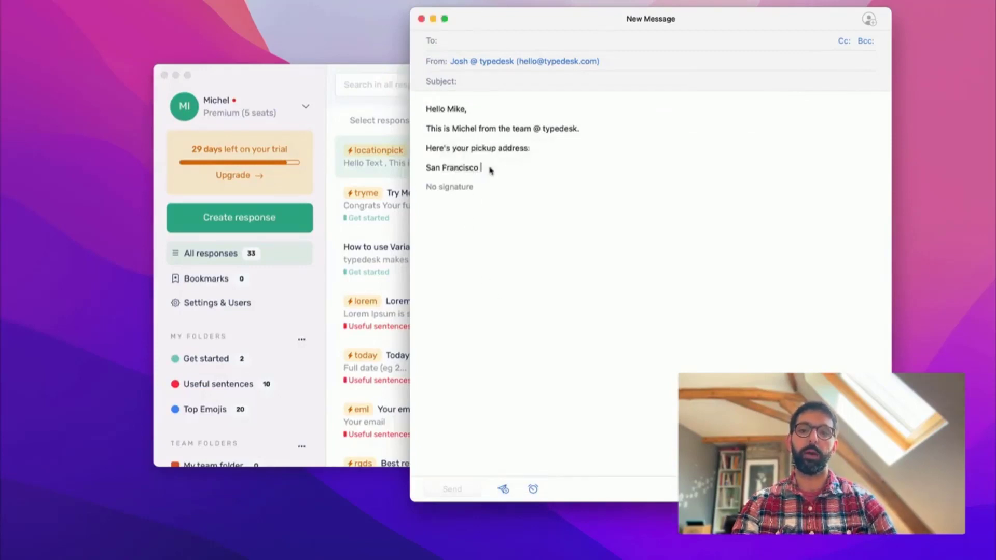
pyautogui.click(273, 79)
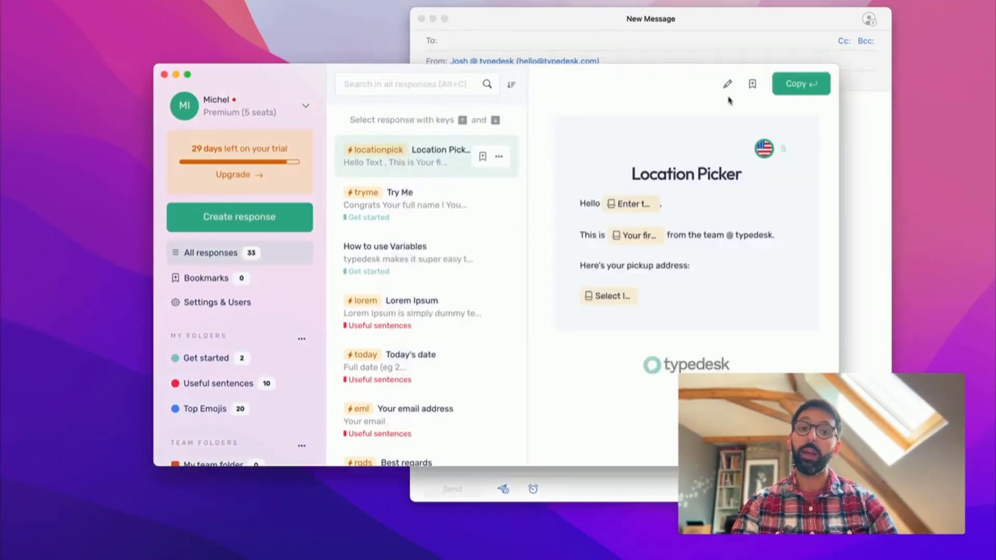
# - Edit Location Picker, add a line below the Select location chip, and begin a Random Value variable
pyautogui.click(726, 85)
pyautogui.scroll(-5, 696, 229)
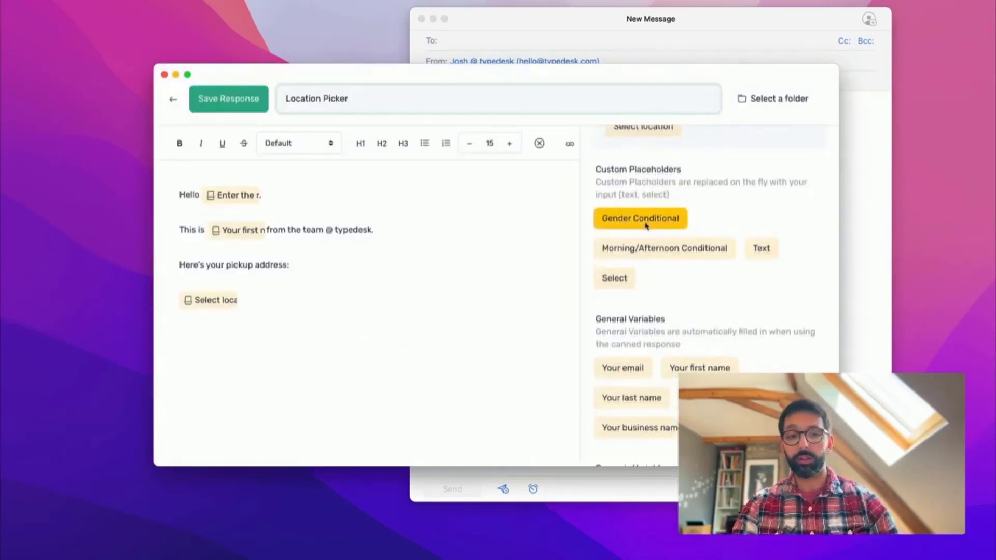
pyautogui.moveTo(646, 226)
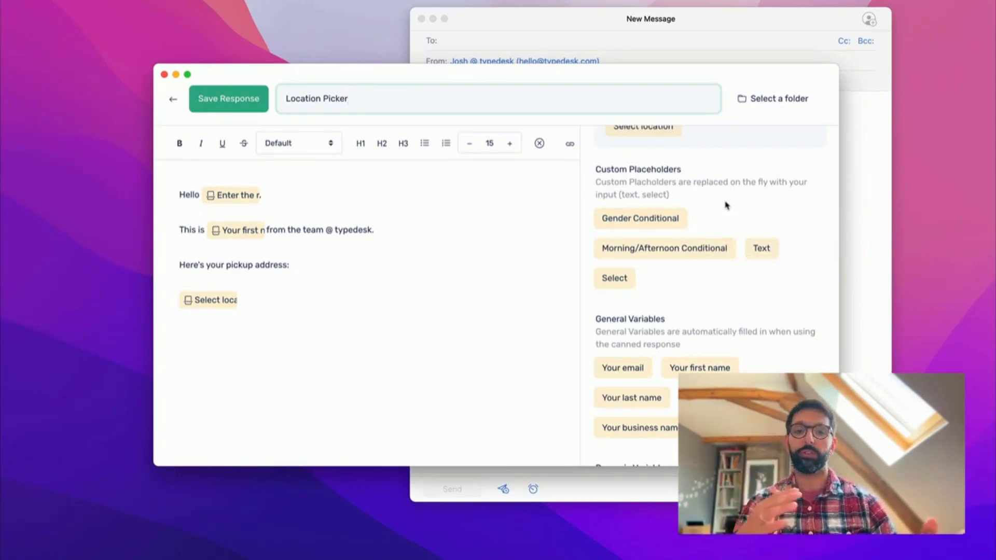
pyautogui.scroll(-4, 724, 237)
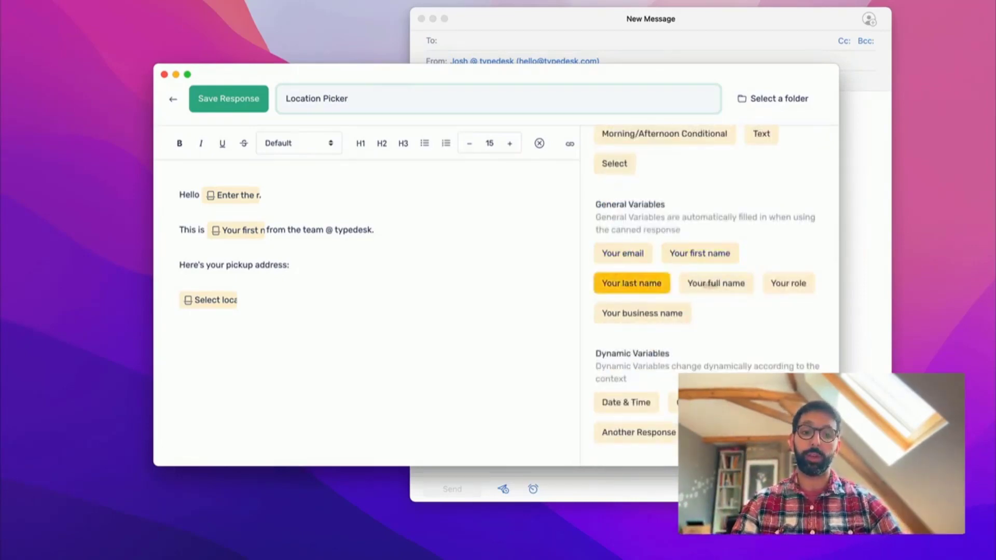
pyautogui.scroll(-1, 778, 270)
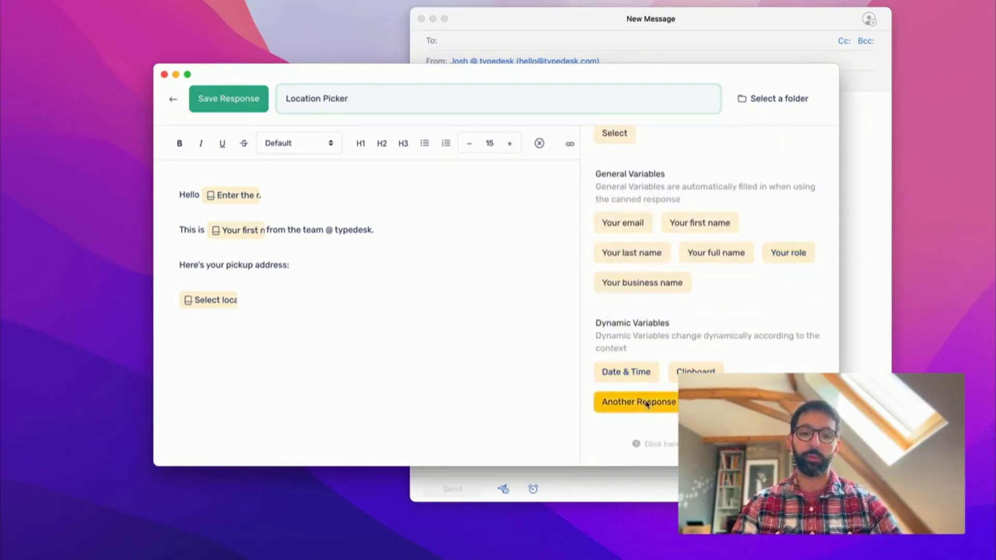
pyautogui.click(302, 273)
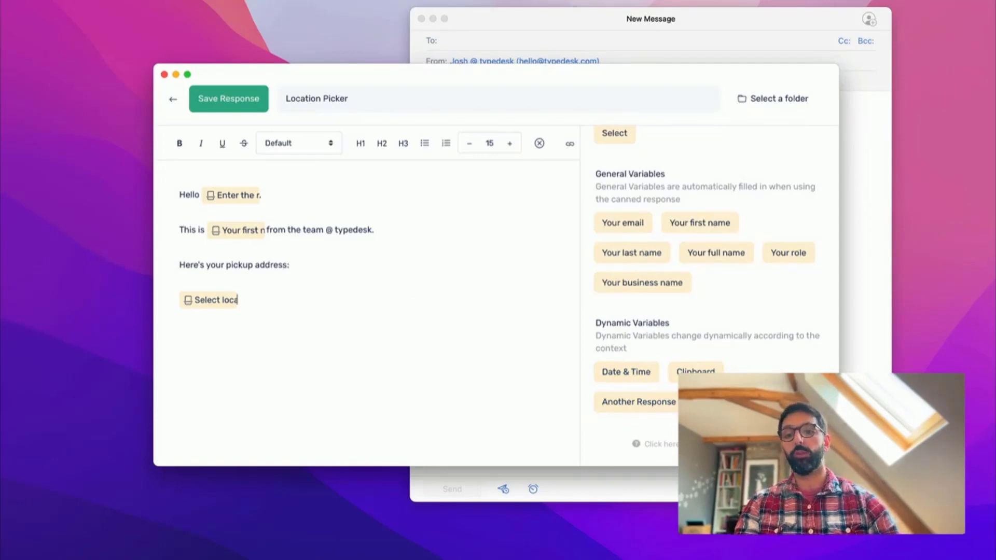
pyautogui.press('Return')
pyautogui.click(715, 402)
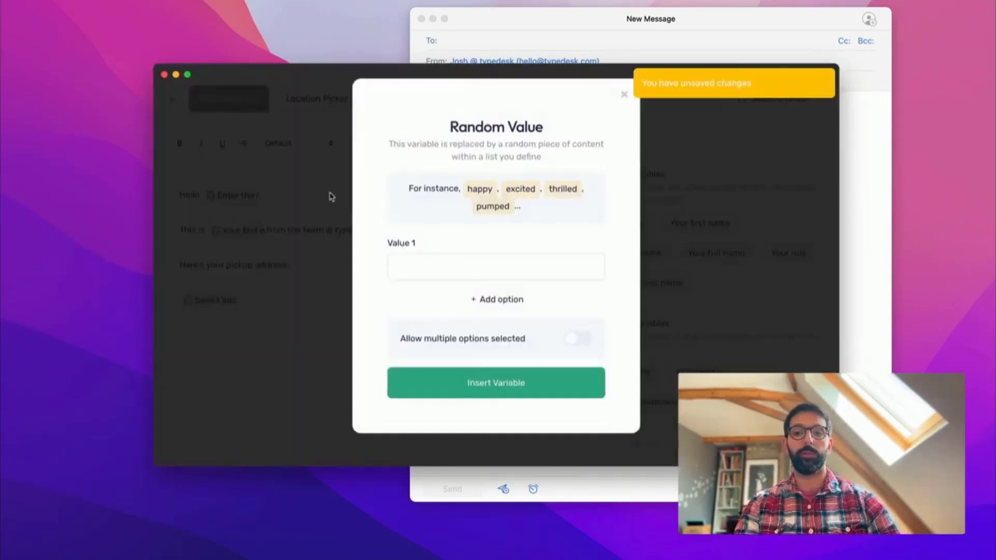
# - Enter 'Thanks a lot!' and 'We appreciate doing business with you.' as the first two random values
pyautogui.click(436, 273)
pyautogui.write('Thanks ')
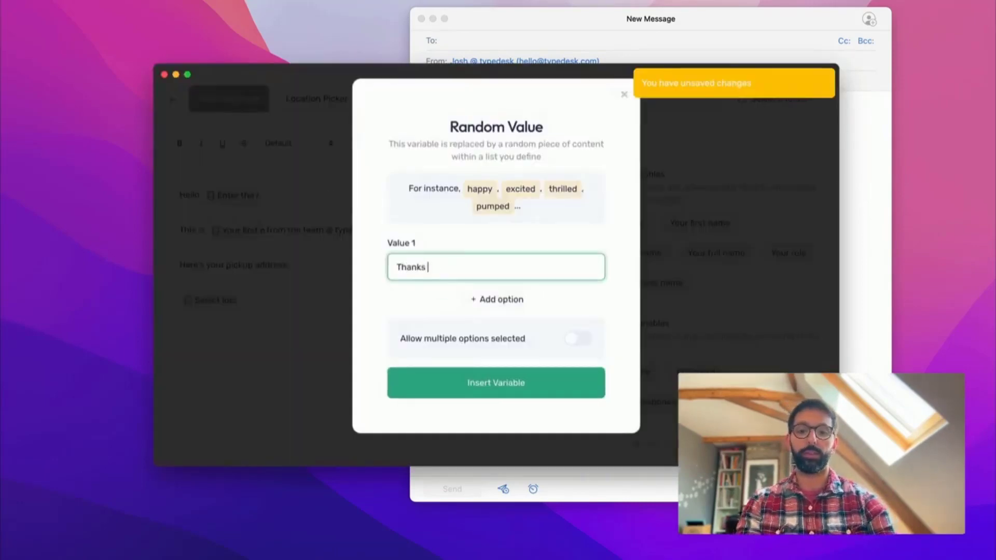
pyautogui.write('a lot!')
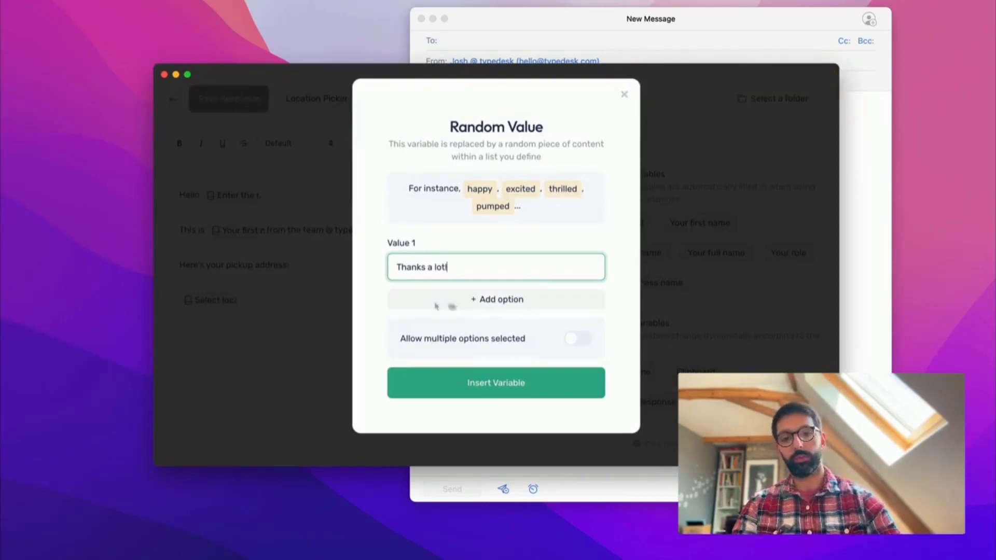
pyautogui.click(490, 302)
pyautogui.write('We a')
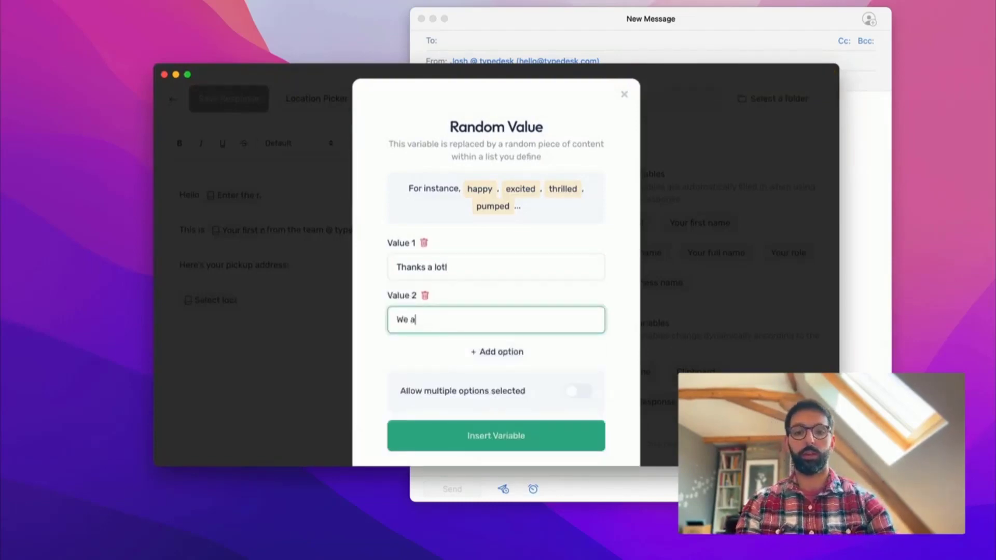
pyautogui.write('ppreciate doing bu')
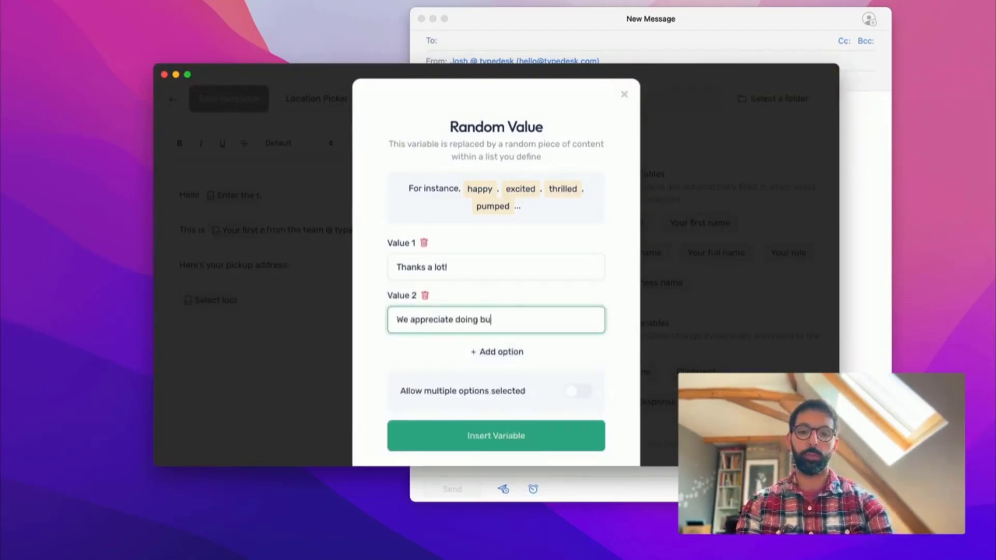
pyautogui.write('siness witb you')
pyautogui.press('BackSpace')
pyautogui.press('BackSpace')
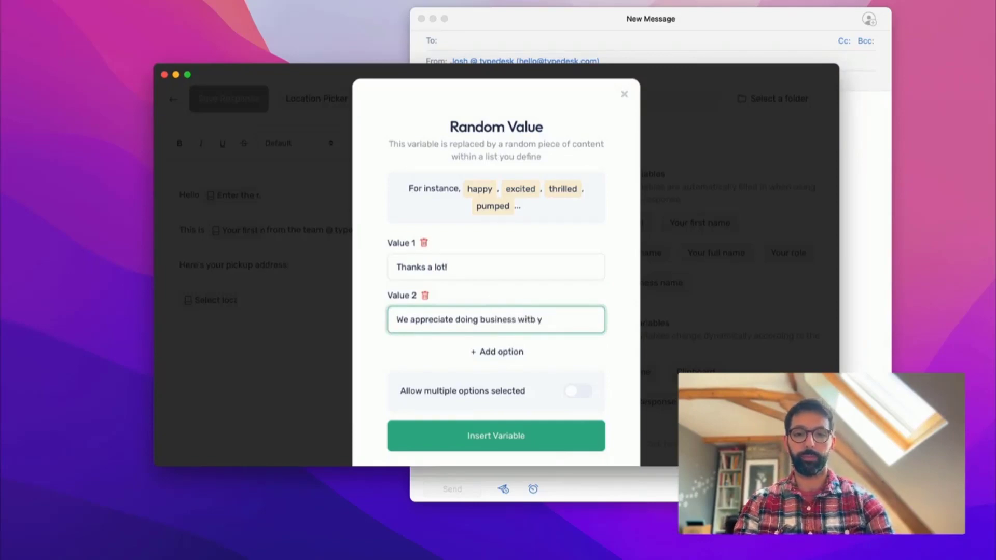
pyautogui.write('h you.')
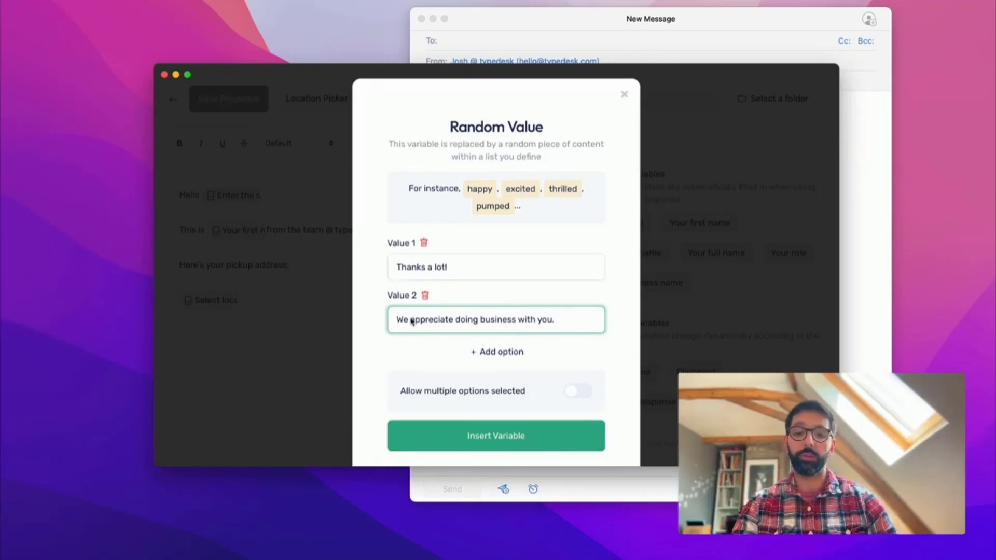
# - Add 'Great chatting' as the third value, insert the Random Value variable and save the response
pyautogui.click(452, 352)
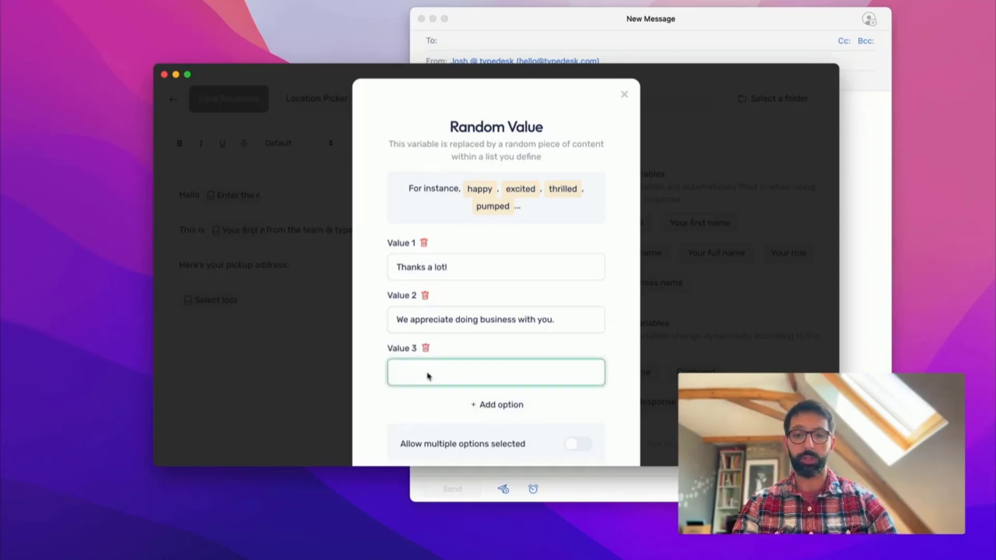
pyautogui.write('Great coo')
pyautogui.press('BackSpace')
pyautogui.press('BackSpace')
pyautogui.press('BackSpace')
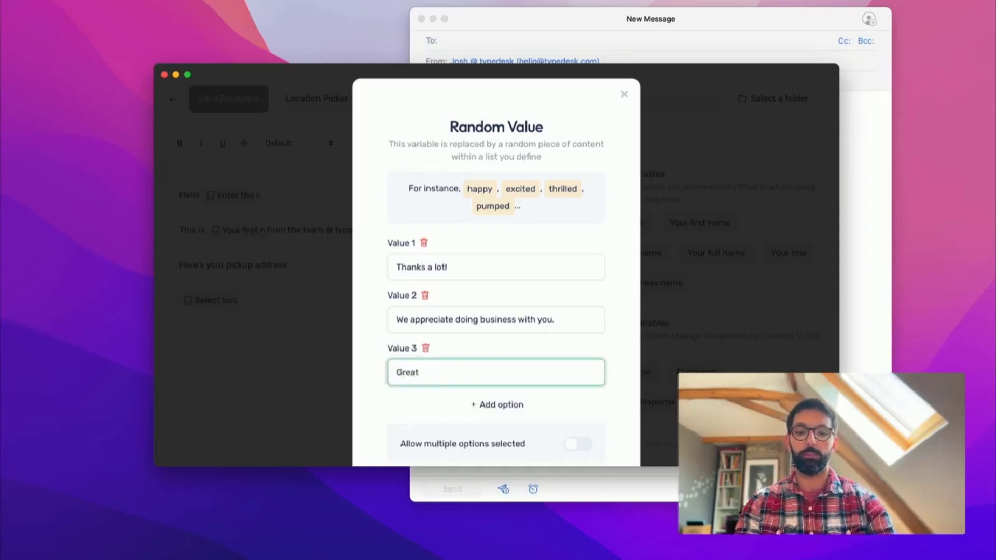
pyautogui.write('chattingf')
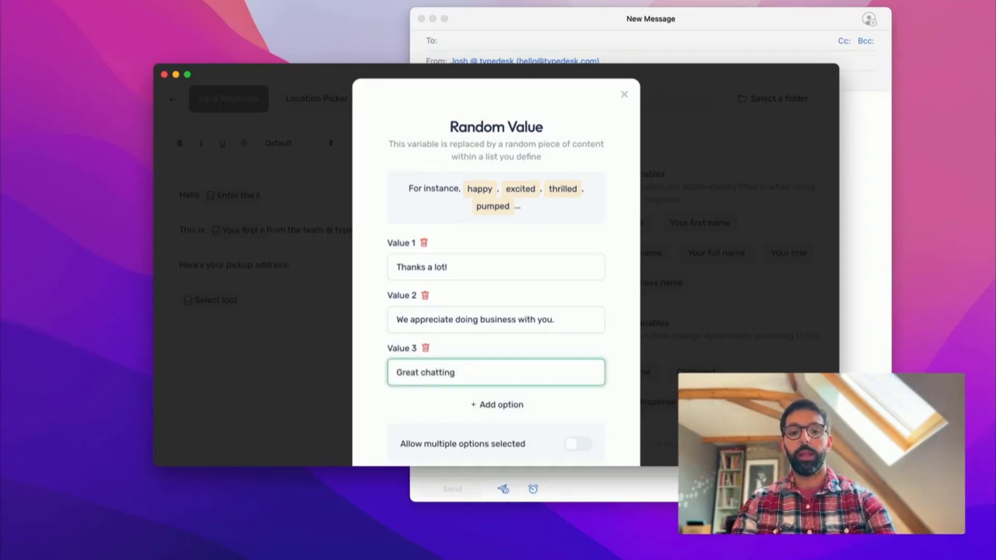
pyautogui.scroll(-3, 440, 384)
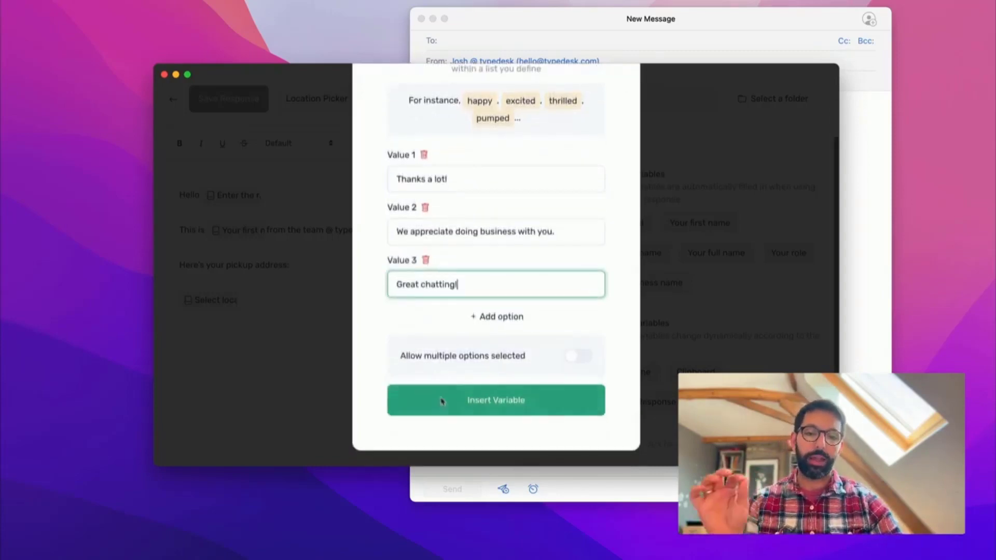
pyautogui.click(452, 406)
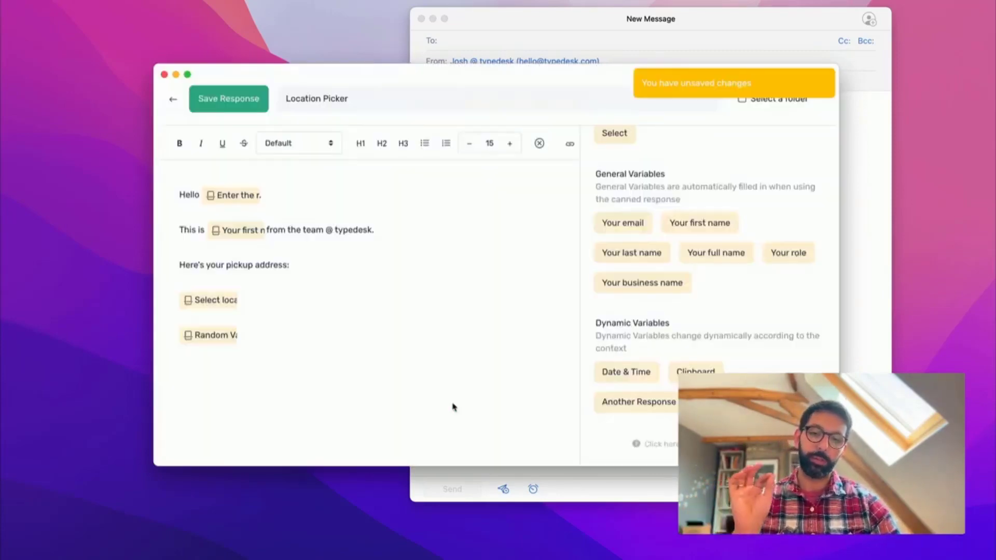
pyautogui.click(249, 103)
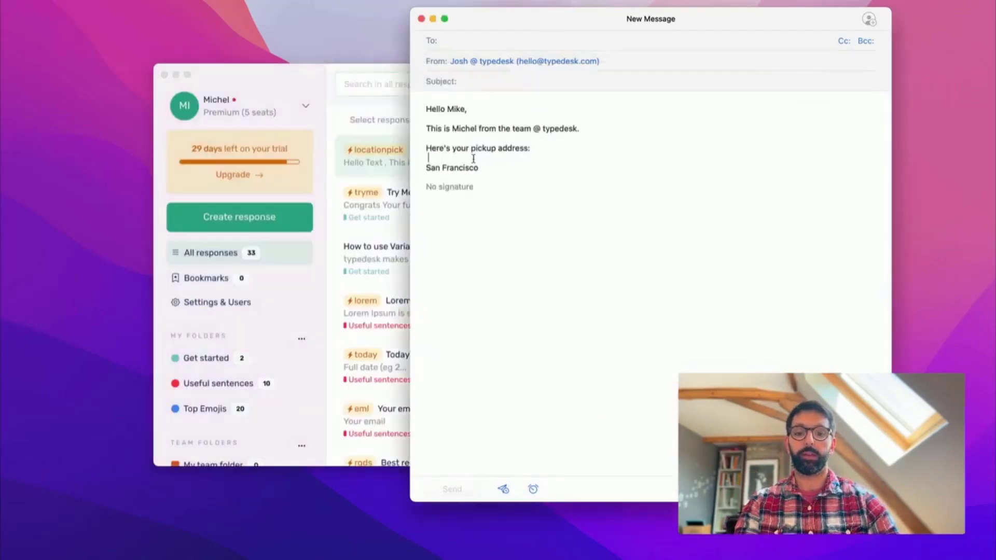
# - Clear the body and expand /locationpick in English with a recipient's first name and New York
pyautogui.press('super+a')
pyautogui.press('BackSpace')
pyautogui.write('/')
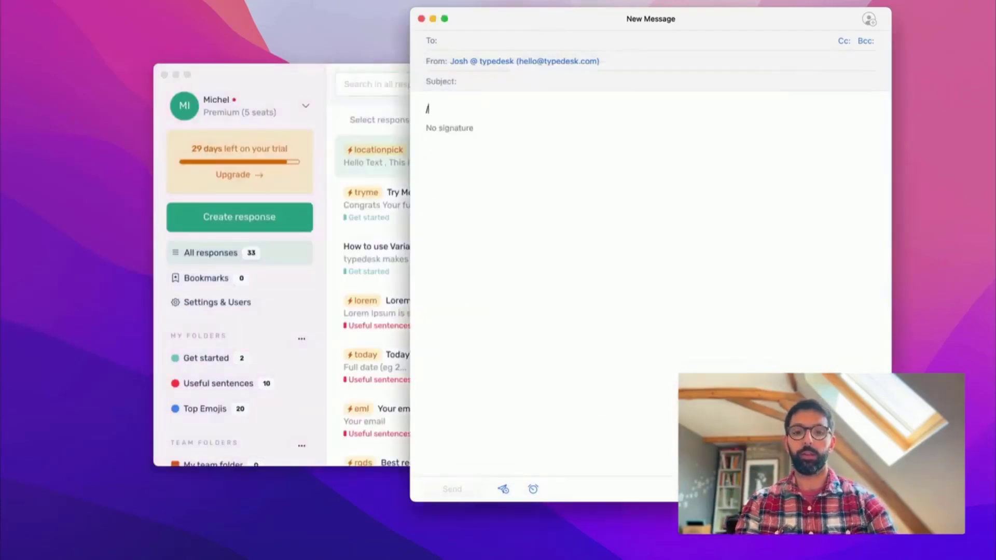
pyautogui.write('locationpick')
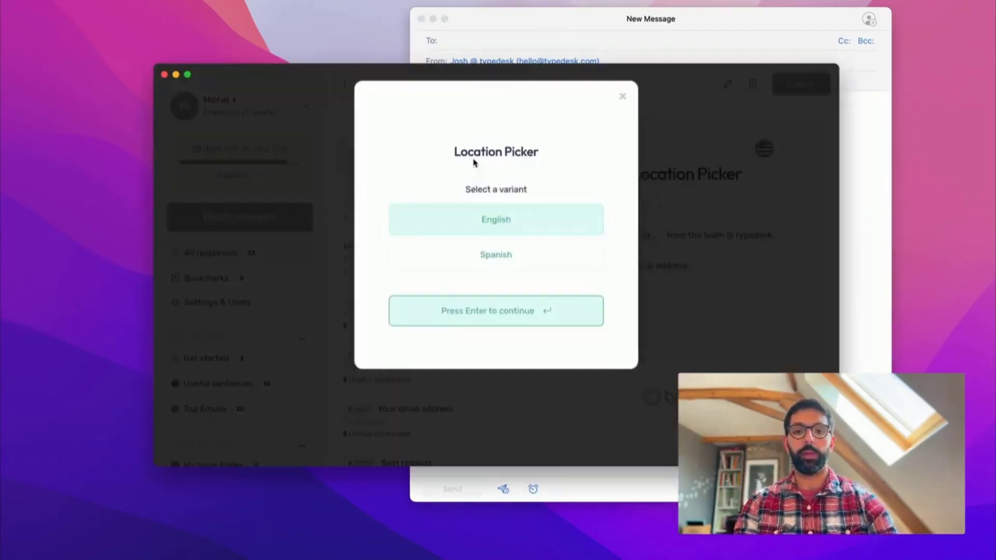
pyautogui.press('Return')
pyautogui.write('DFG')
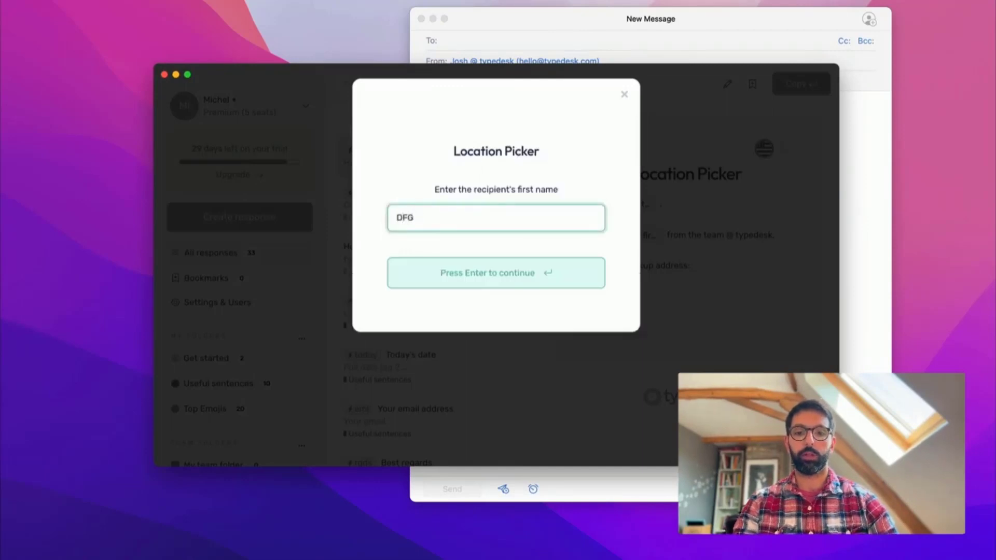
pyautogui.click(414, 273)
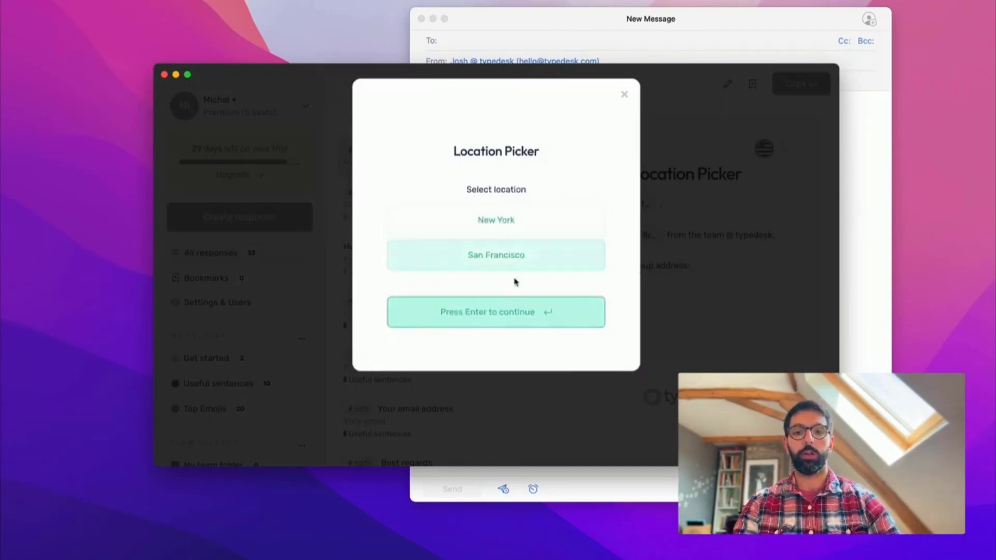
pyautogui.press('Up')
pyautogui.press('Return')
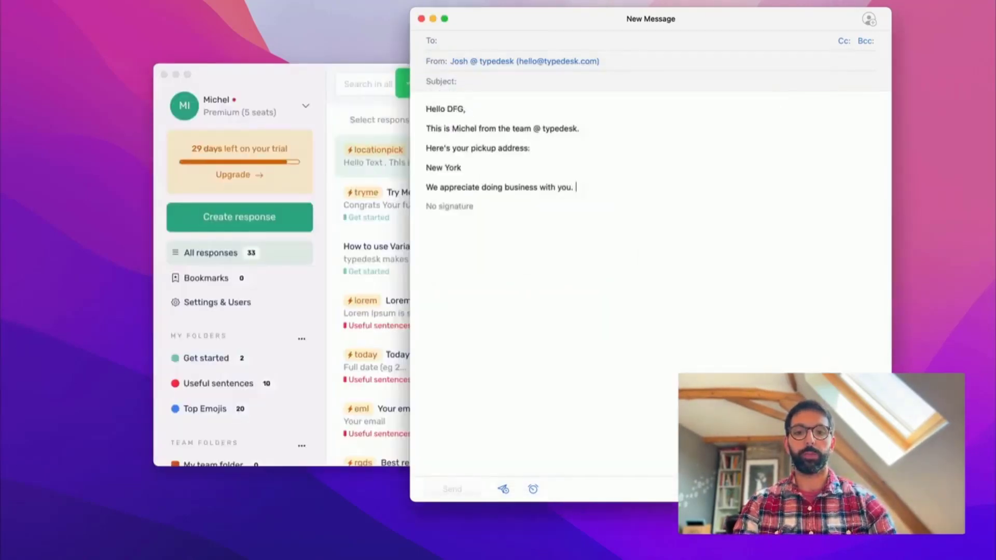
# - Add a second Location Picker expansion on a new line with another first name
pyautogui.tripleClick(450, 187)
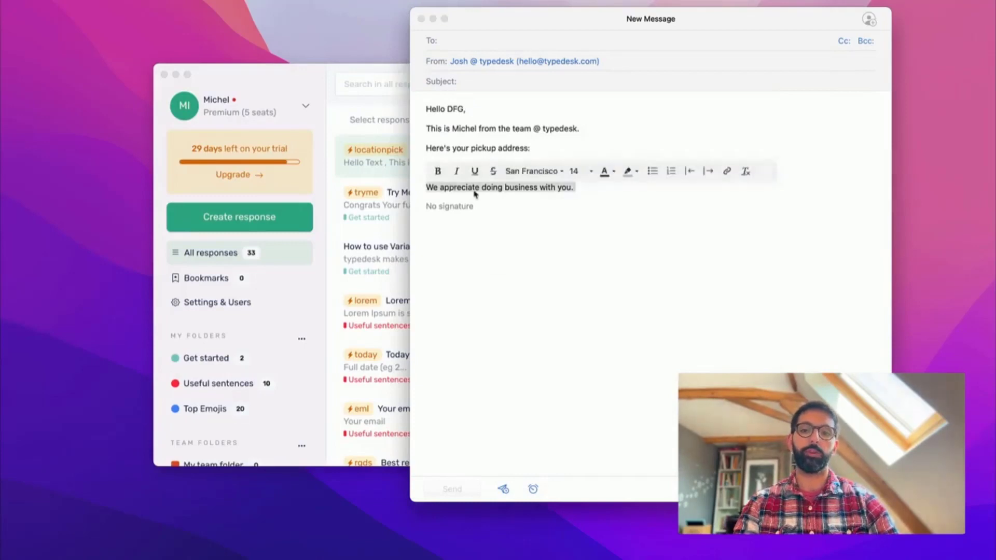
pyautogui.press('Right')
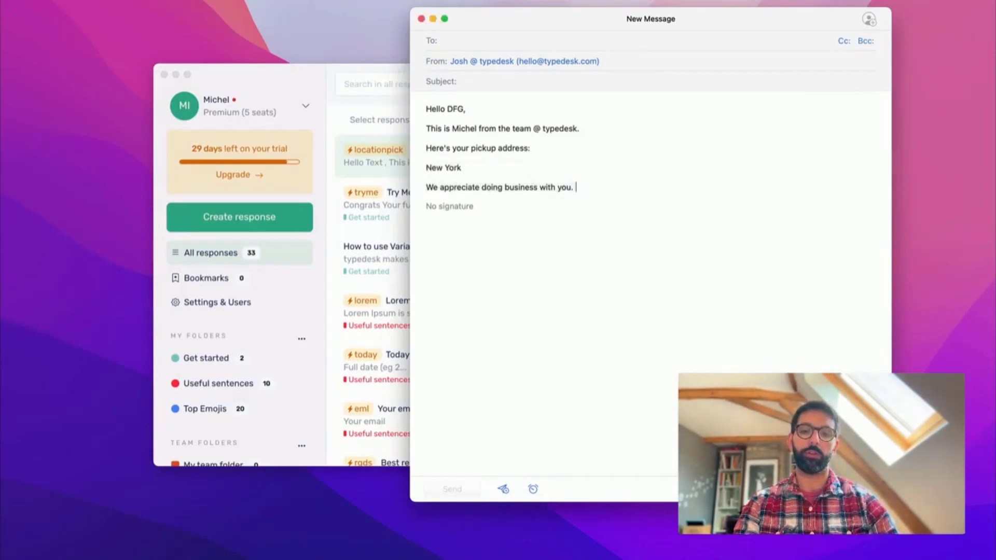
pyautogui.press('Return')
pyautogui.write('/locationpick')
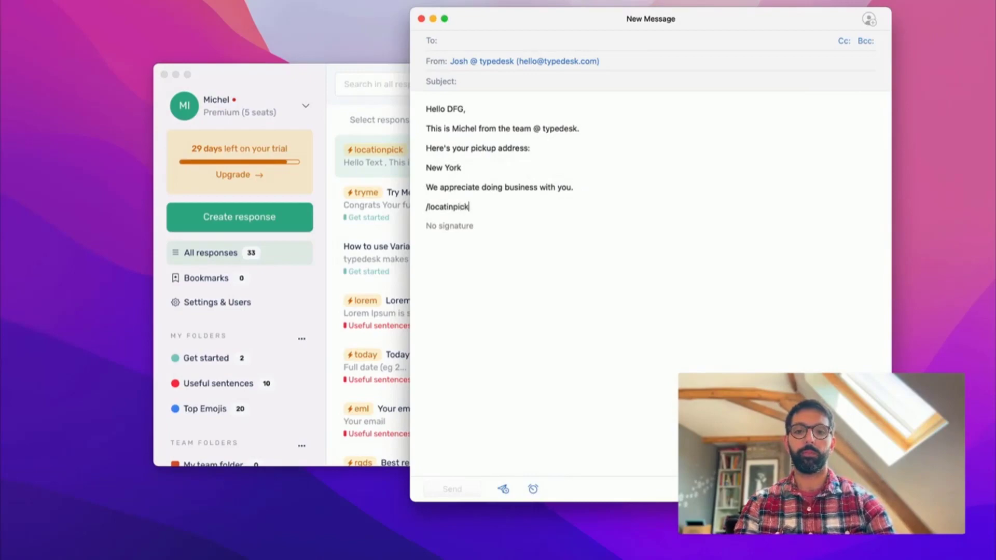
pyautogui.write('/locationpick')
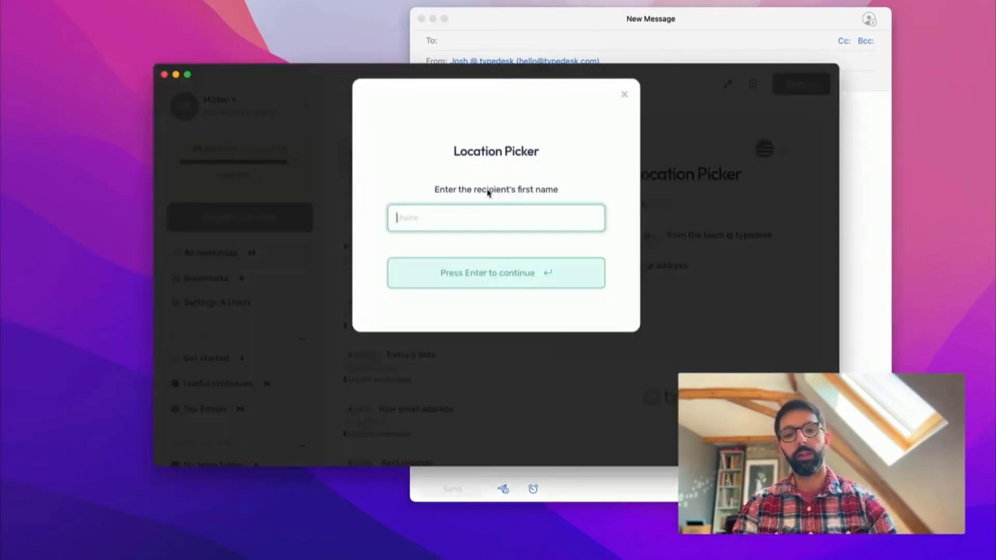
pyautogui.write('H')
pyautogui.write('ob')
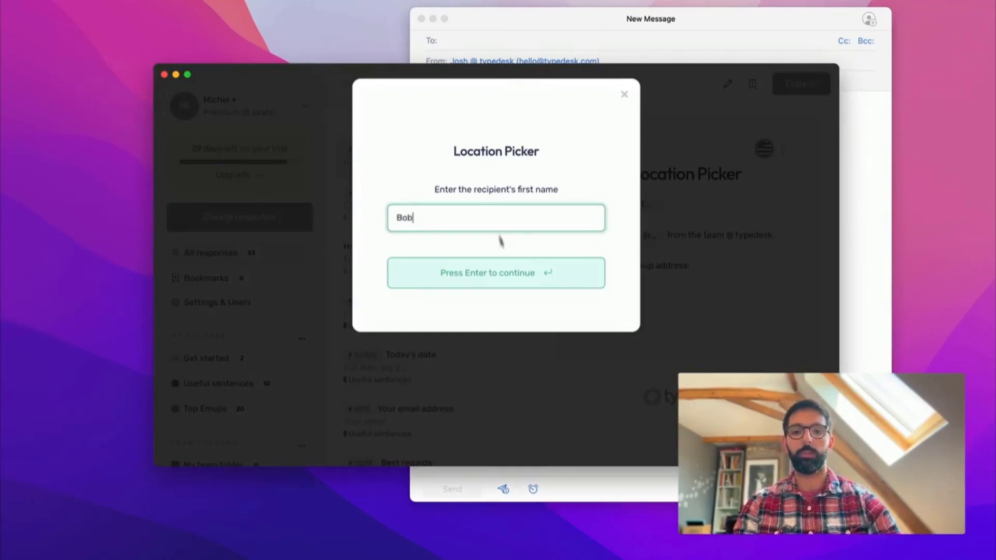
pyautogui.press('Return')
pyautogui.press('Return')
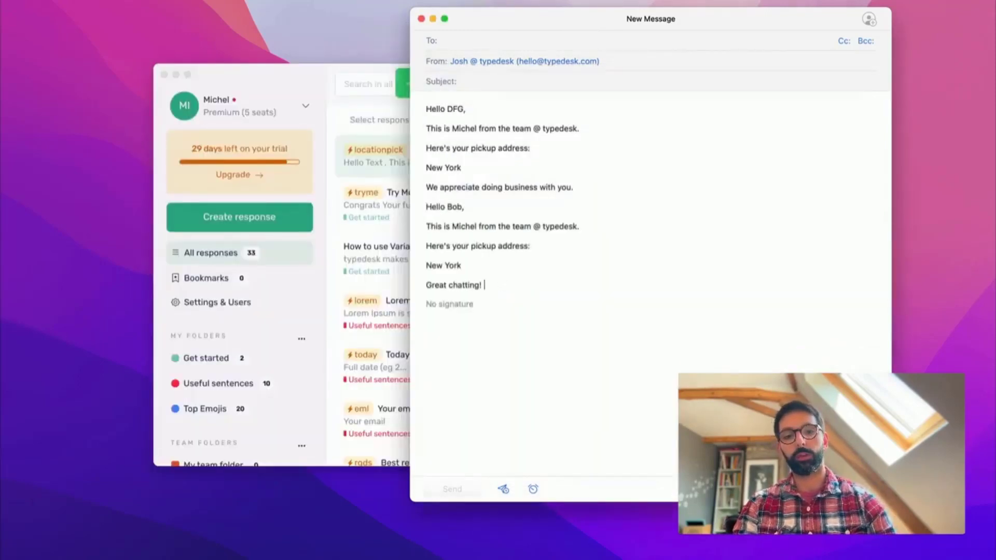
pyautogui.press('super+shift+Left')
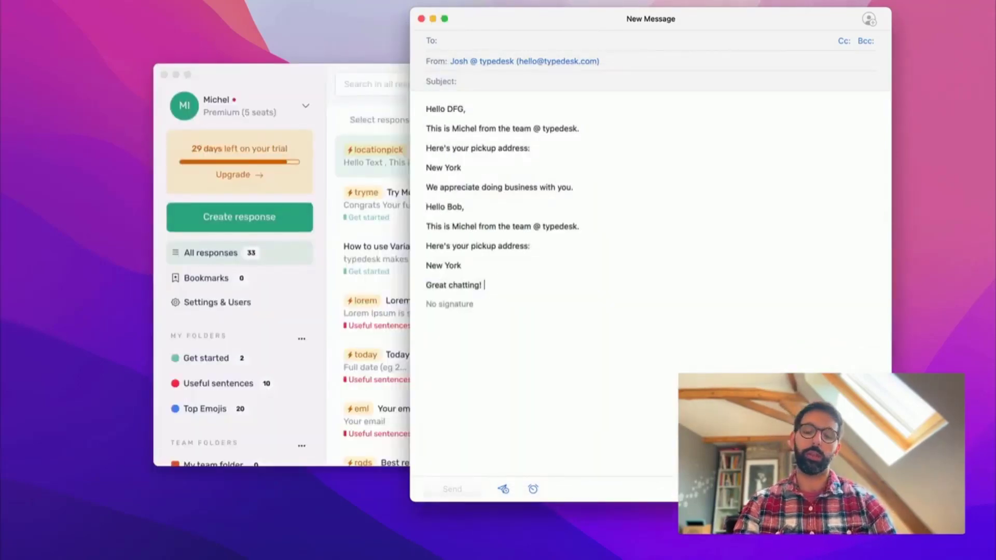
# - Switch between typedesk and Mail, ending with the Location Picker preview in front
pyautogui.click(298, 71)
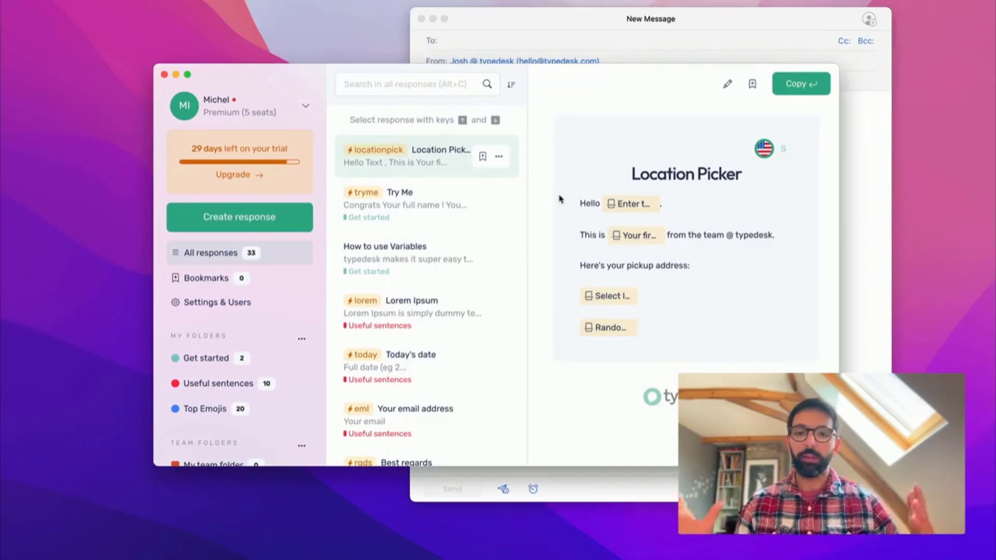
pyautogui.click(621, 21)
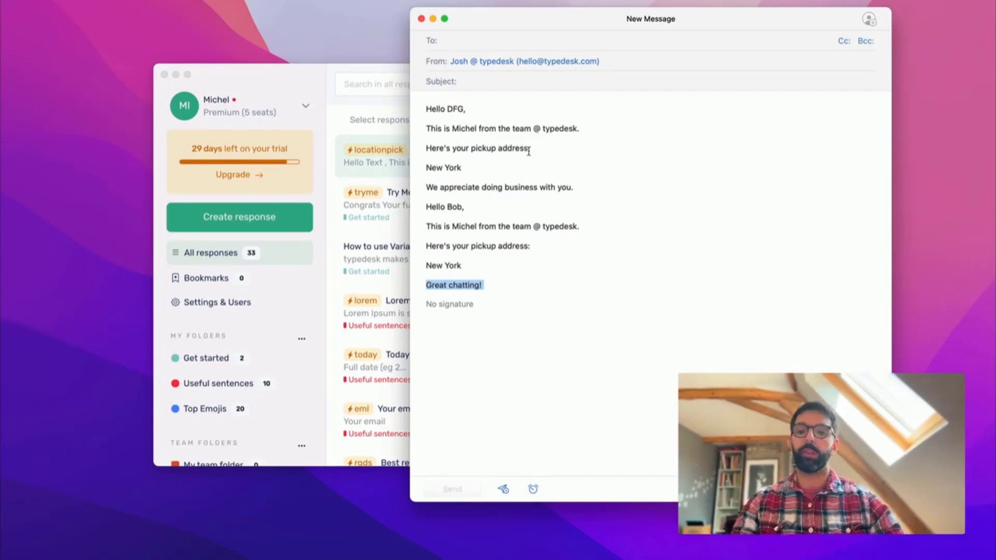
pyautogui.click(218, 357)
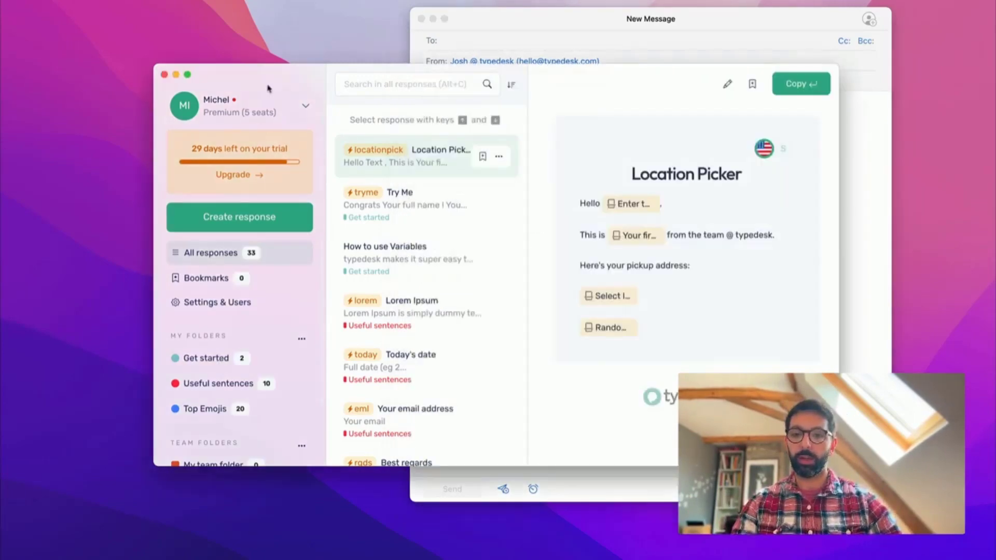
pyautogui.click(261, 109)
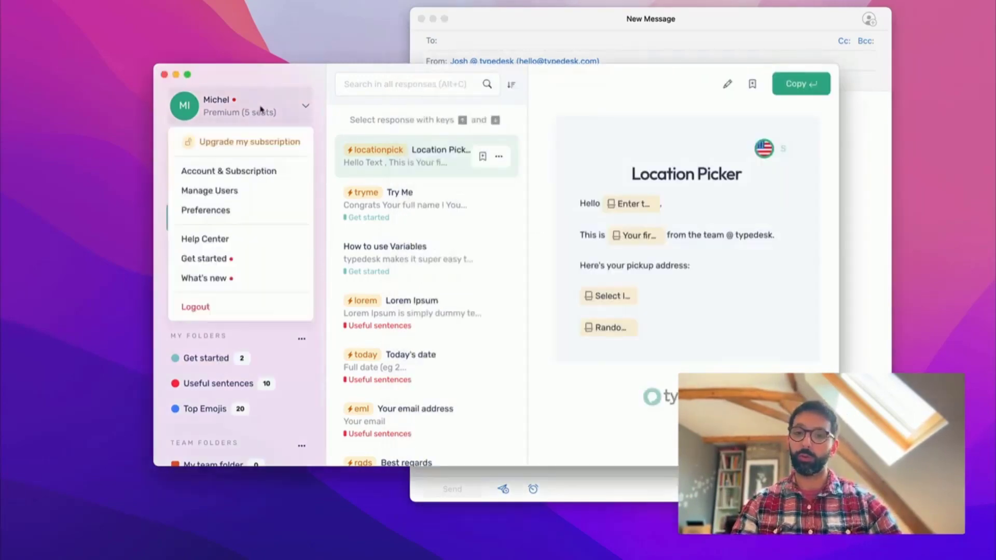
pyautogui.click(241, 107)
pyautogui.click(224, 107)
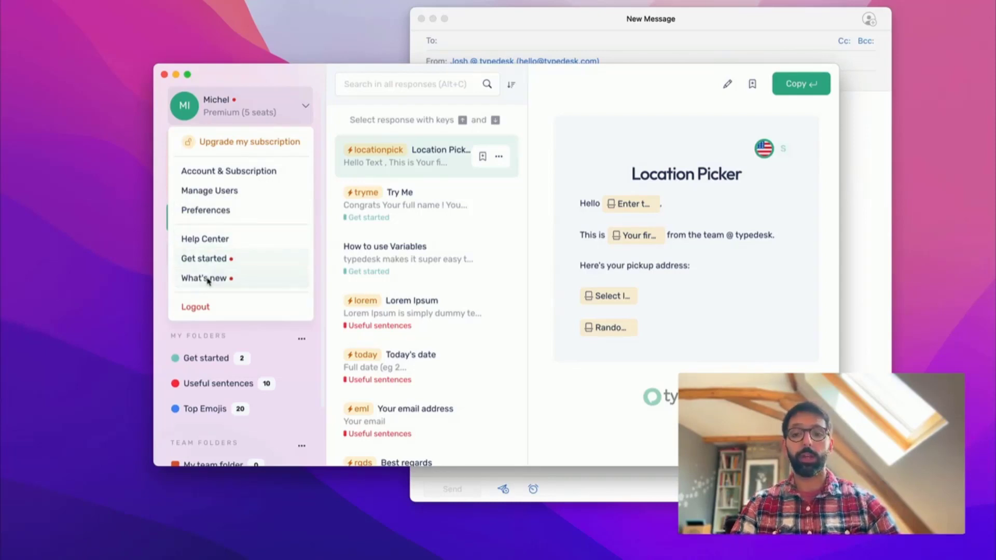
pyautogui.click(590, 362)
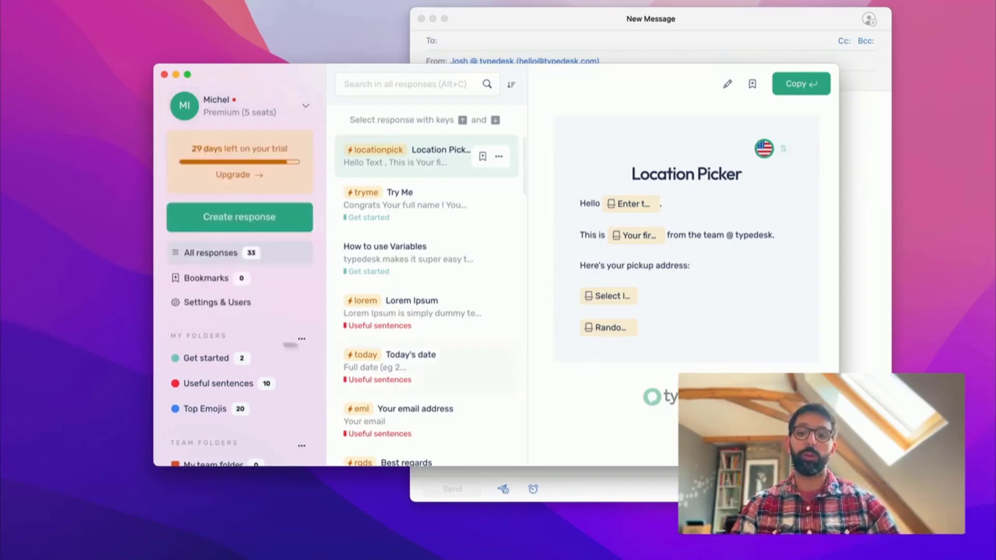
pyautogui.scroll(-3, 268, 343)
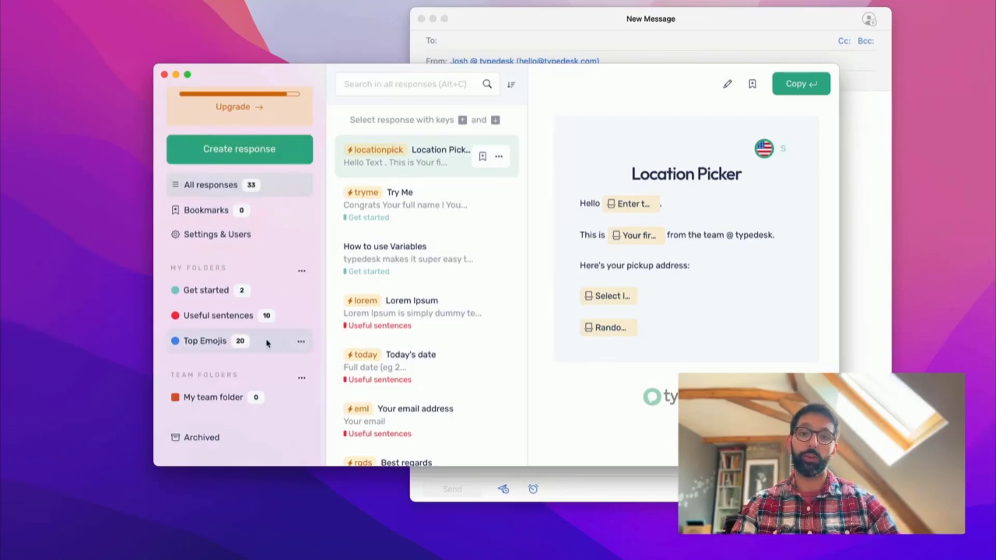
pyautogui.scroll(3, 268, 343)
pyautogui.scroll(-3, 267, 344)
pyautogui.scroll(3, 267, 343)
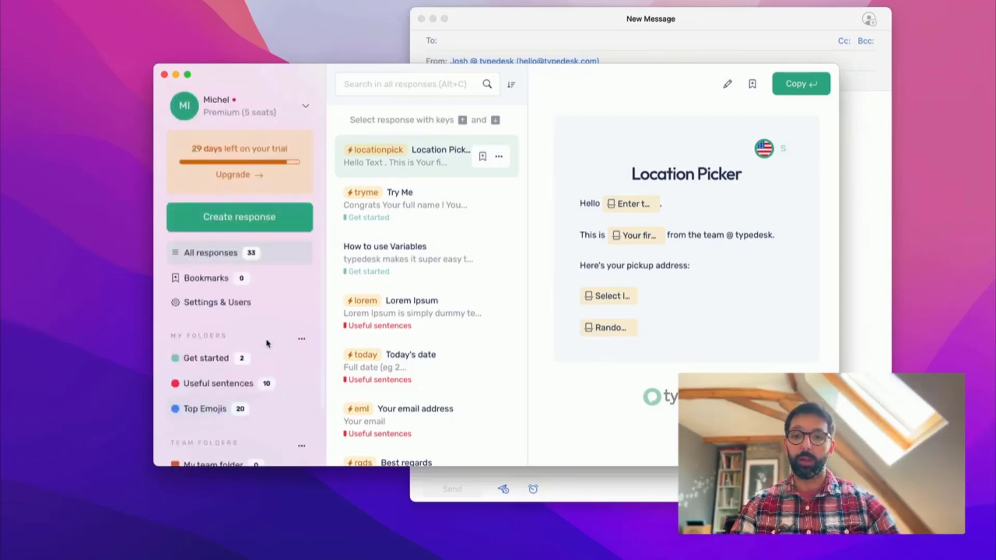